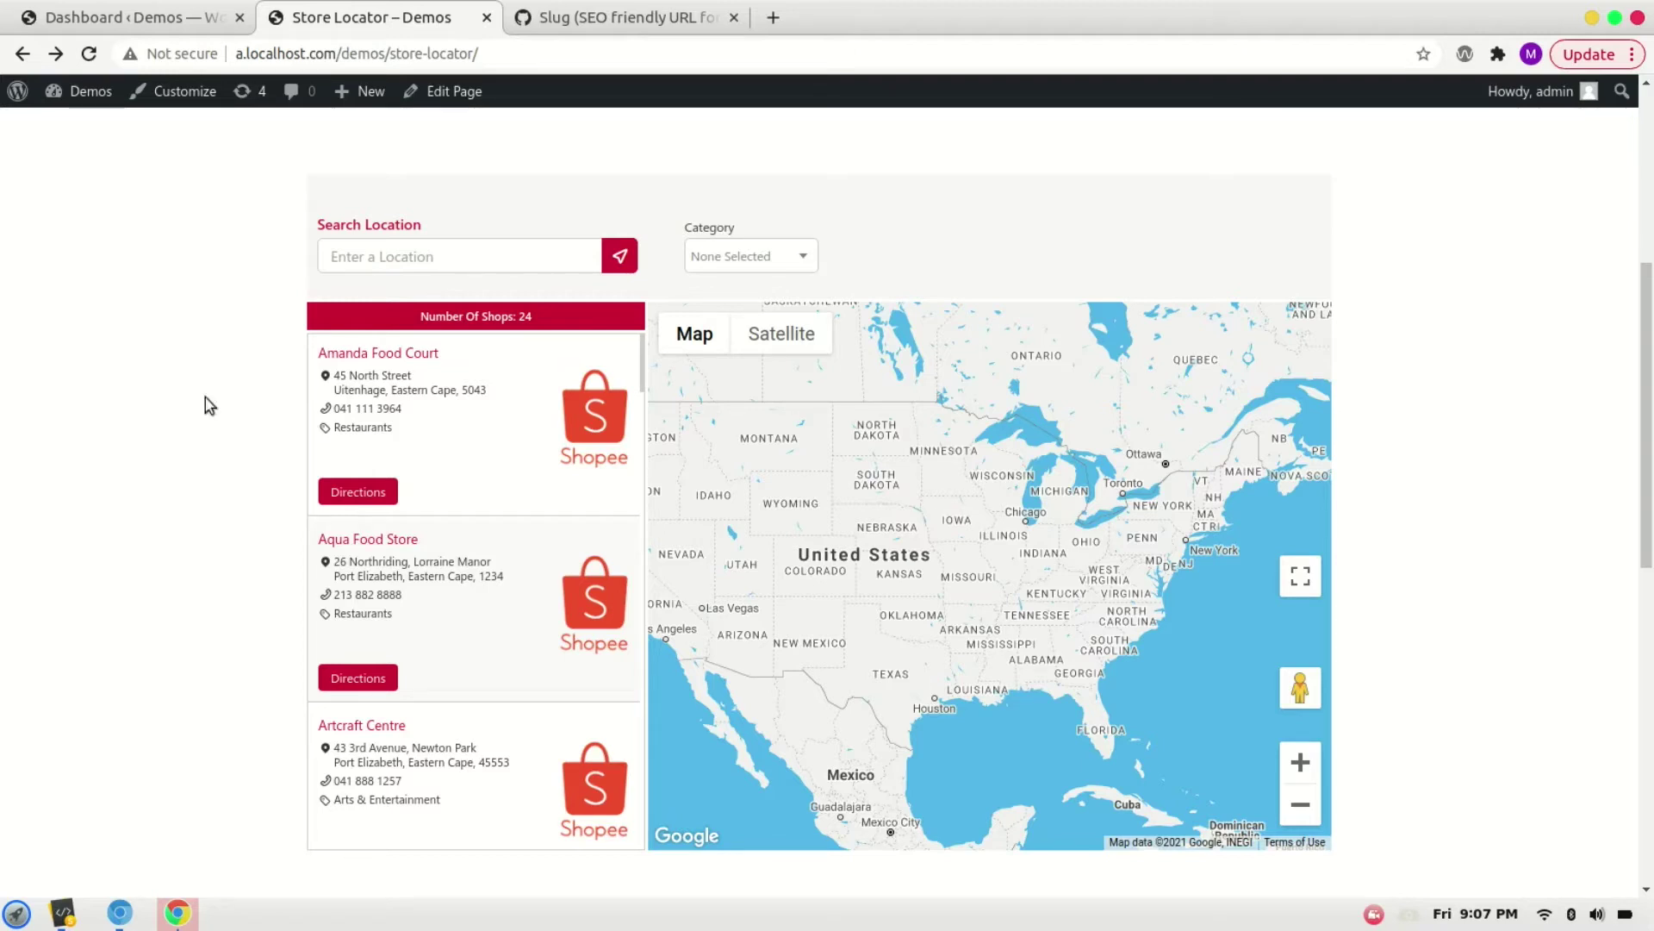
# Switch from the Store Locator page to the 'Dashboard ‹ Demos' admin tab
pyautogui.click(172, 15)
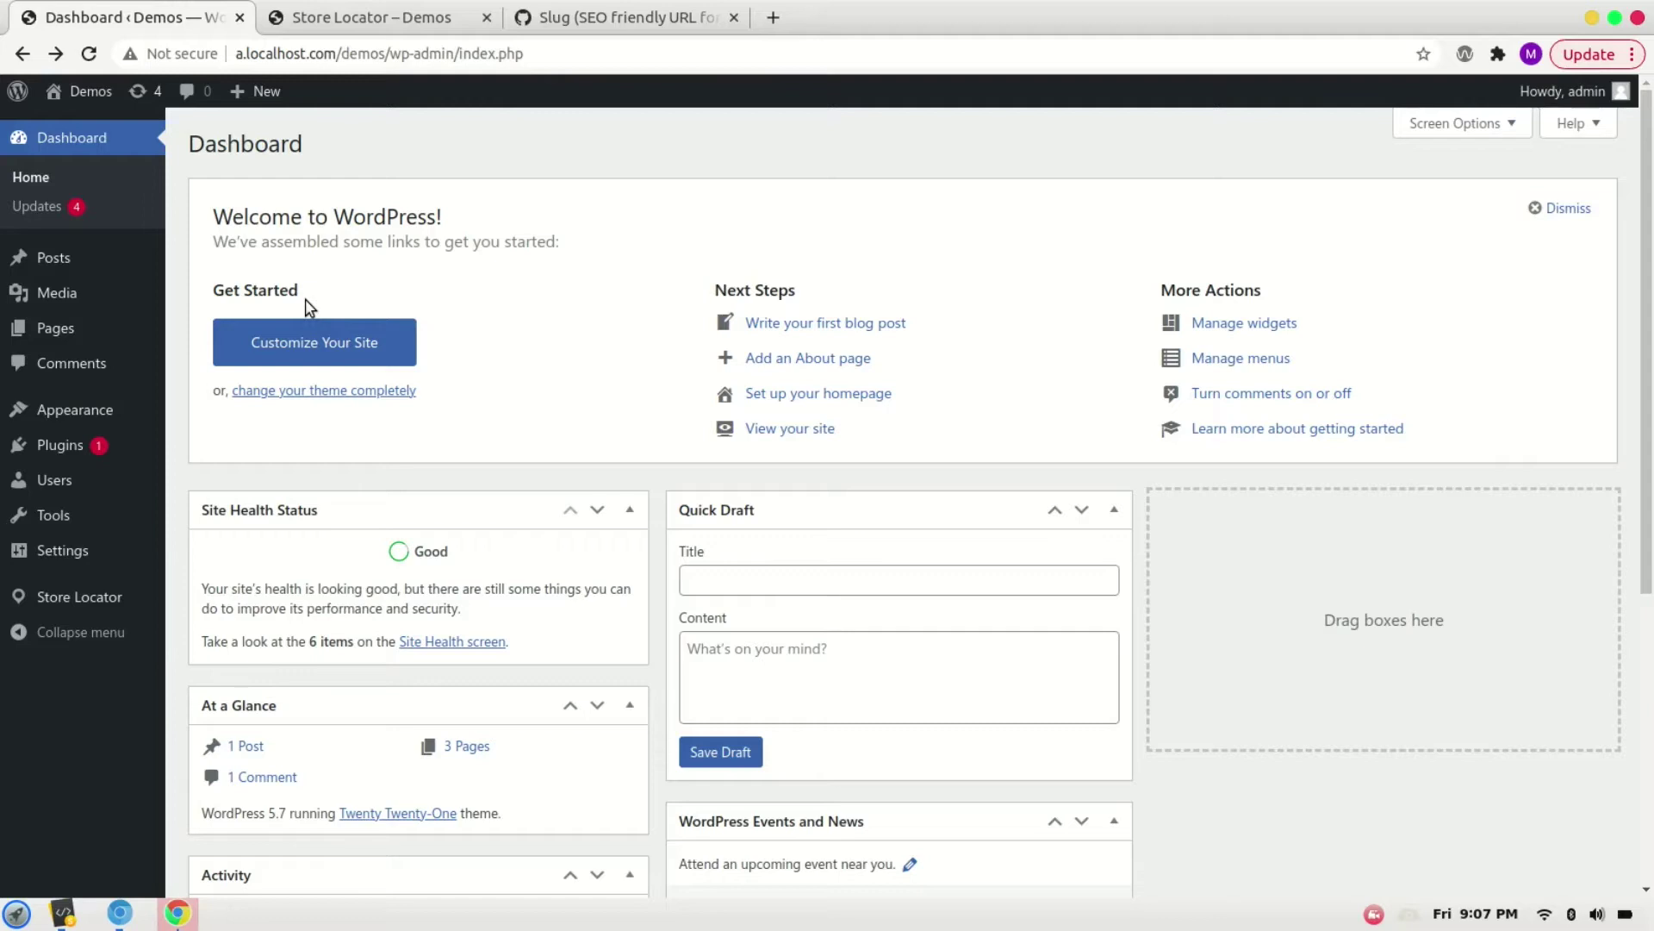
# Select gist code lines 7–15 with the stores rewrite rule and query variable
pyautogui.click(556, 19)
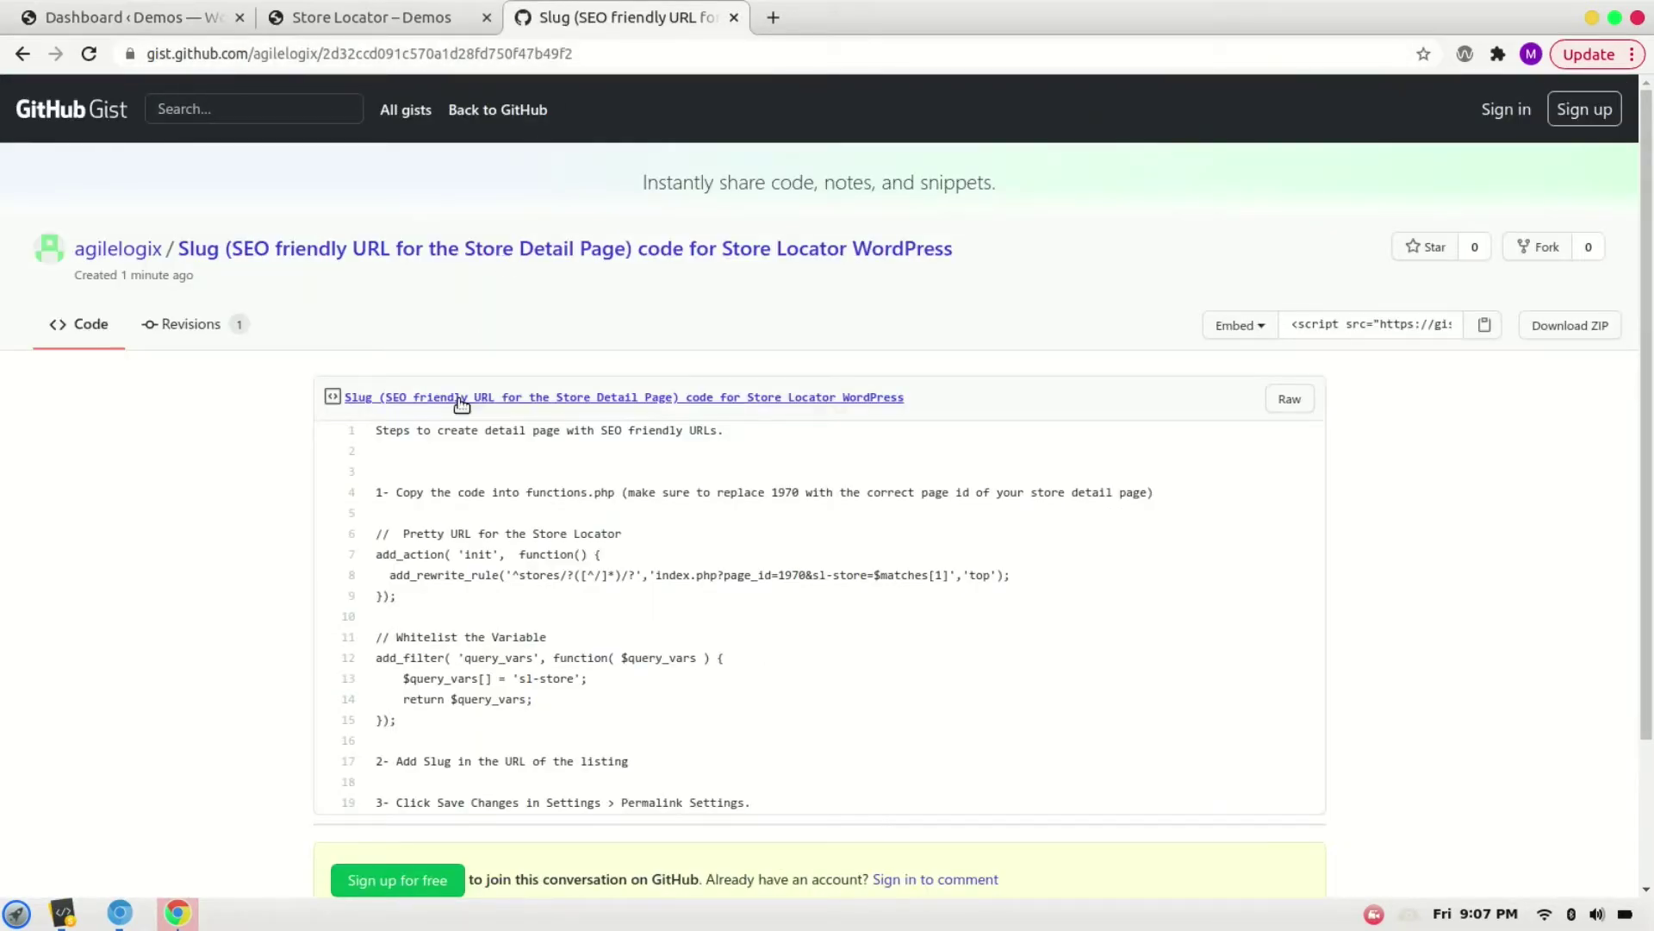
pyautogui.scroll(-1, 462, 405)
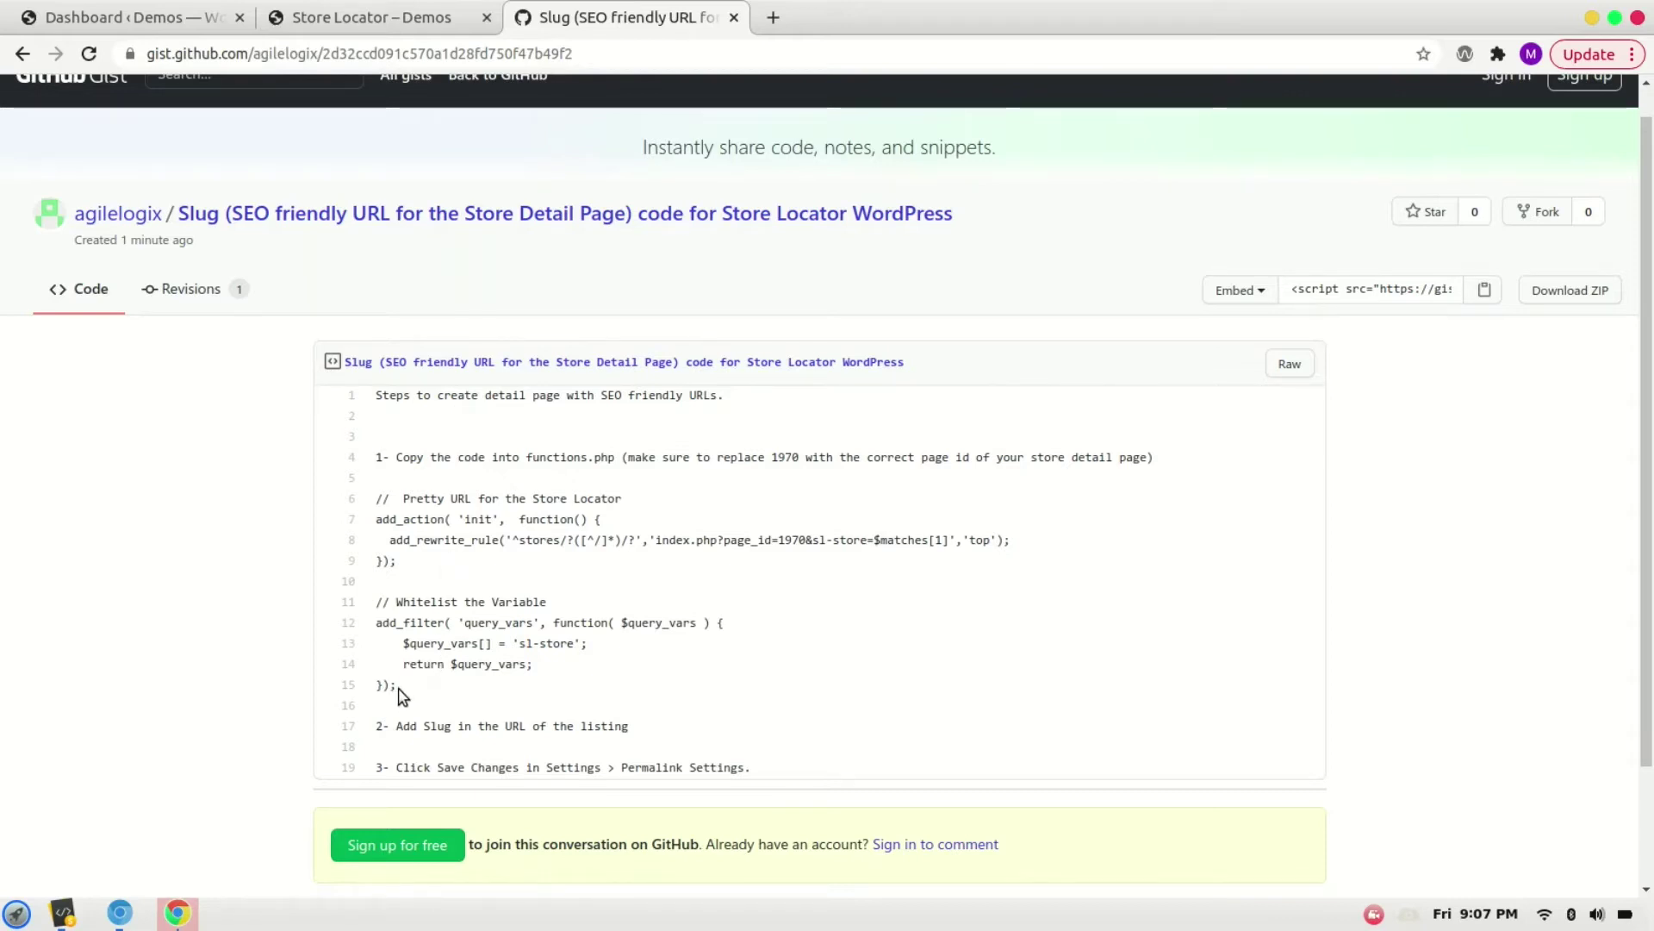
pyautogui.moveTo(397, 686); pyautogui.dragTo(365, 527)
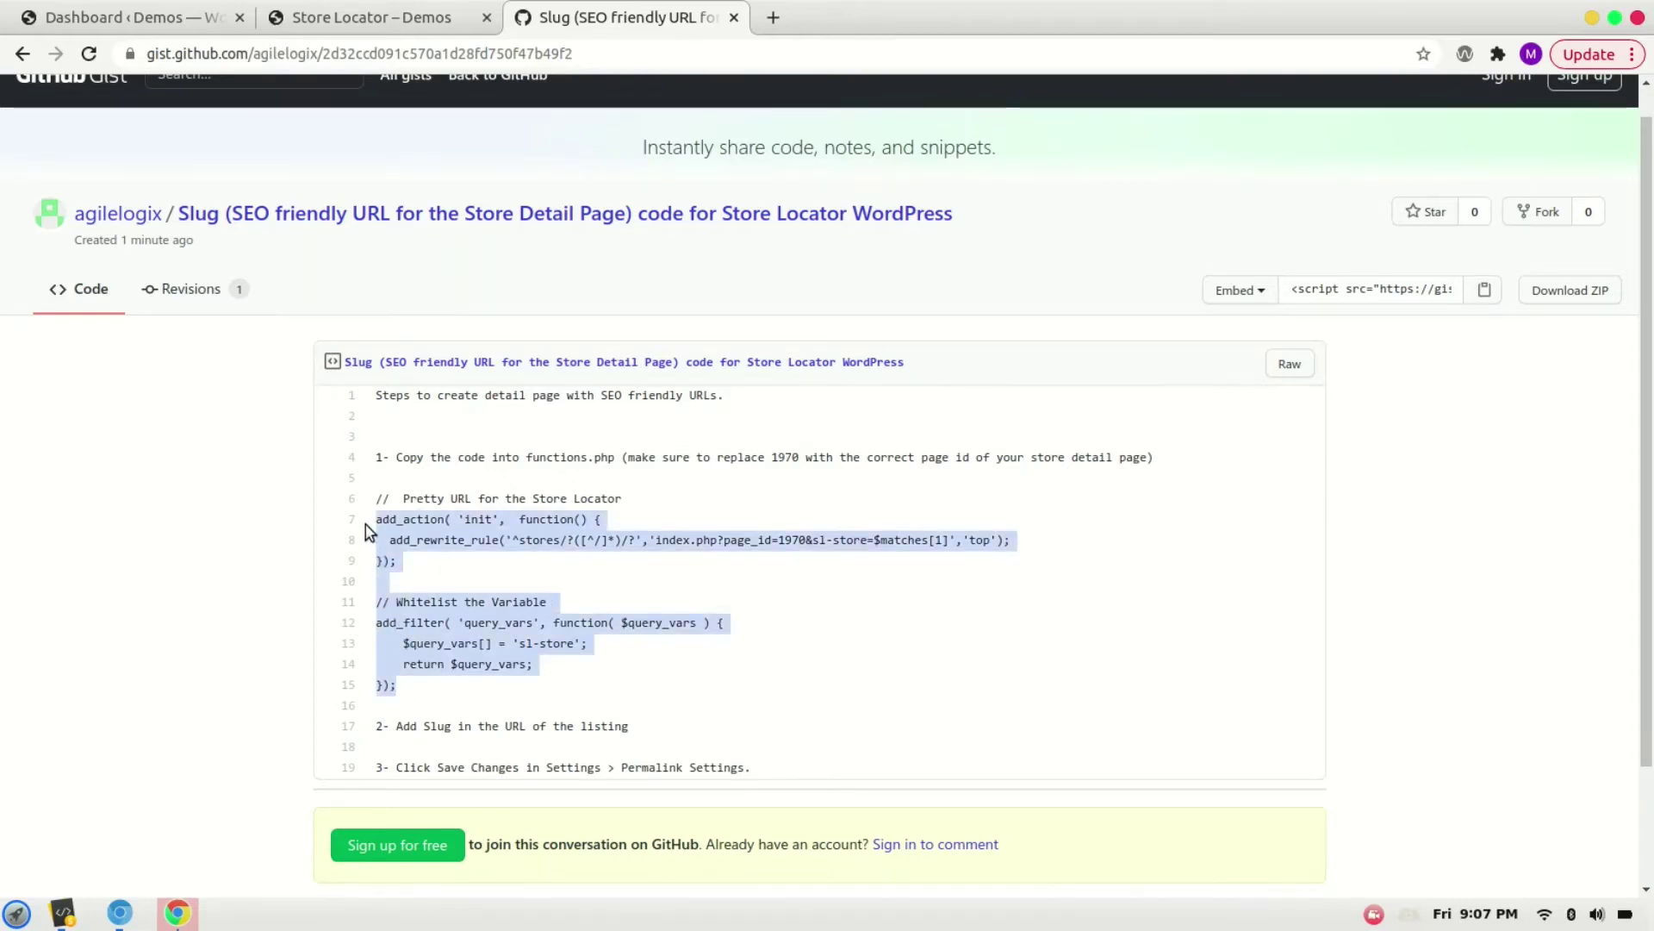
# Open Twenty Twenty-One's functions.php in the Theme Editor, dismissing the warning
pyautogui.click(142, 17)
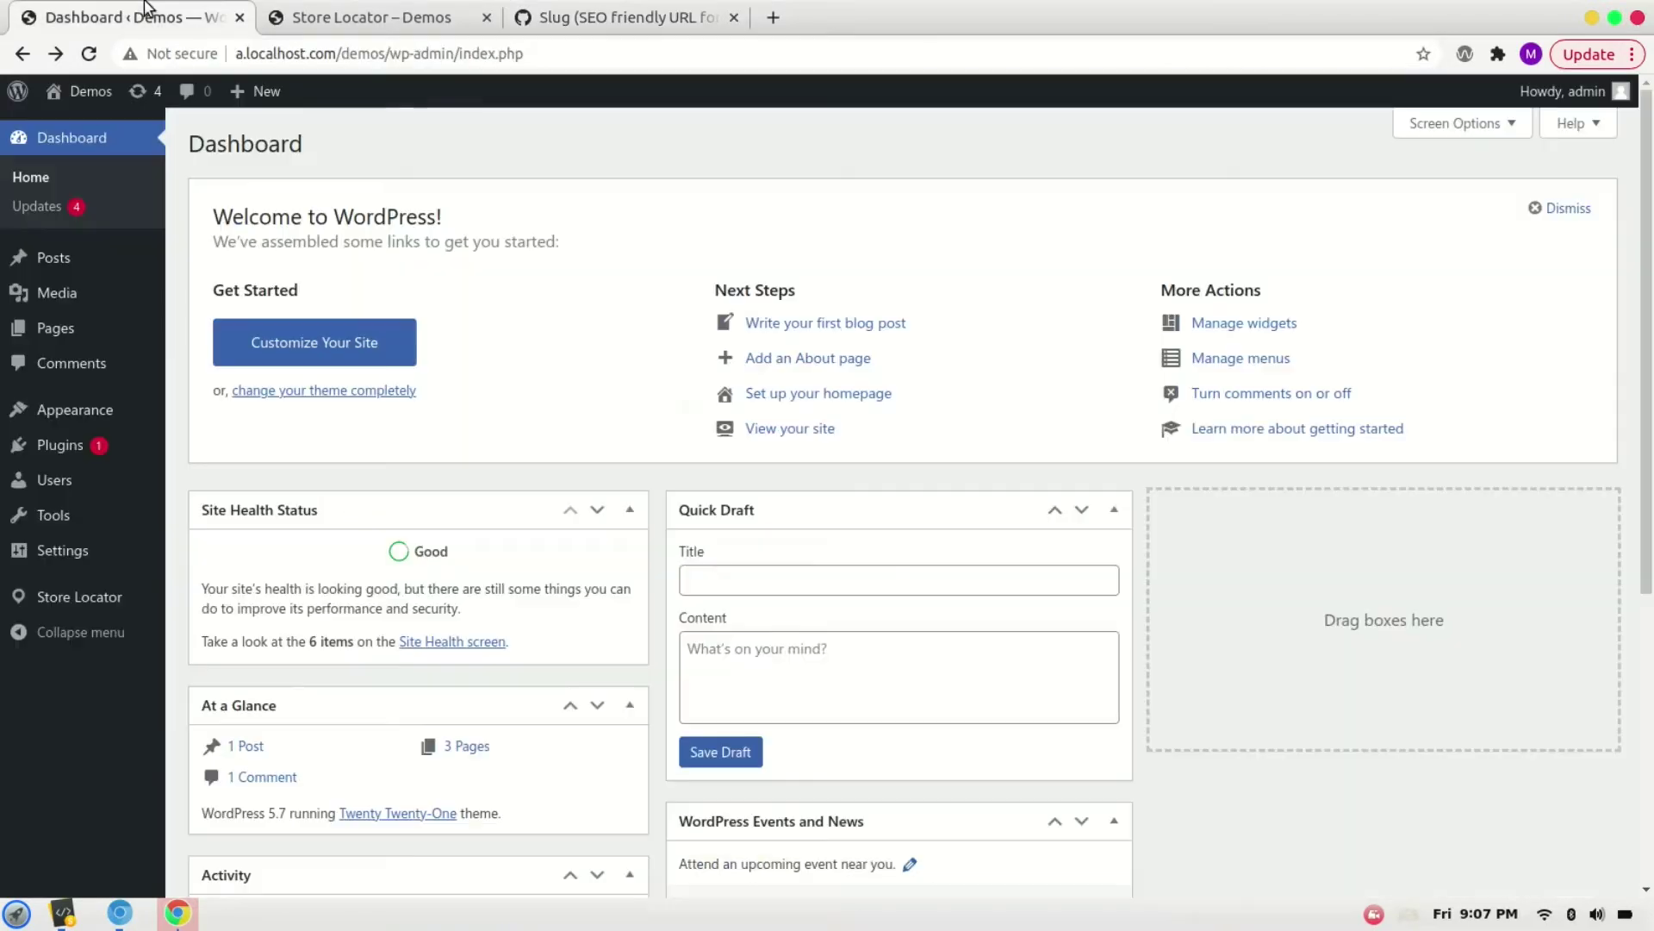
pyautogui.moveTo(107, 408)
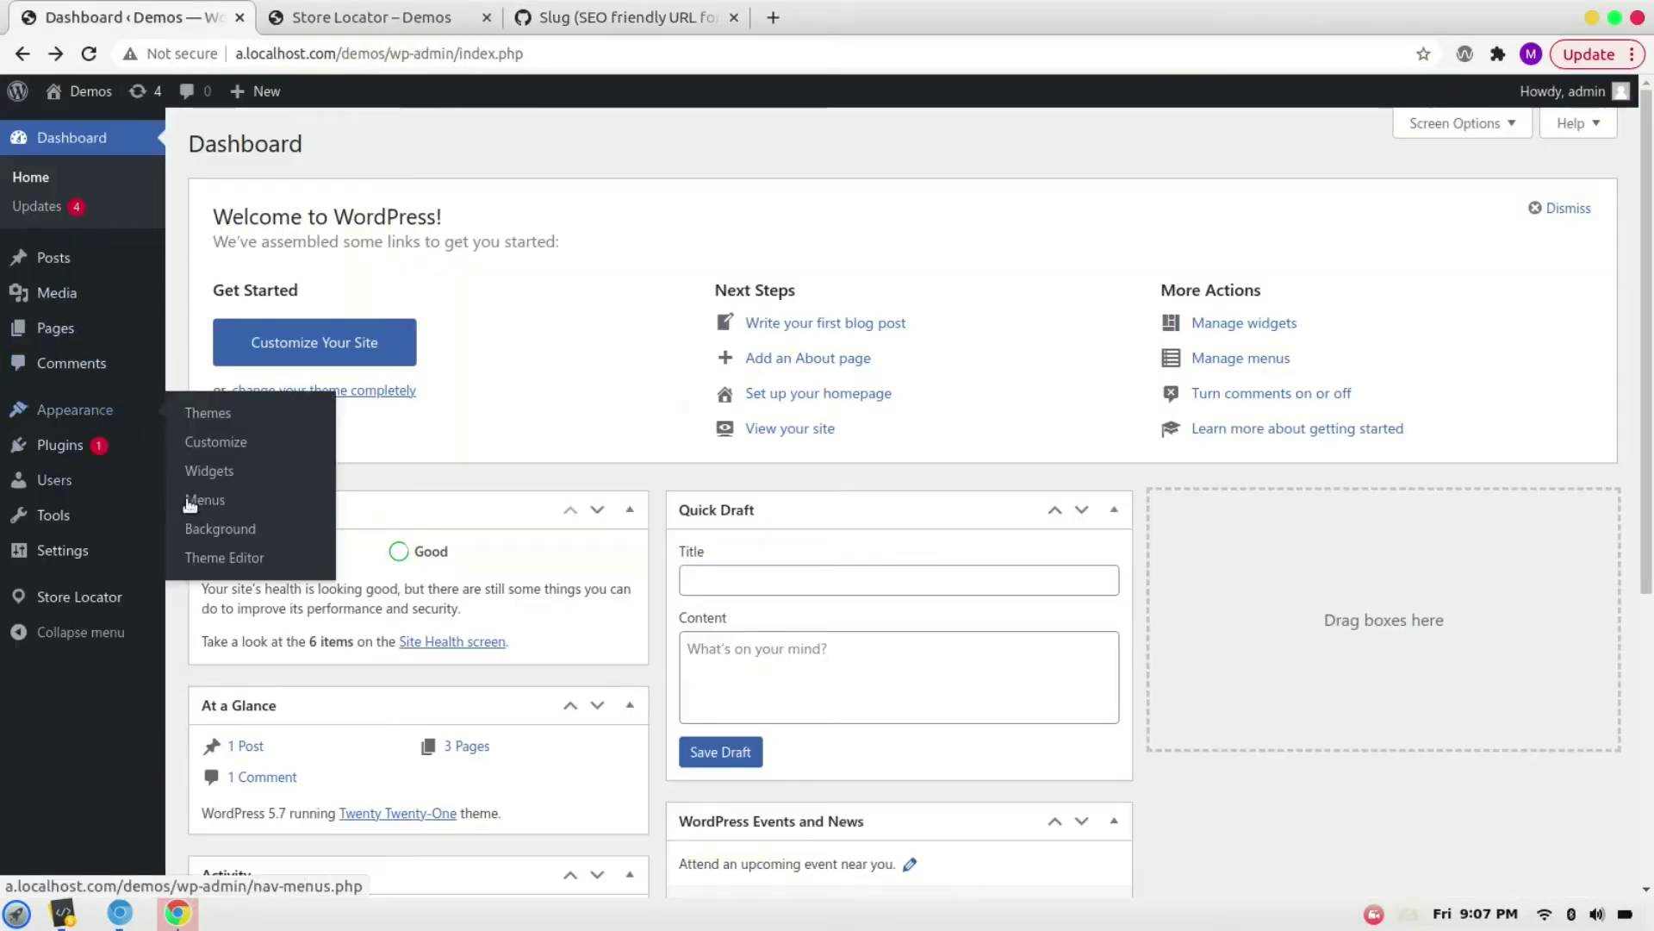
pyautogui.click(222, 556)
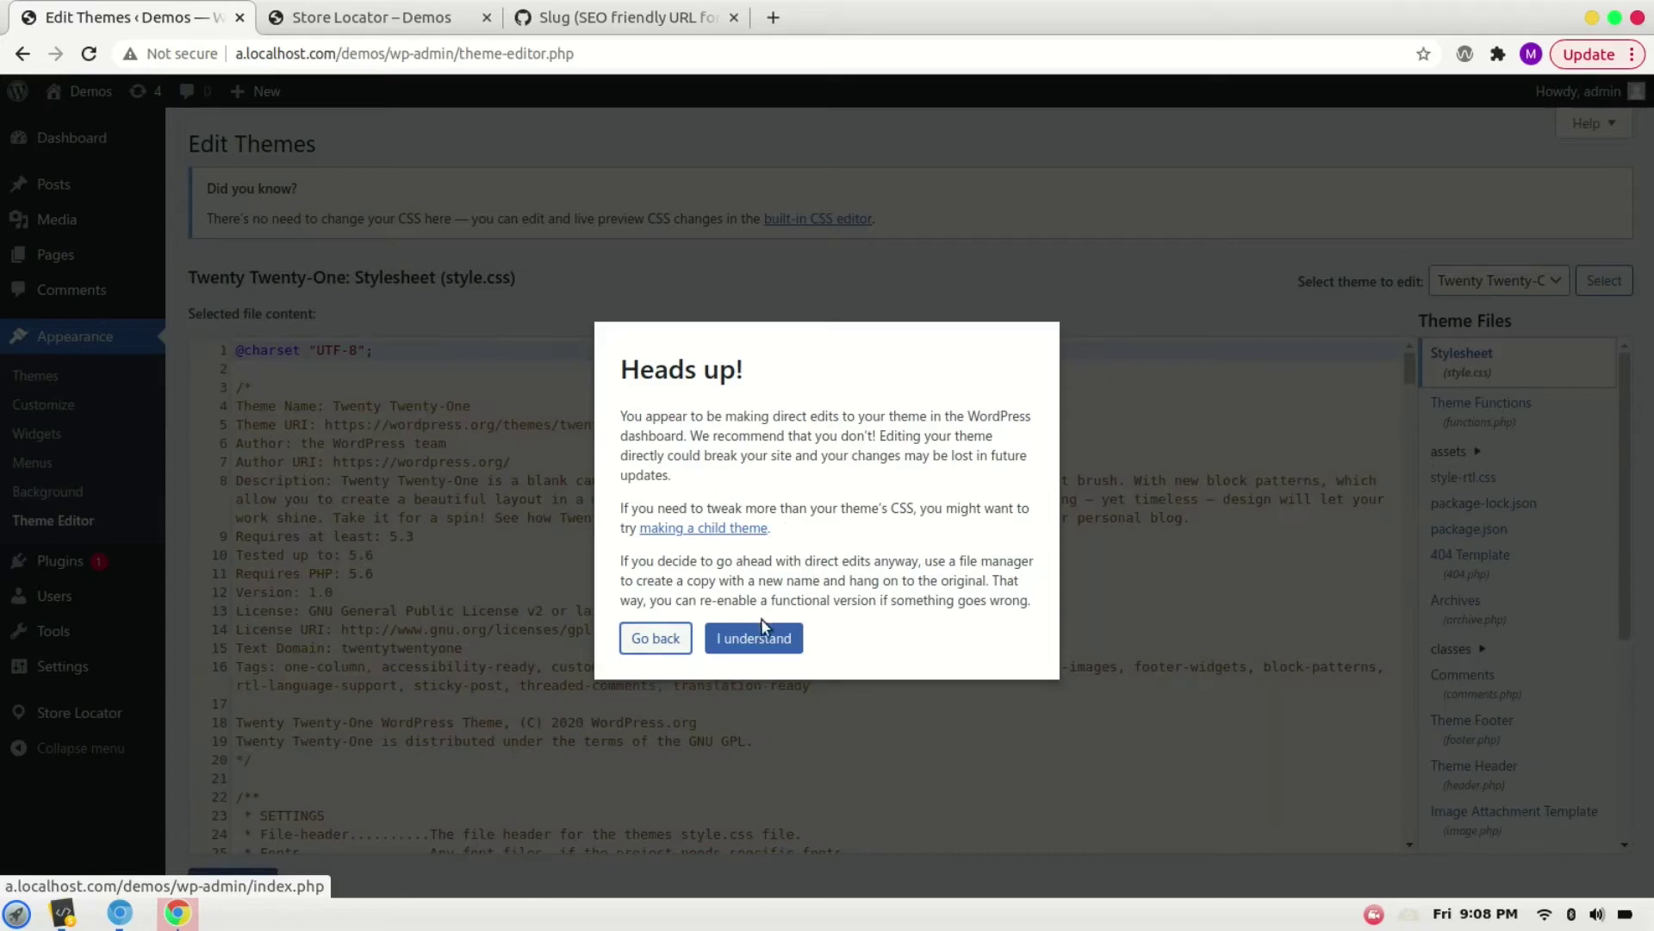
pyautogui.click(762, 633)
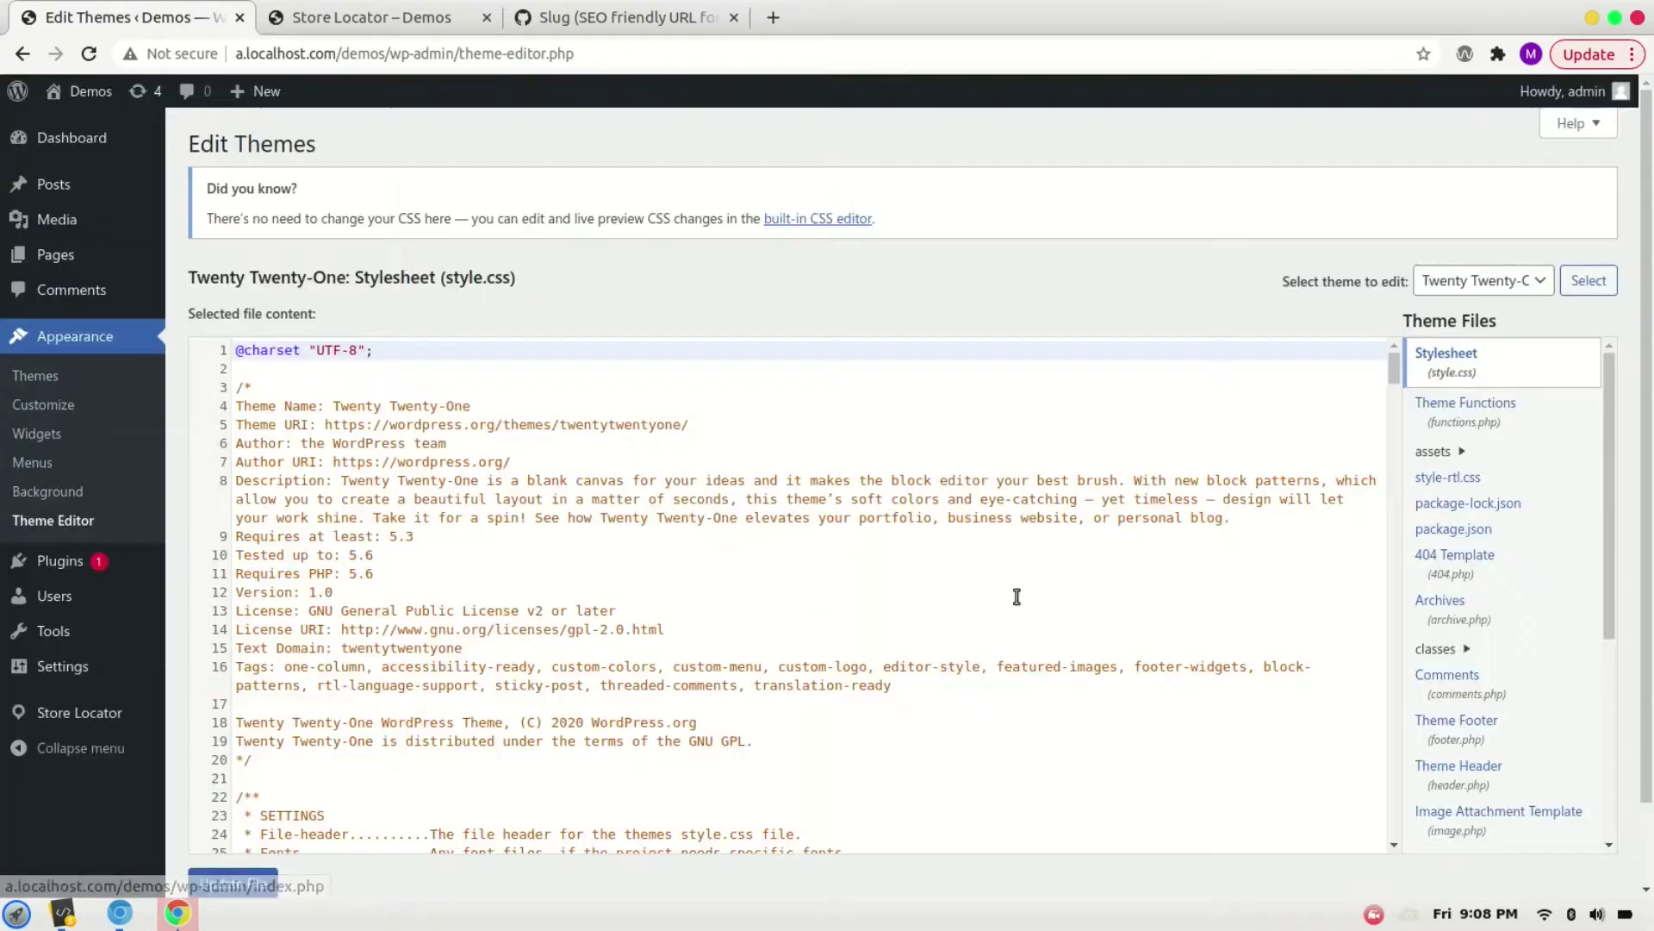
pyautogui.click(1463, 405)
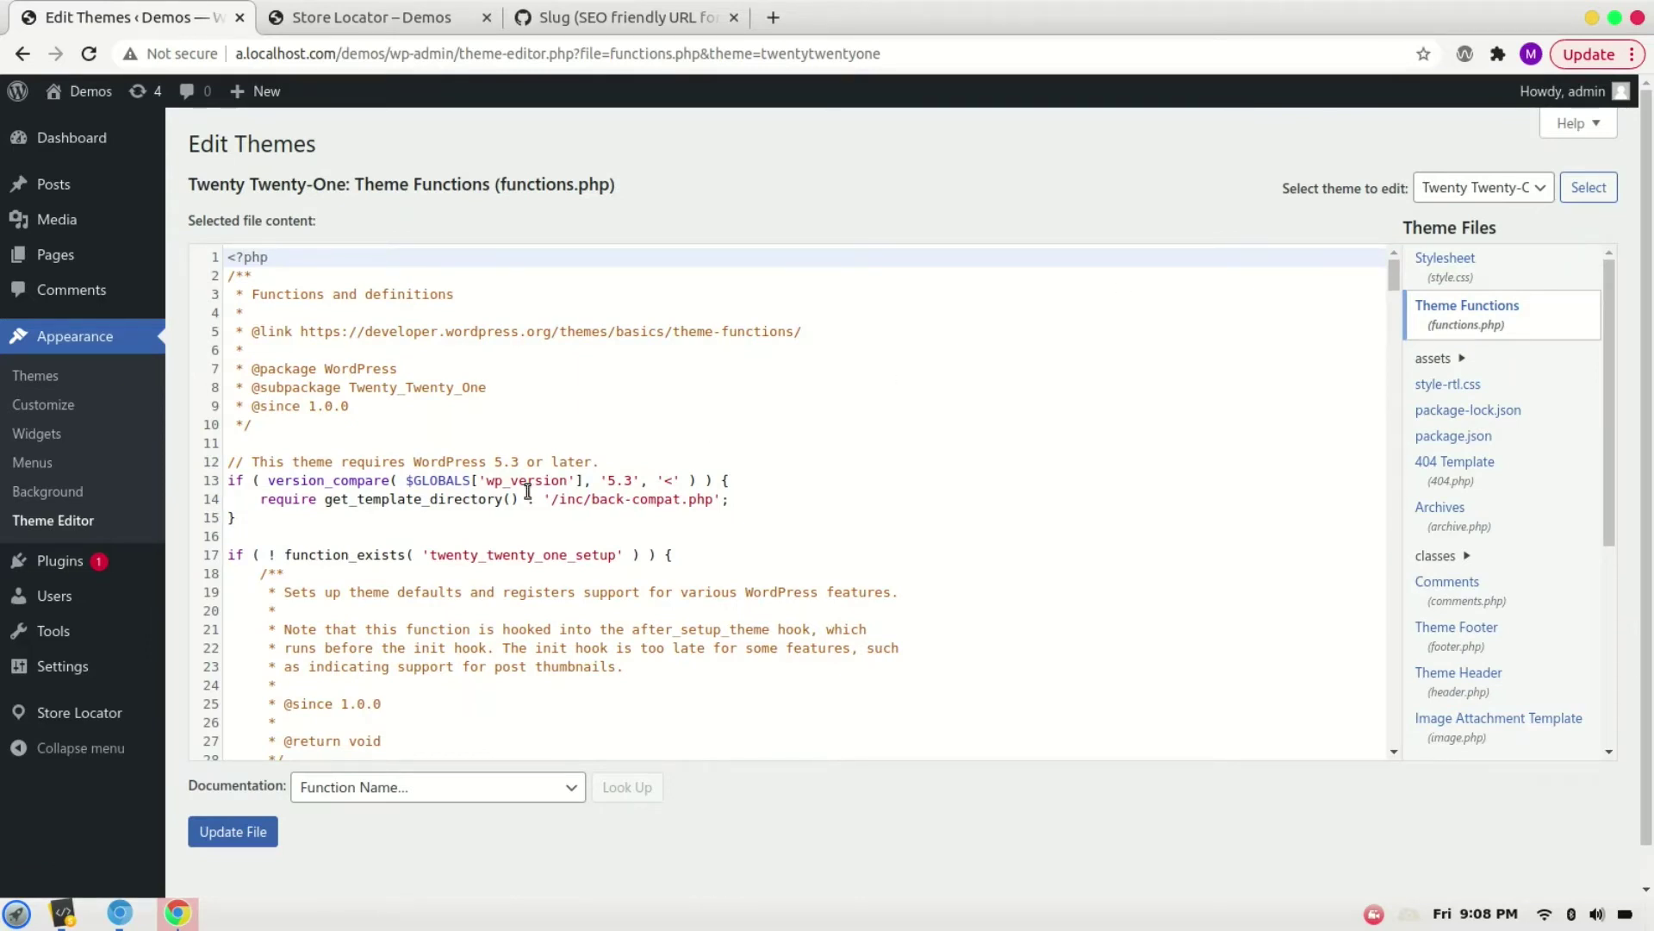
# Paste the rewrite rule and sl-store query variable code after line 15 and save
pyautogui.scroll(-7, 527, 491)
pyautogui.scroll(7, 508, 504)
pyautogui.click(255, 522)
pyautogui.press('Return')
pyautogui.press('Return')
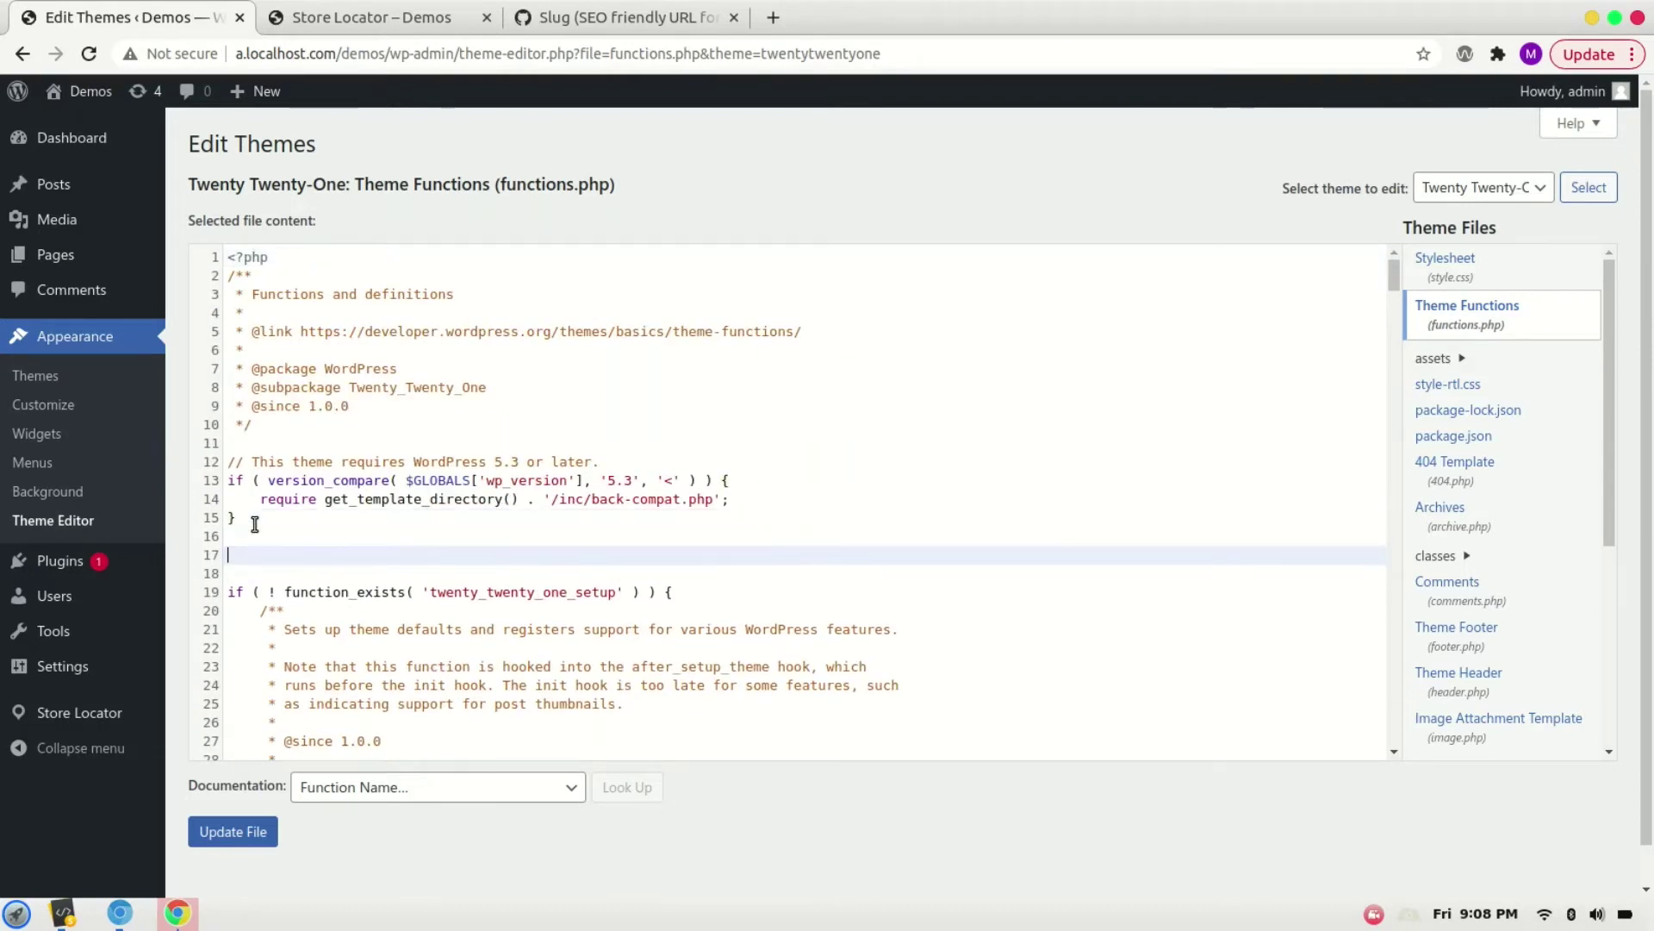
pyautogui.write("add_action( 'init',  function() {   add_rewrite_rule('^stores/?([^/]*)/?','index.php?page_id=1970&sl-store=$matches[1]','top'); });  // Whitelist the Variable add_filter( 'query_vars', function( $query_vars ) {     $query_vars[] = 'sl-store';     return $query_vars; });")
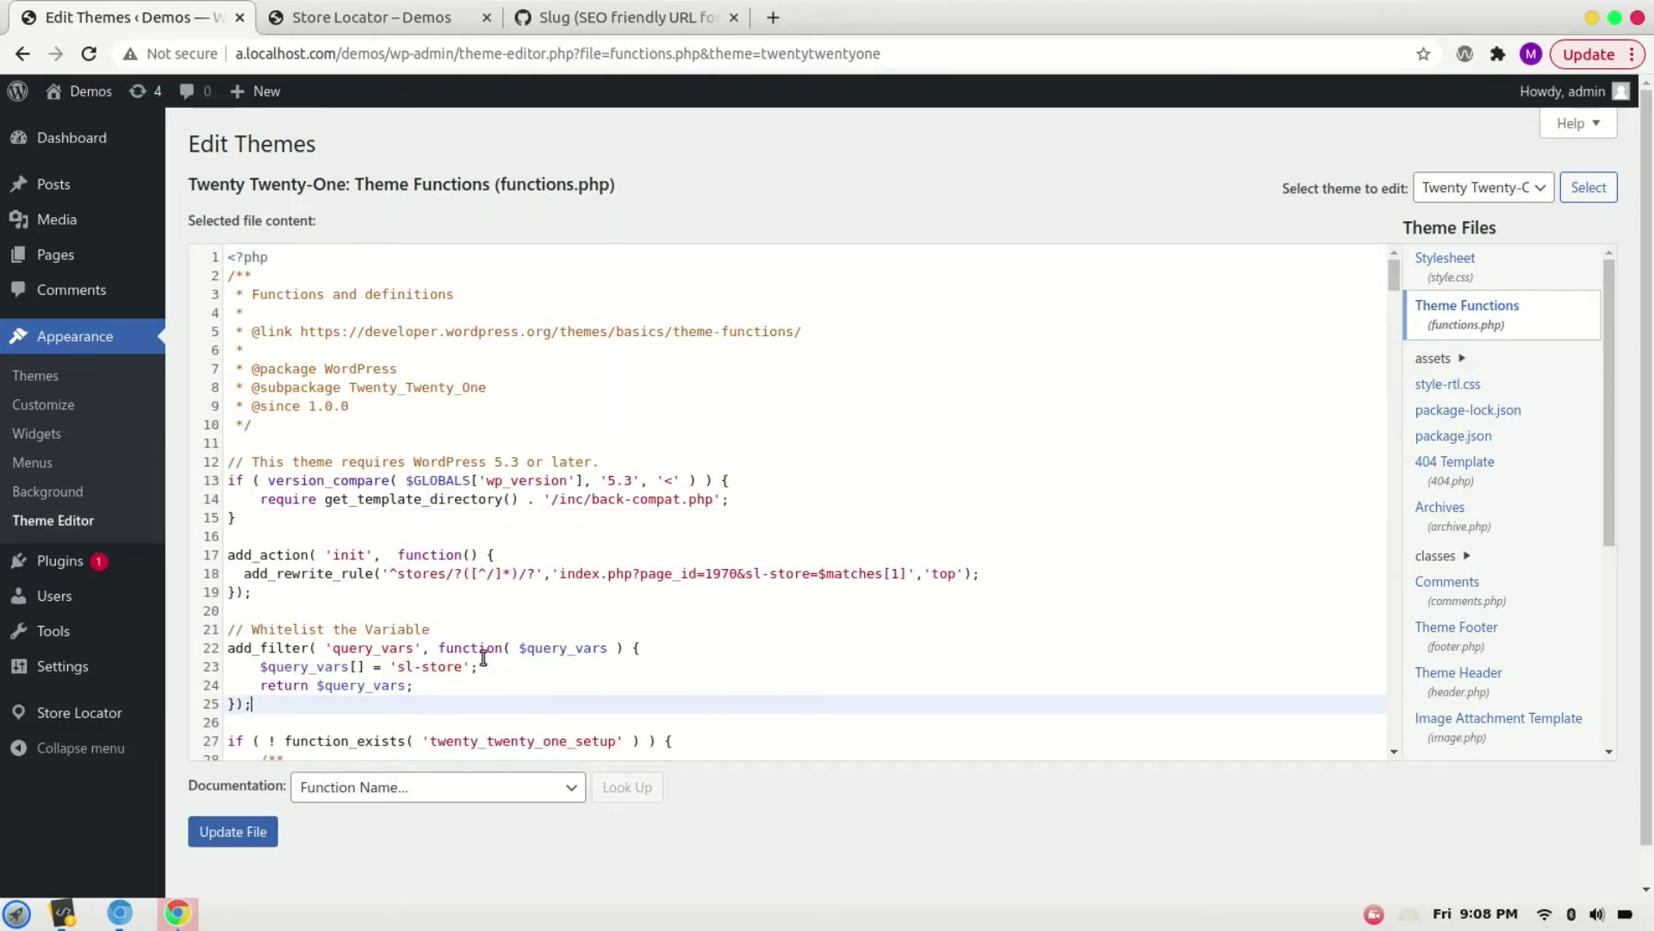
pyautogui.click(225, 832)
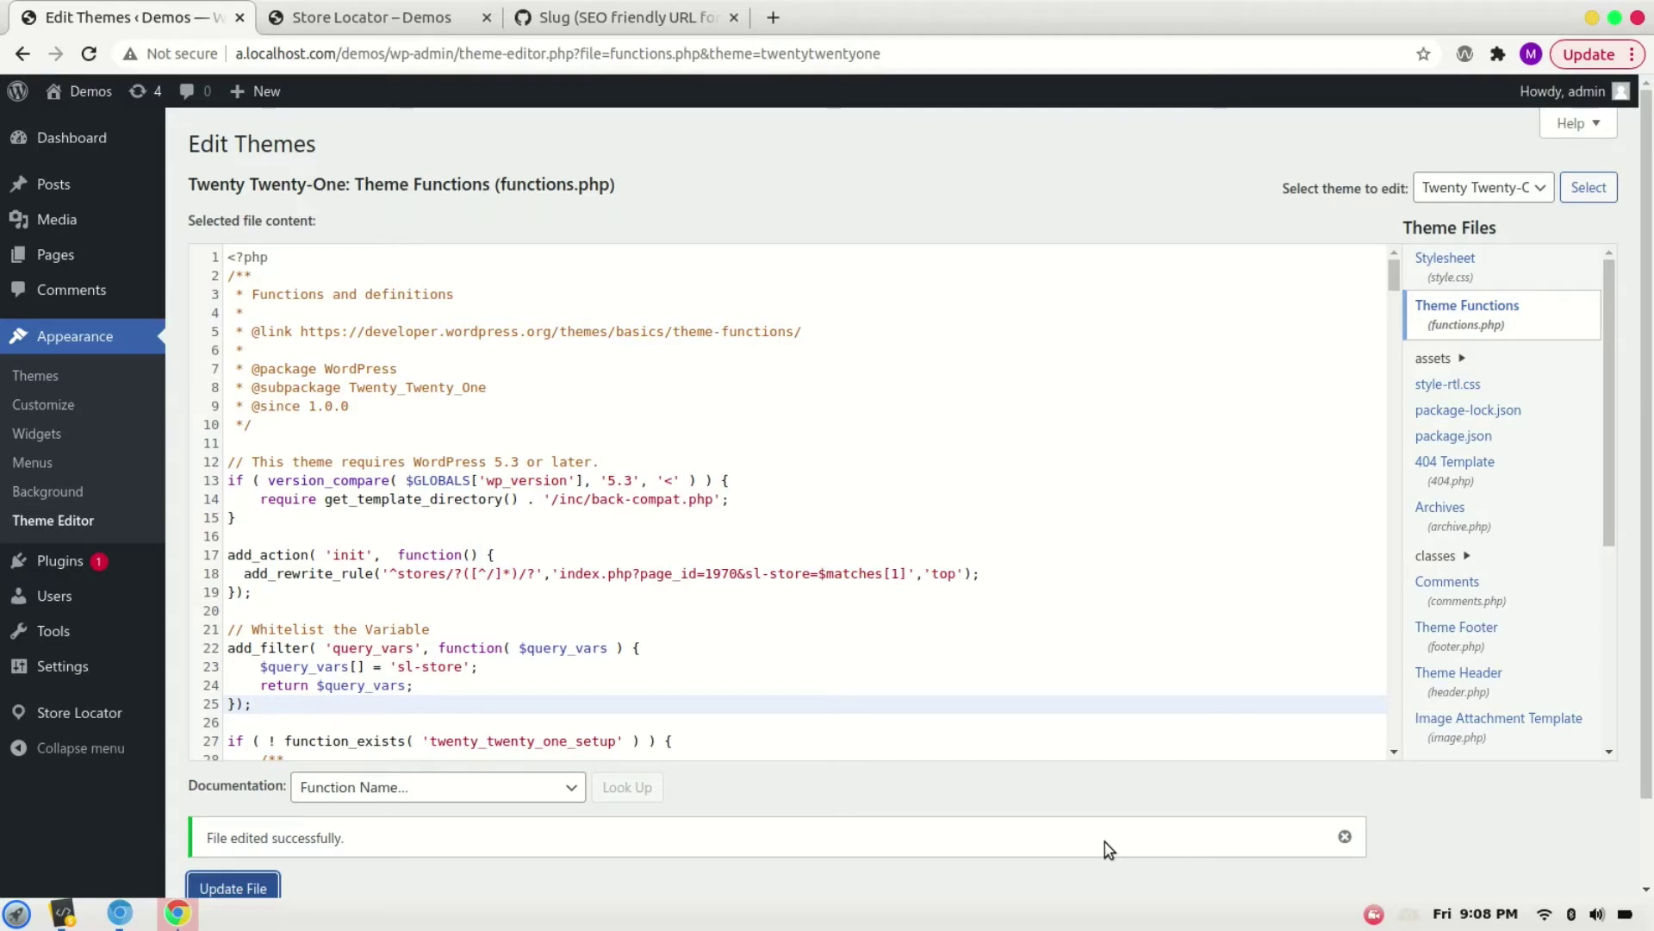
pyautogui.moveTo(117, 258)
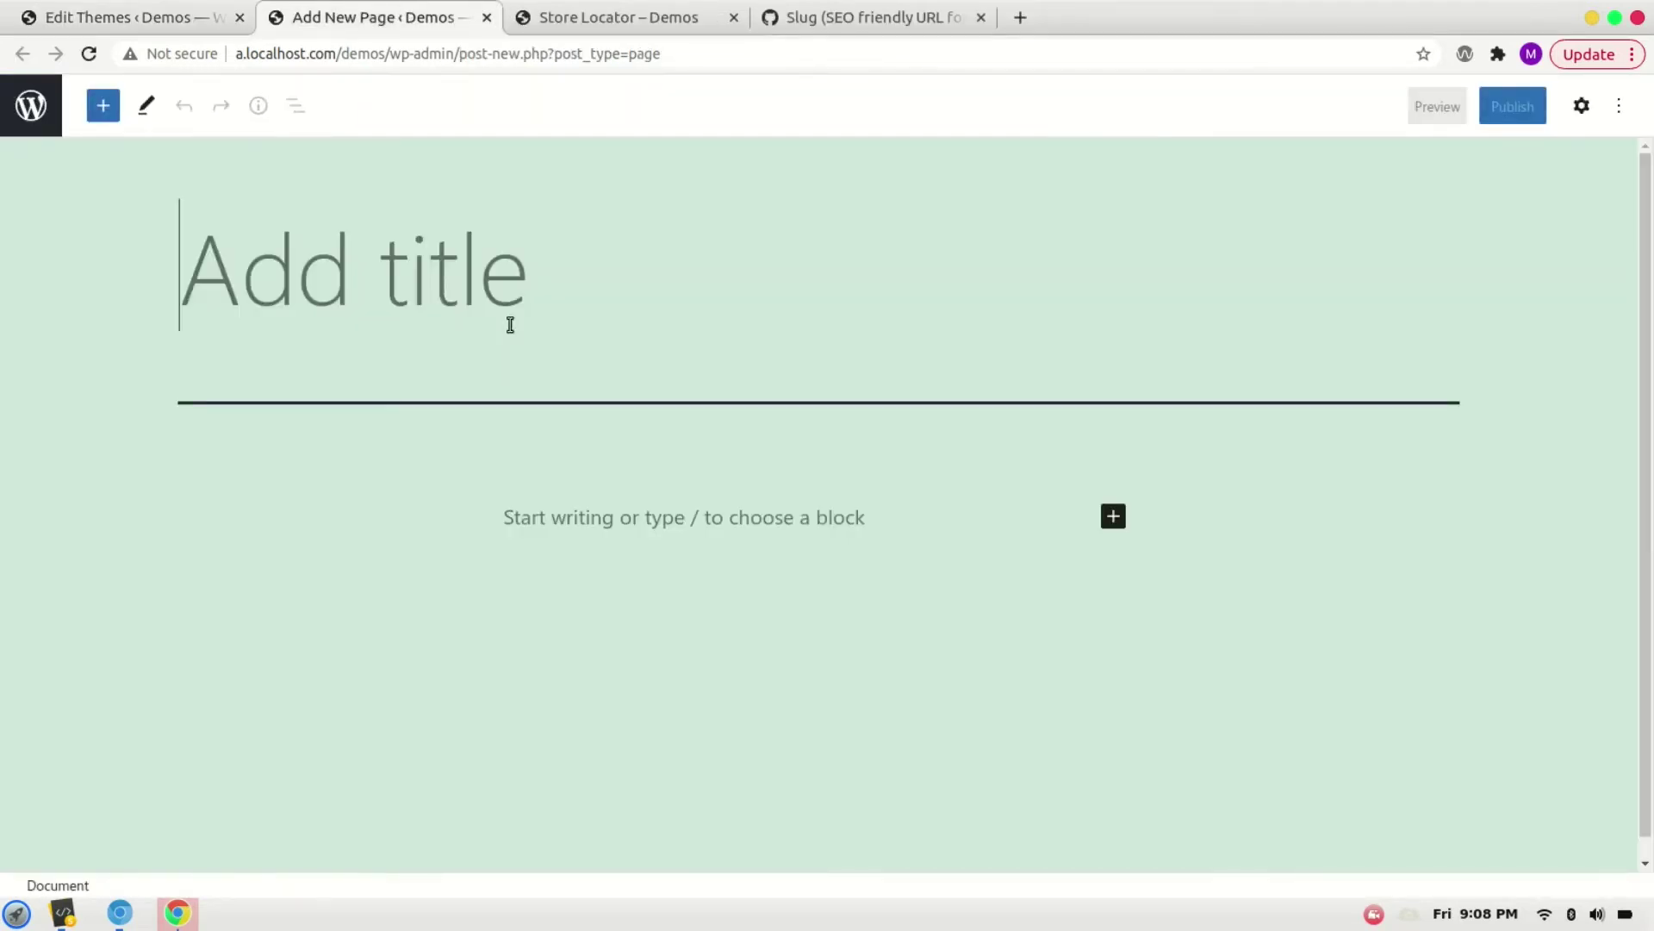
# Publish a page titled 'Store Detail' with a Custom HTML block containing [ASL_STORE]
pyautogui.write('Store ')
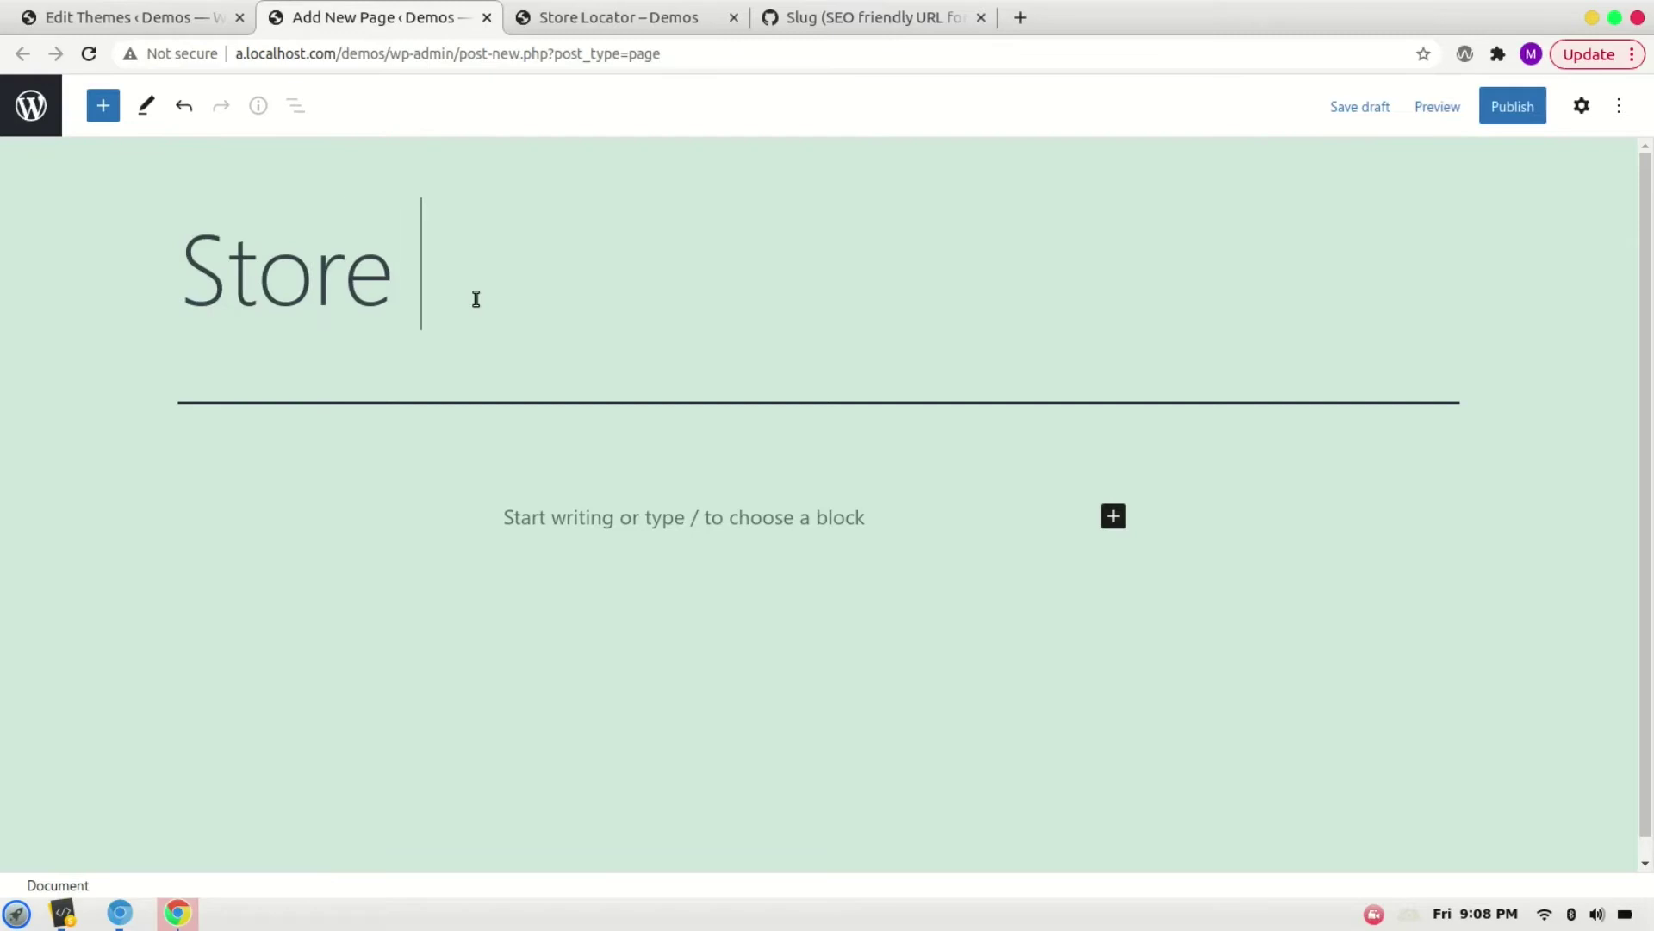
pyautogui.write('Detail')
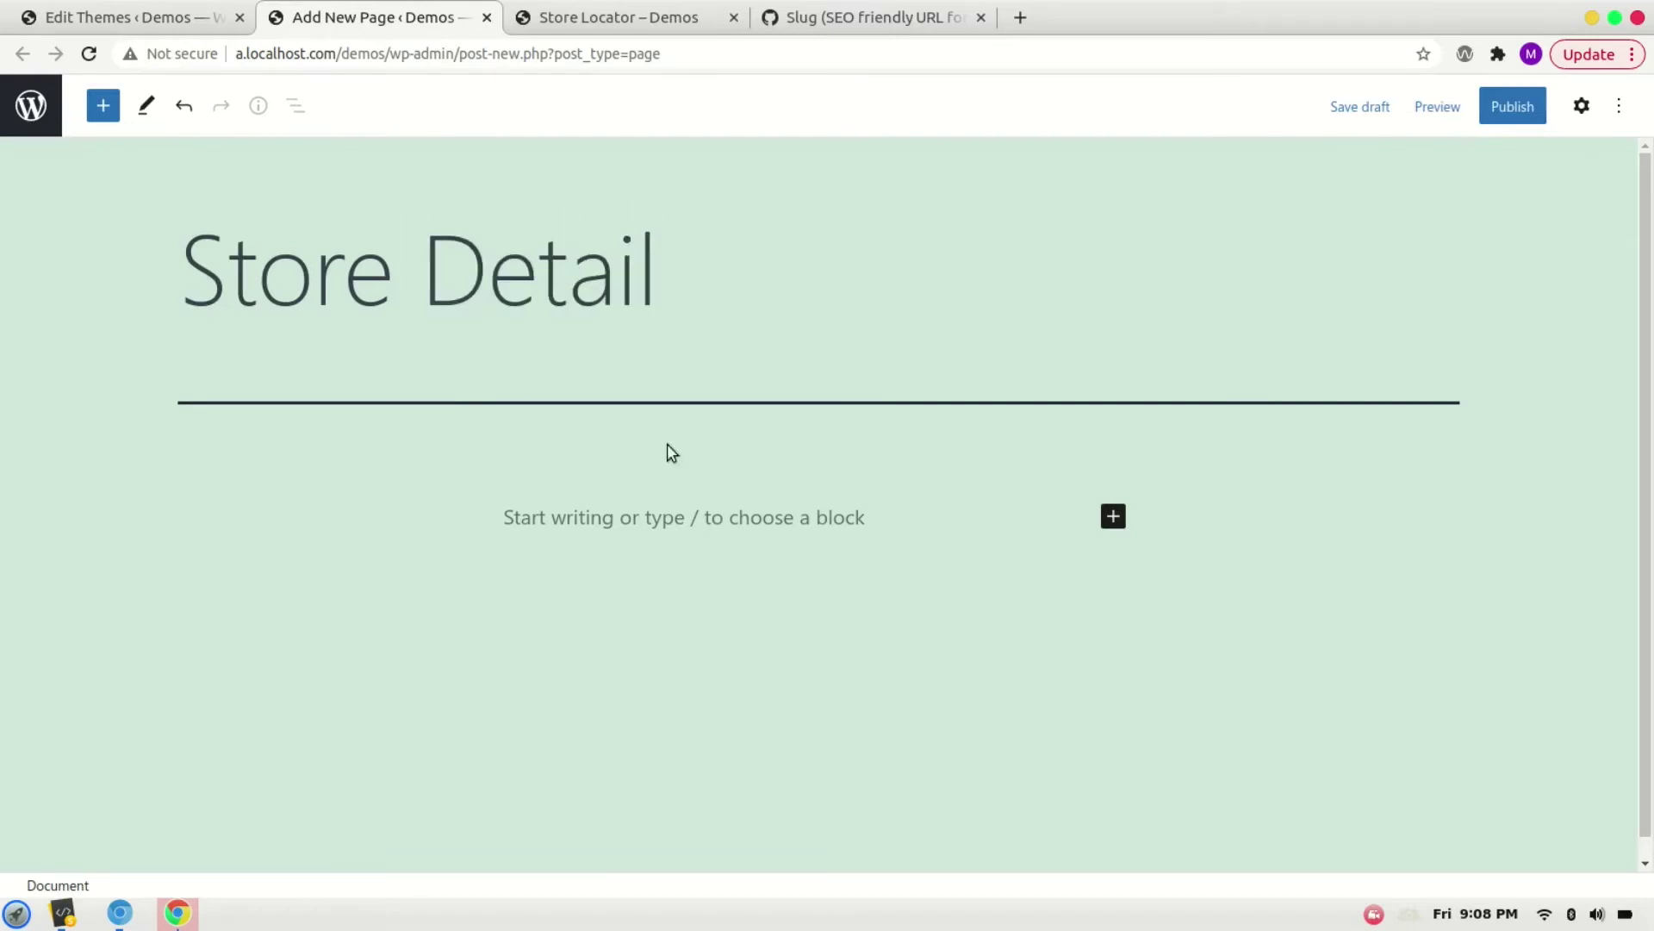
pyautogui.click(1113, 517)
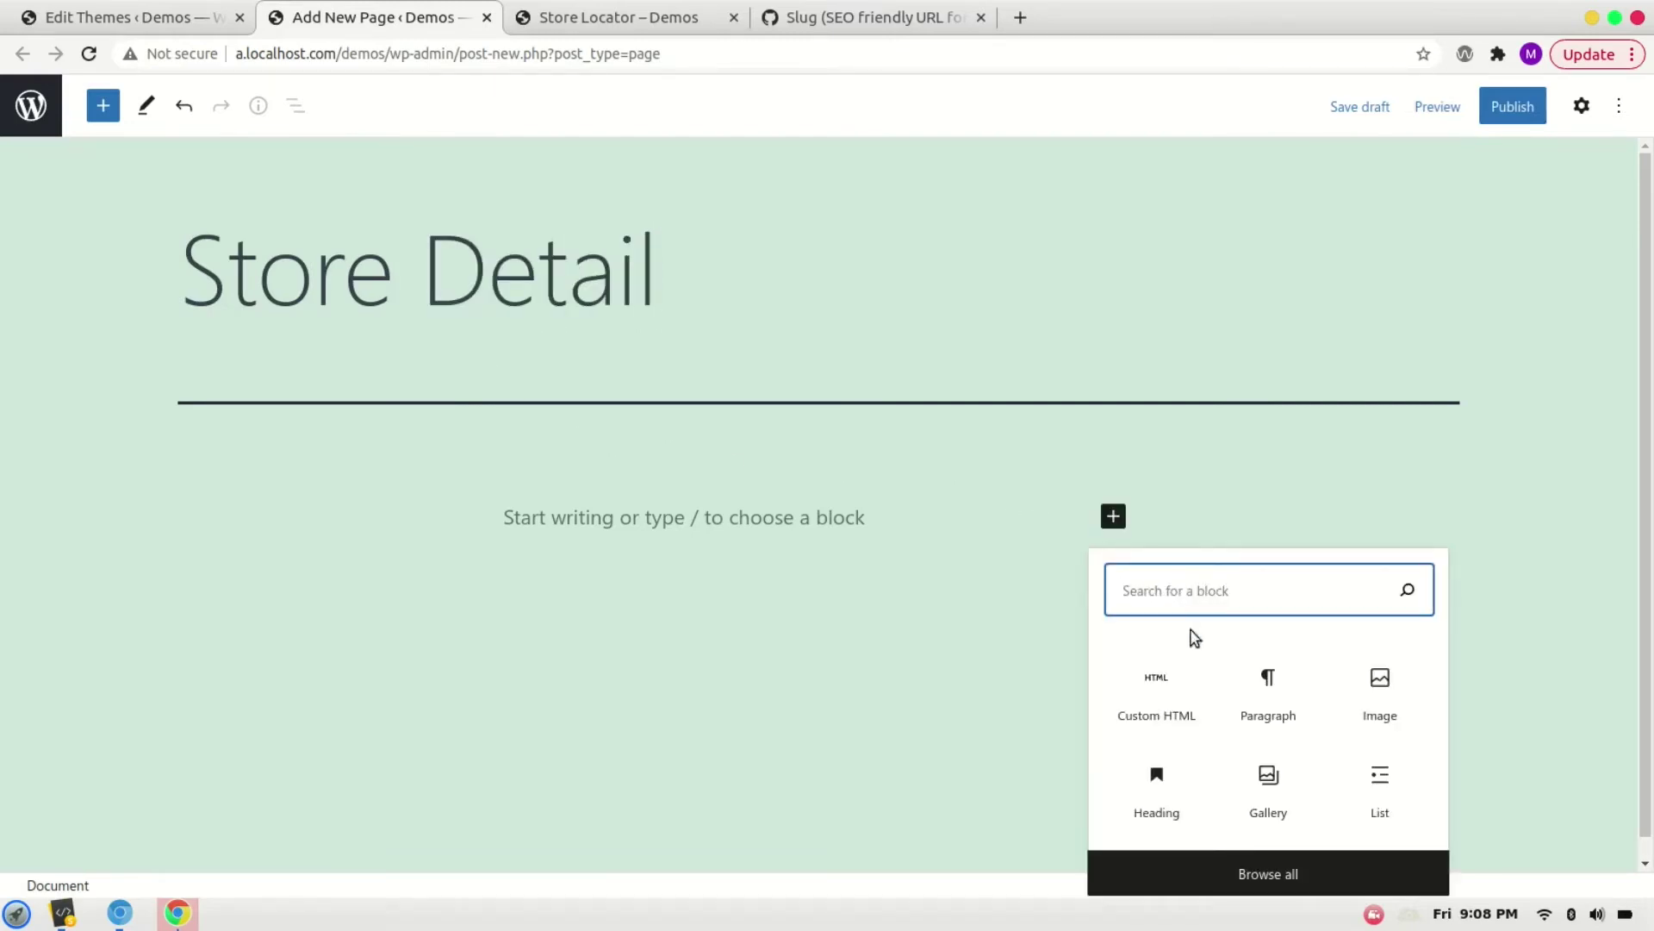
pyautogui.click(1158, 702)
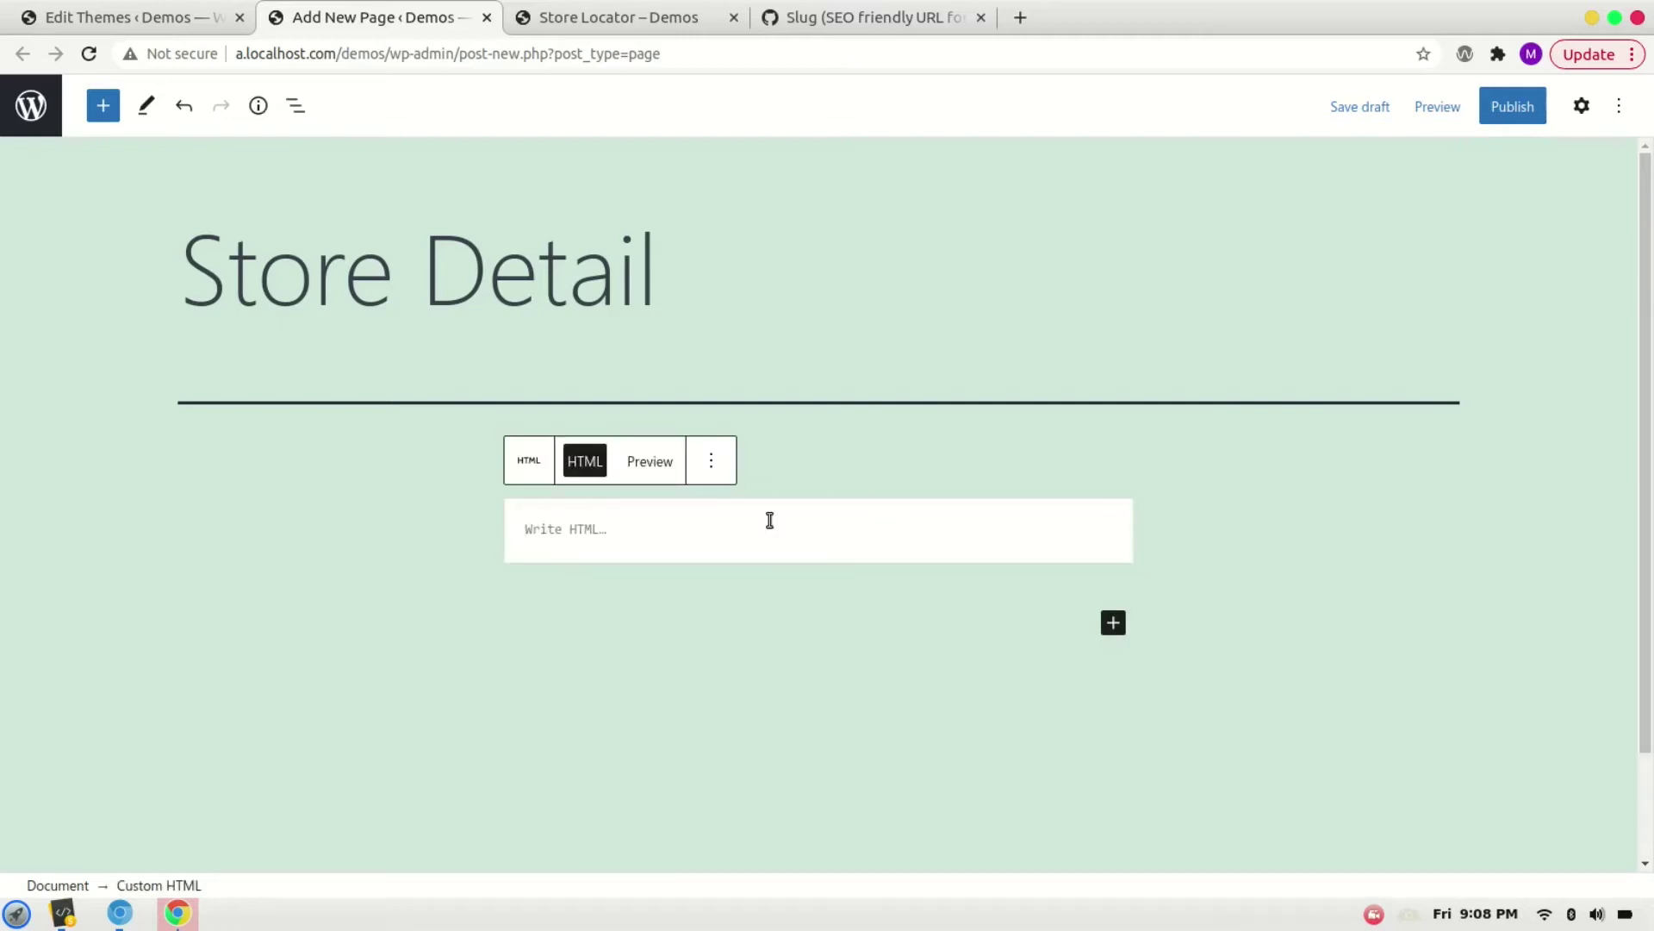
pyautogui.write('[ASL_STORE')
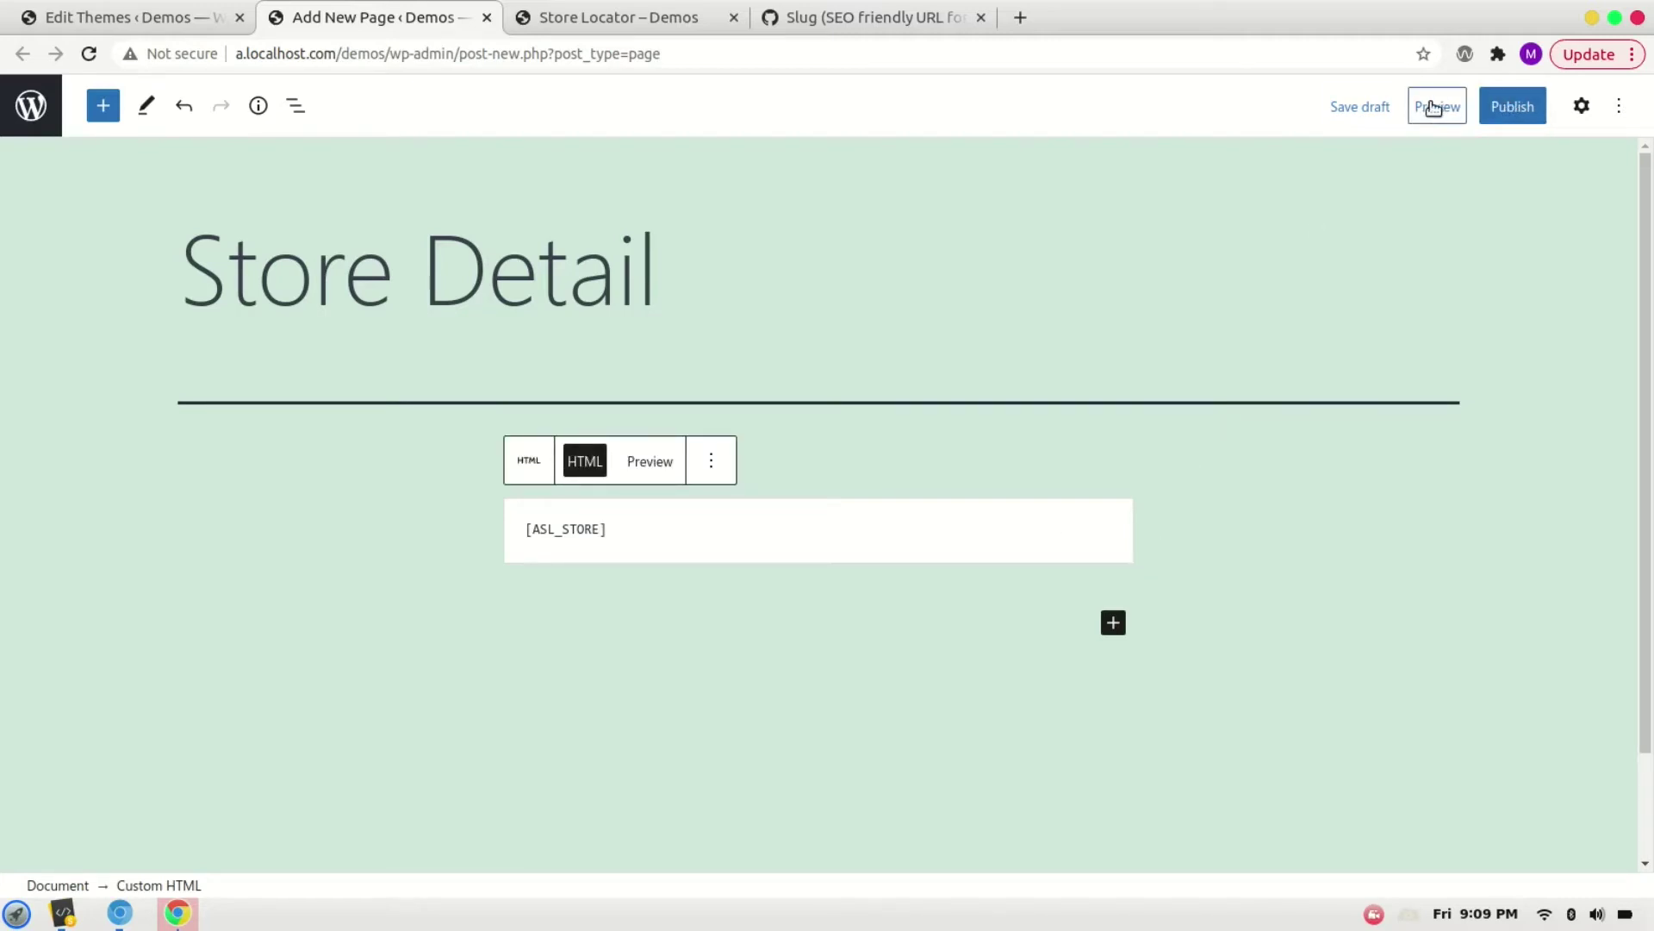
pyautogui.click(1511, 105)
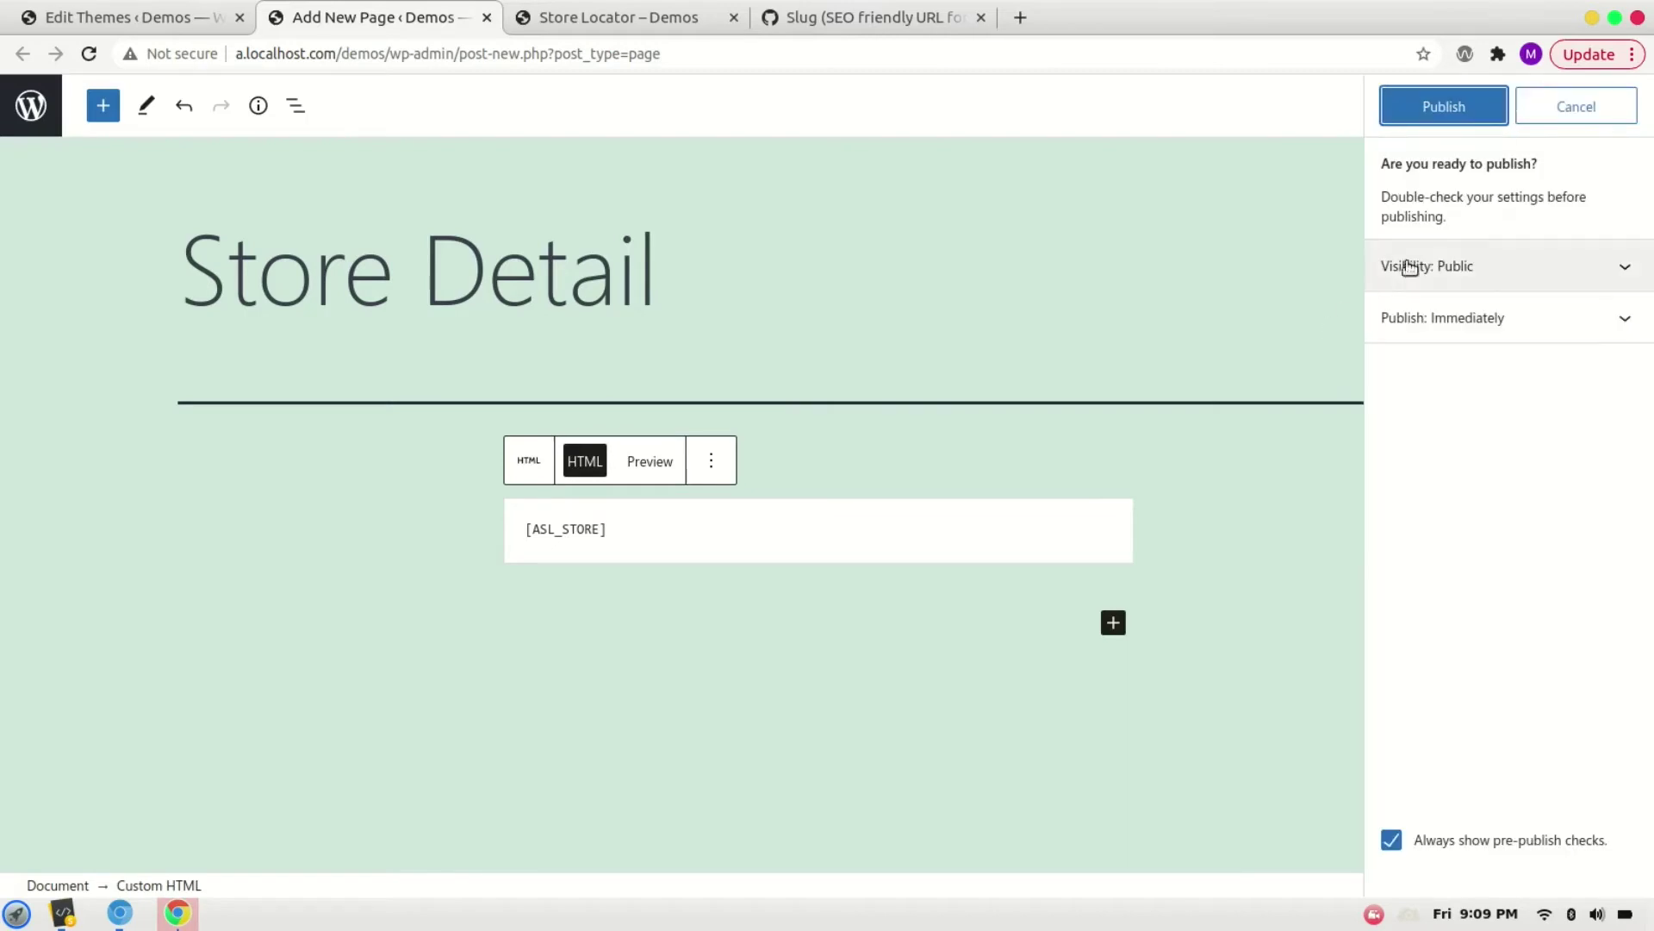
pyautogui.click(1437, 97)
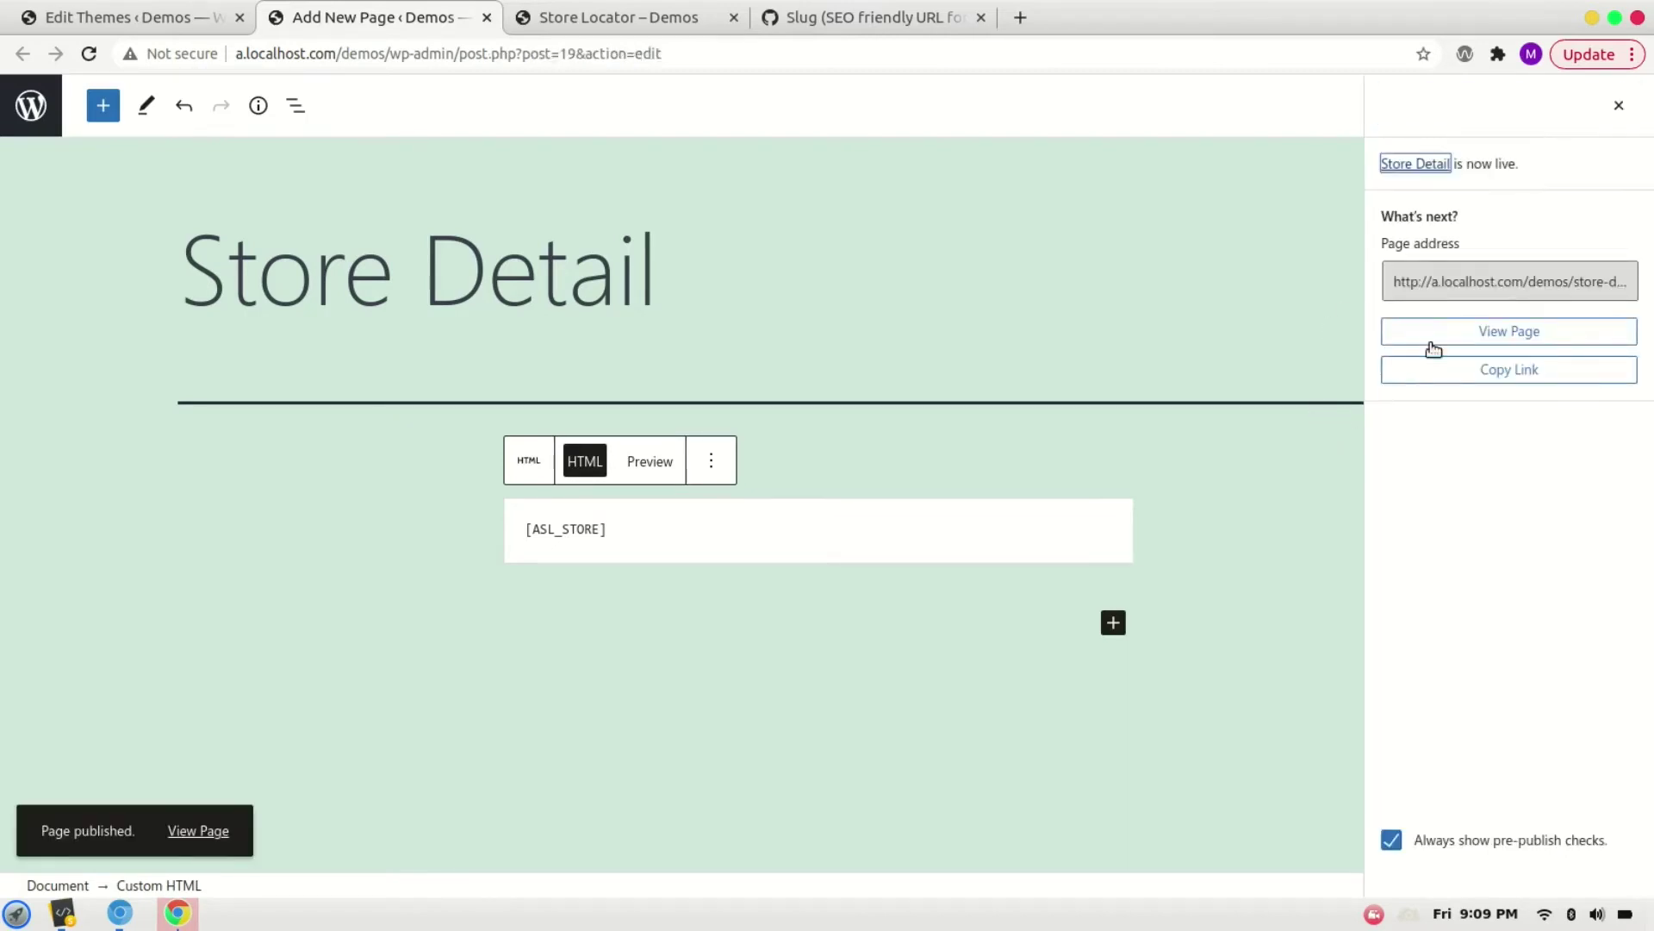
# Check the published page's address for its store-detail slug
pyautogui.click(1538, 274)
pyautogui.click(1568, 278)
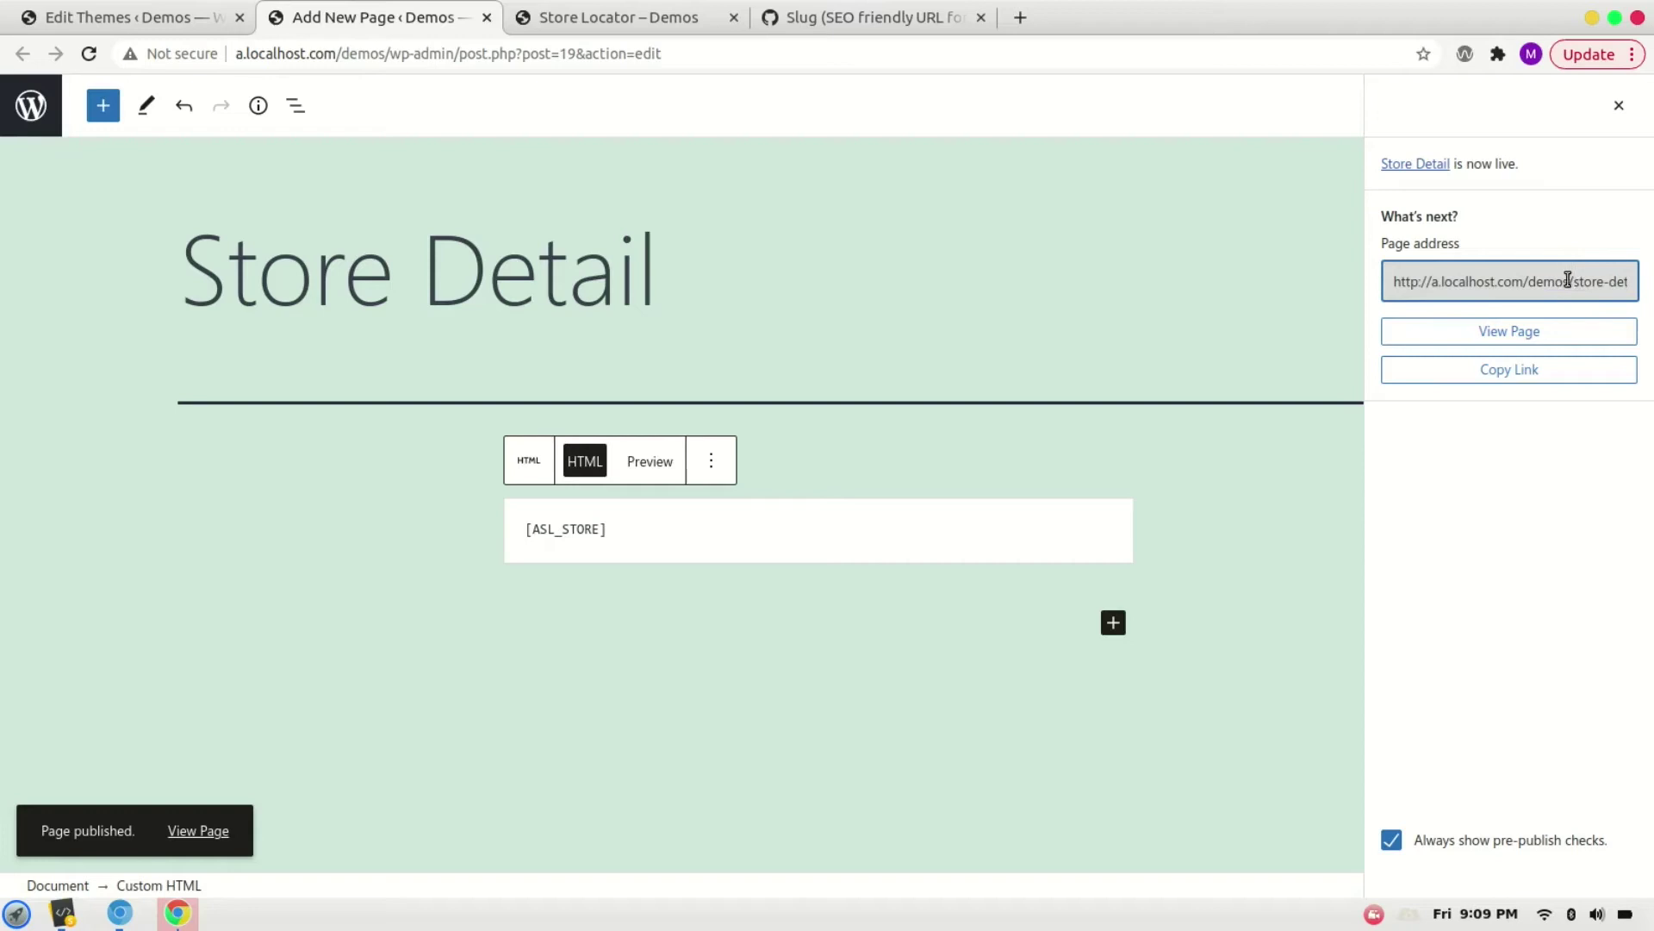
pyautogui.moveTo(1583, 280); pyautogui.dragTo(1622, 289)
pyautogui.click(1556, 280)
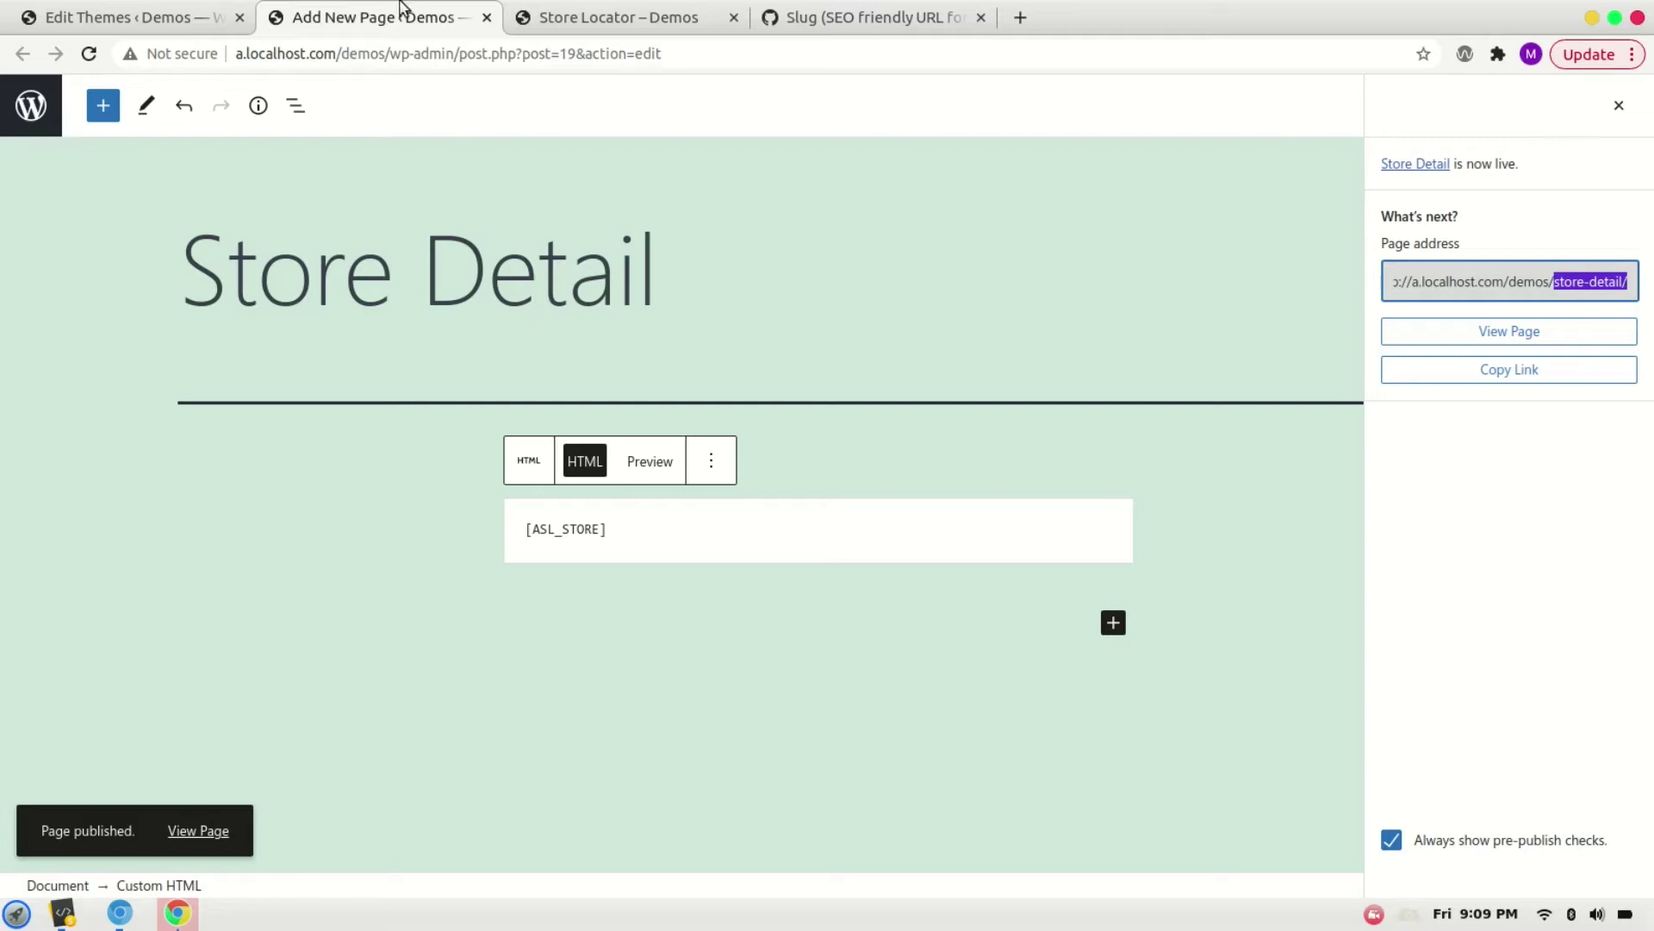
# Change 'stores' to 'store-detail' in the functions.php rewrite rule
pyautogui.click(145, 8)
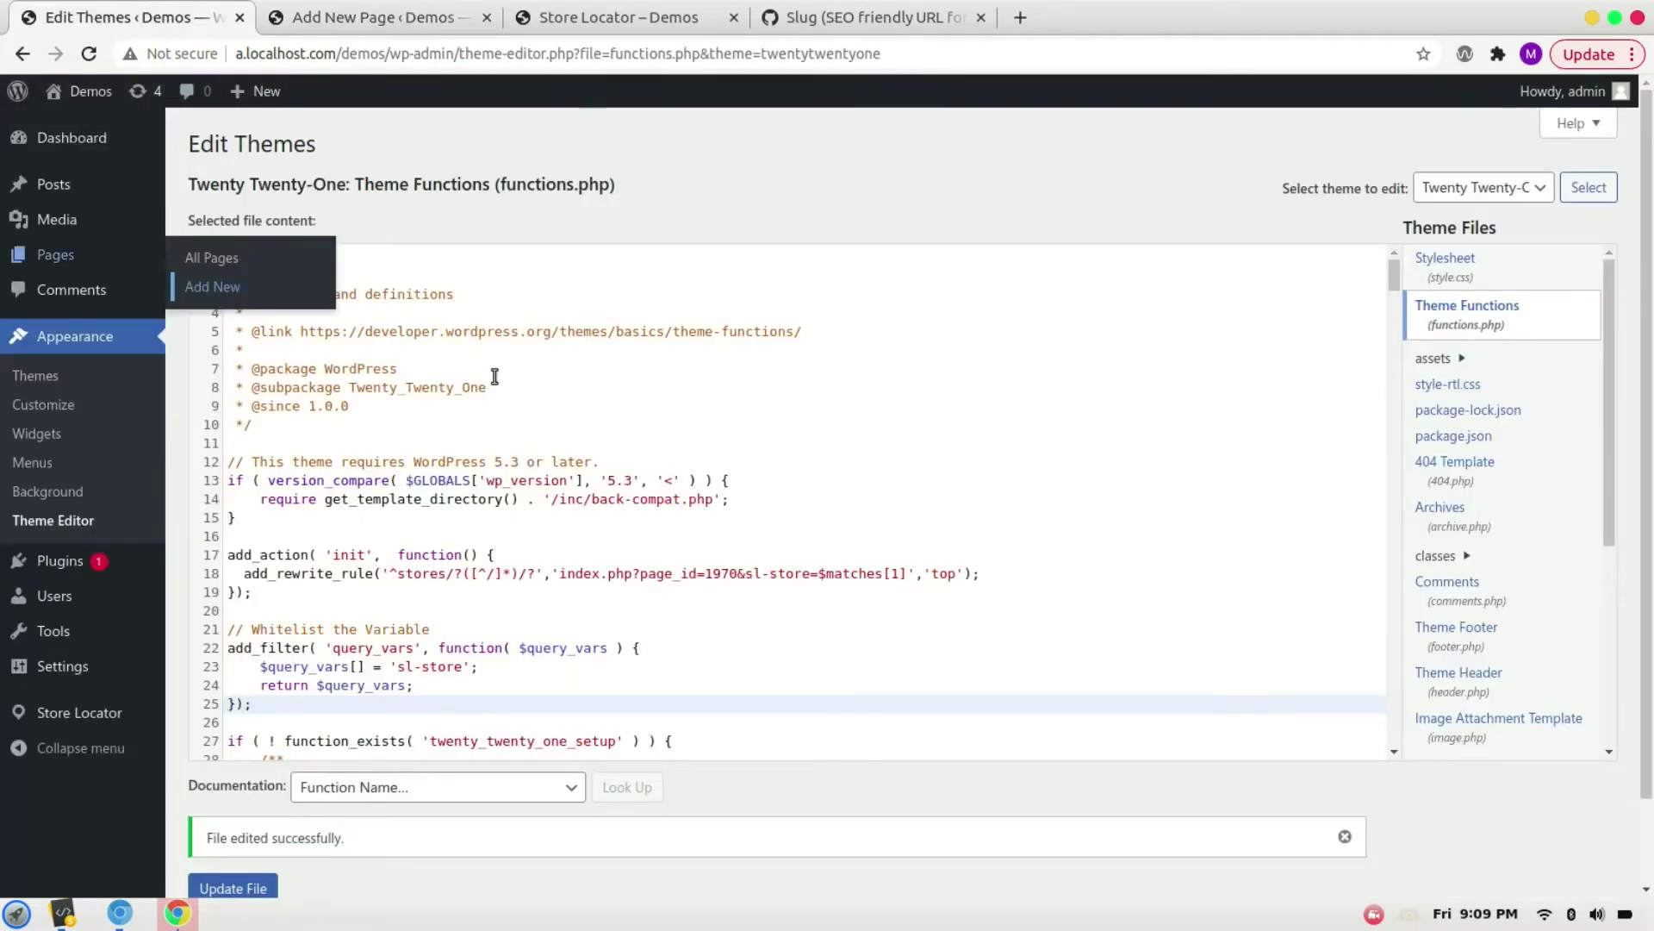
pyautogui.click(557, 562)
pyautogui.doubleClick(422, 574)
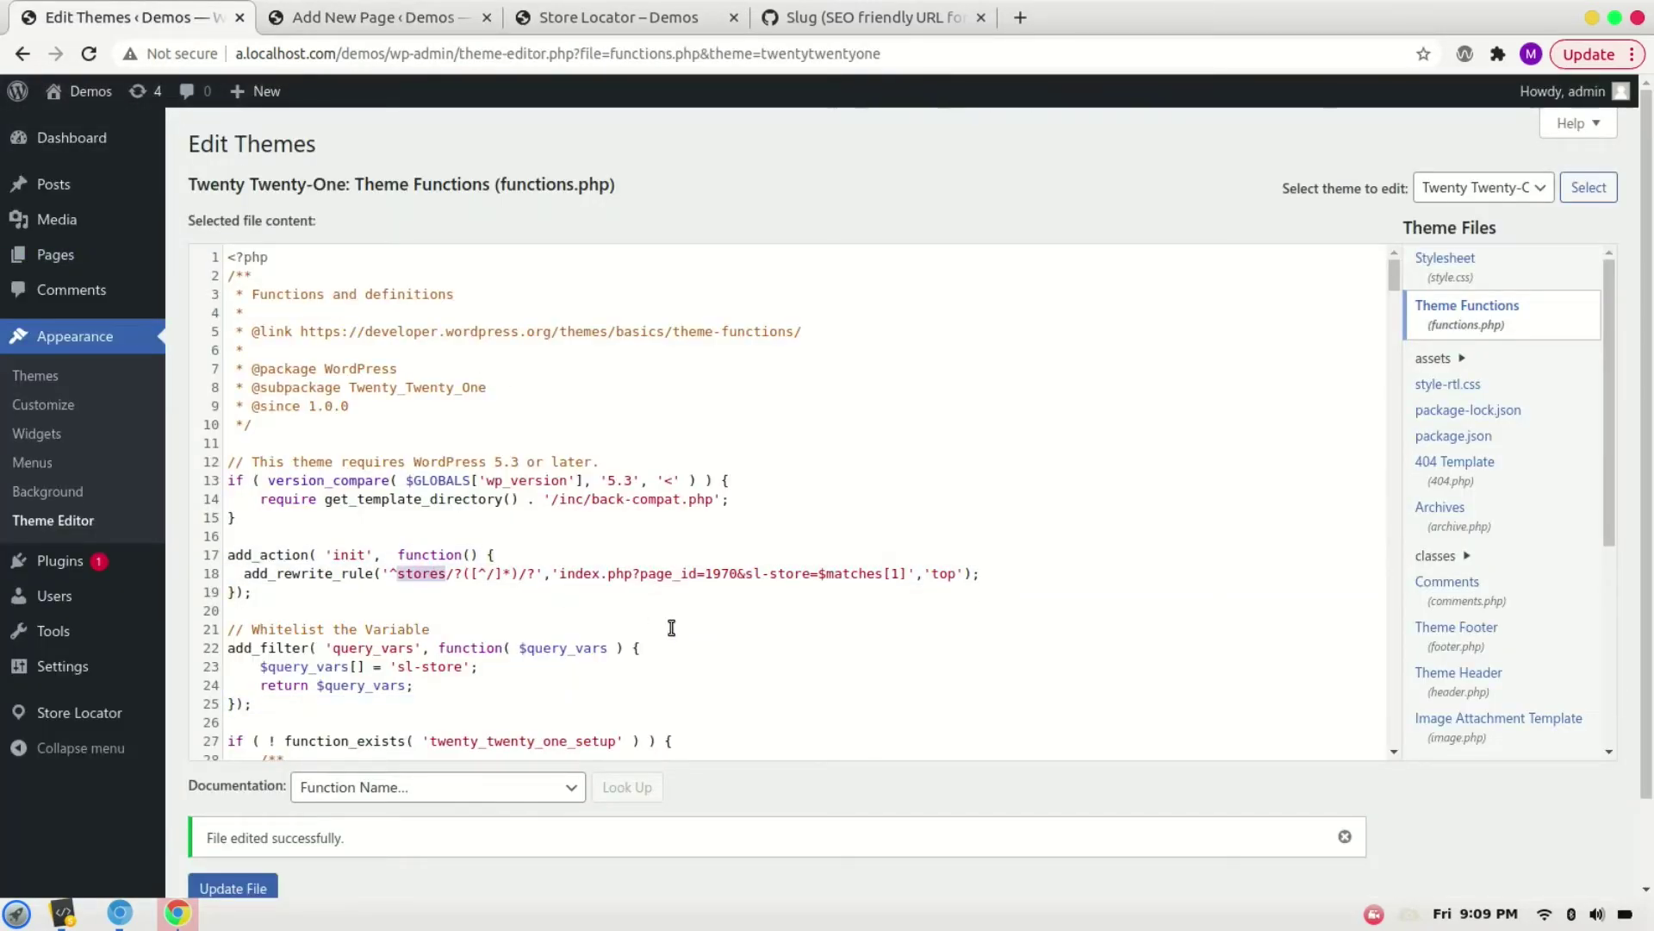
pyautogui.write('store-detail')
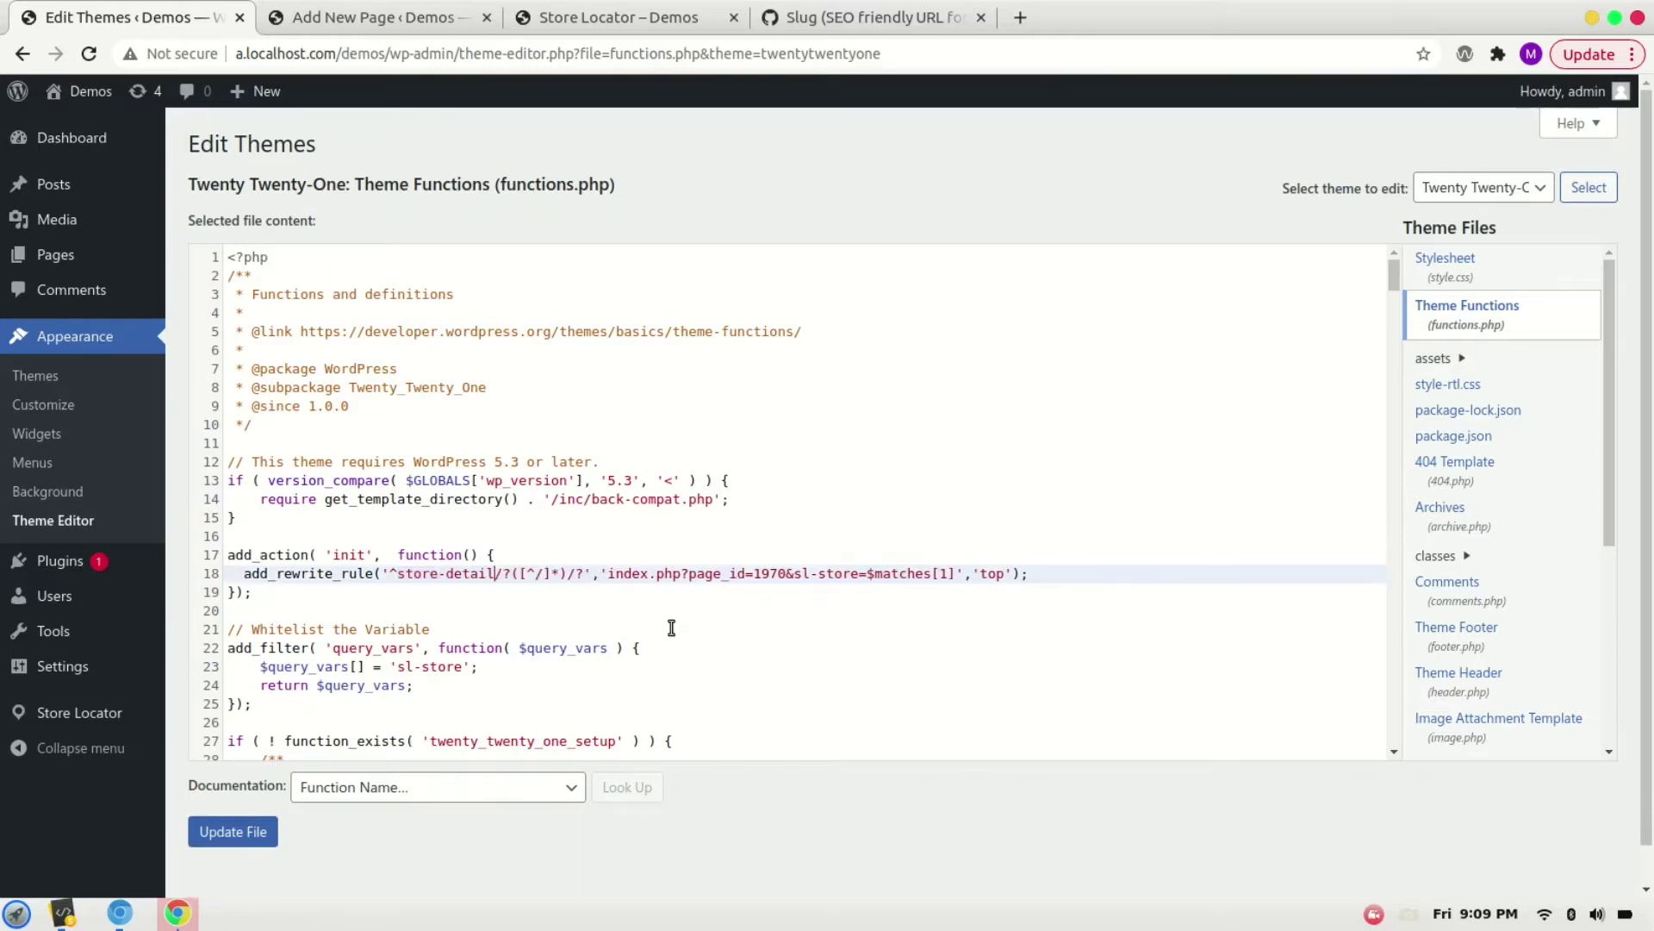
# Look up the Store Detail page ID (19) in the page editor's URL
pyautogui.click(812, 12)
pyautogui.click(655, 14)
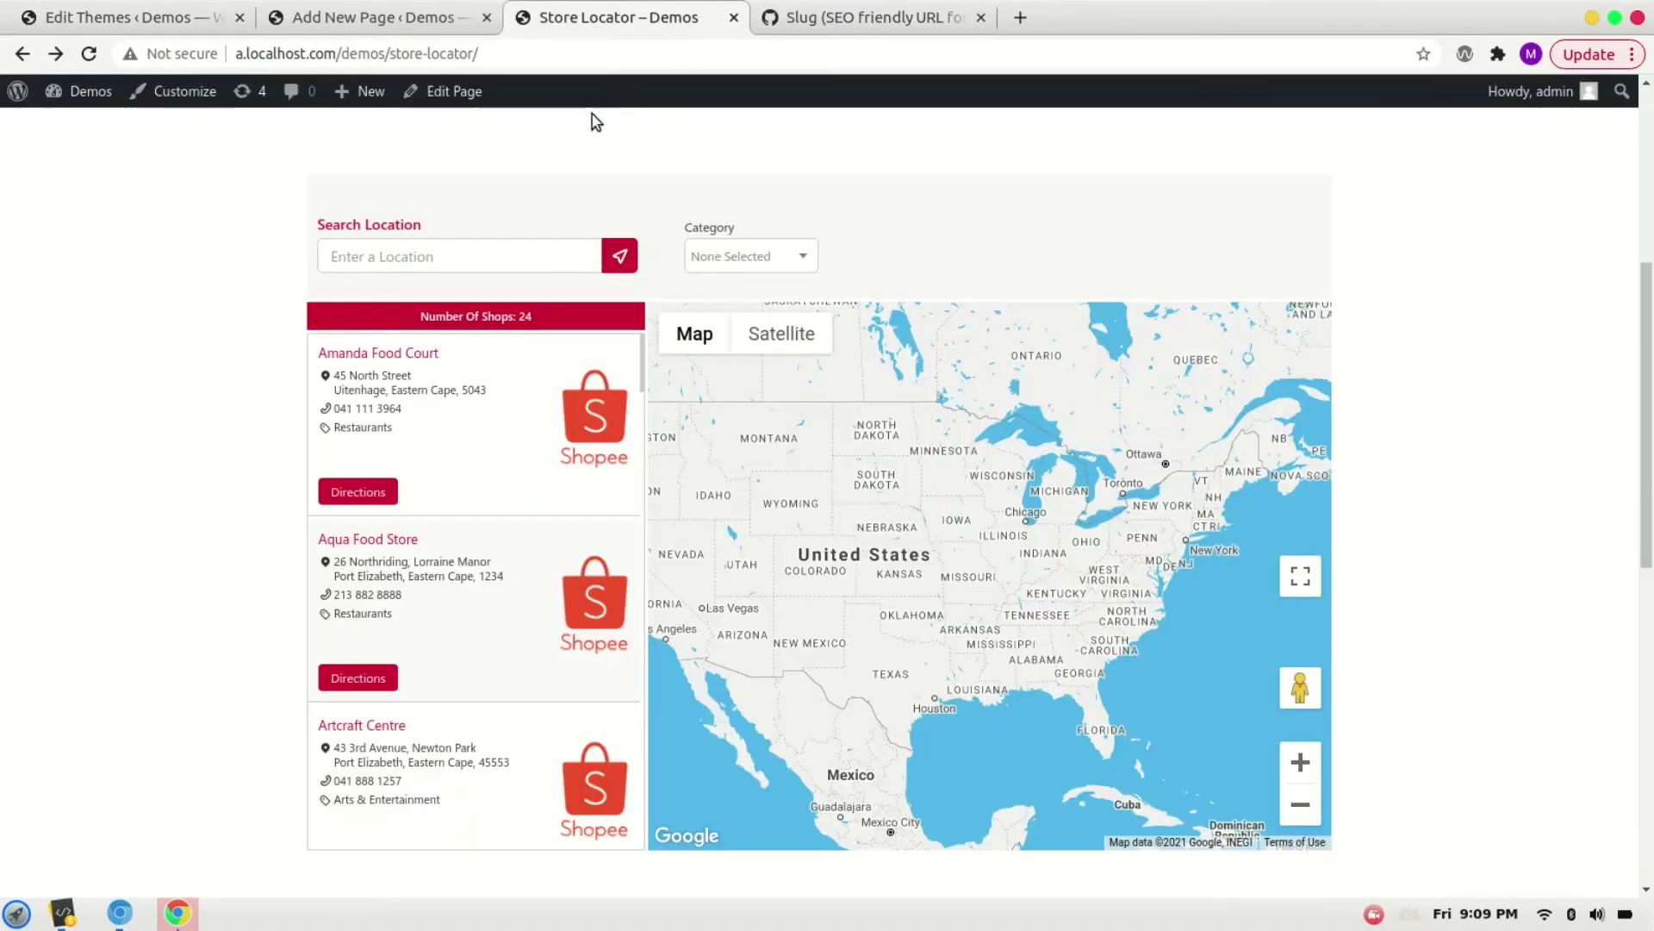
pyautogui.click(400, 18)
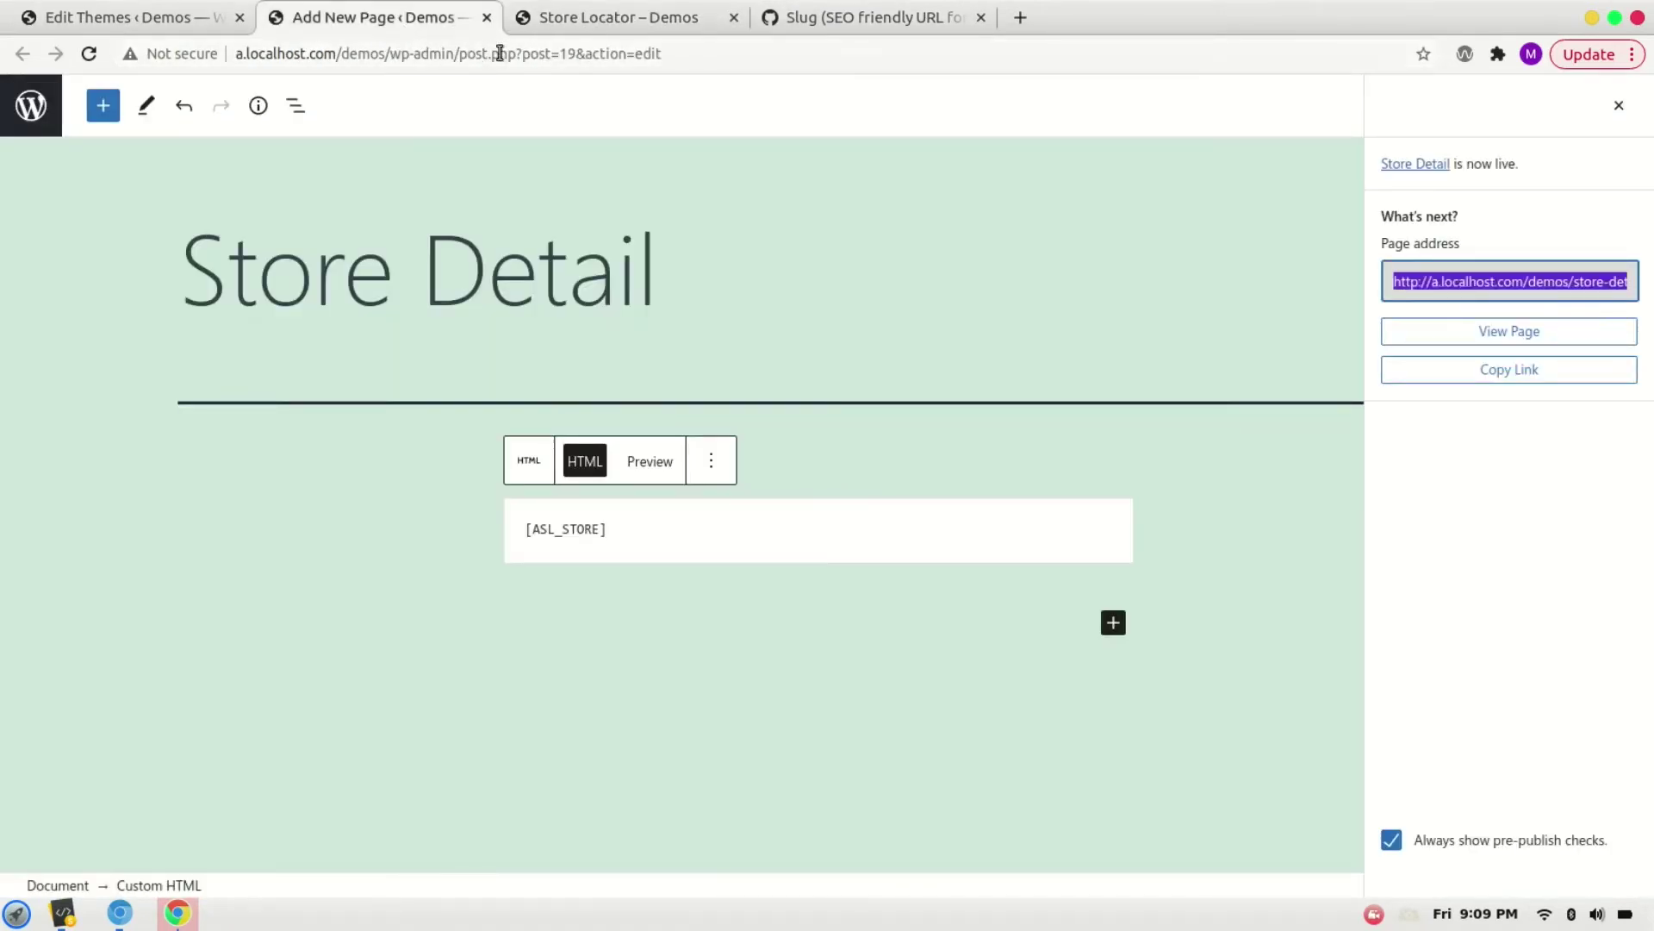
pyautogui.click(573, 58)
pyautogui.press('End')
pyautogui.hotkey('ctrl', 'shift', 'Left')
pyautogui.hotkey('ctrl', 'shift', 'Left')
pyautogui.hotkey('ctrl', 'shift', 'Left')
pyautogui.press('Left')
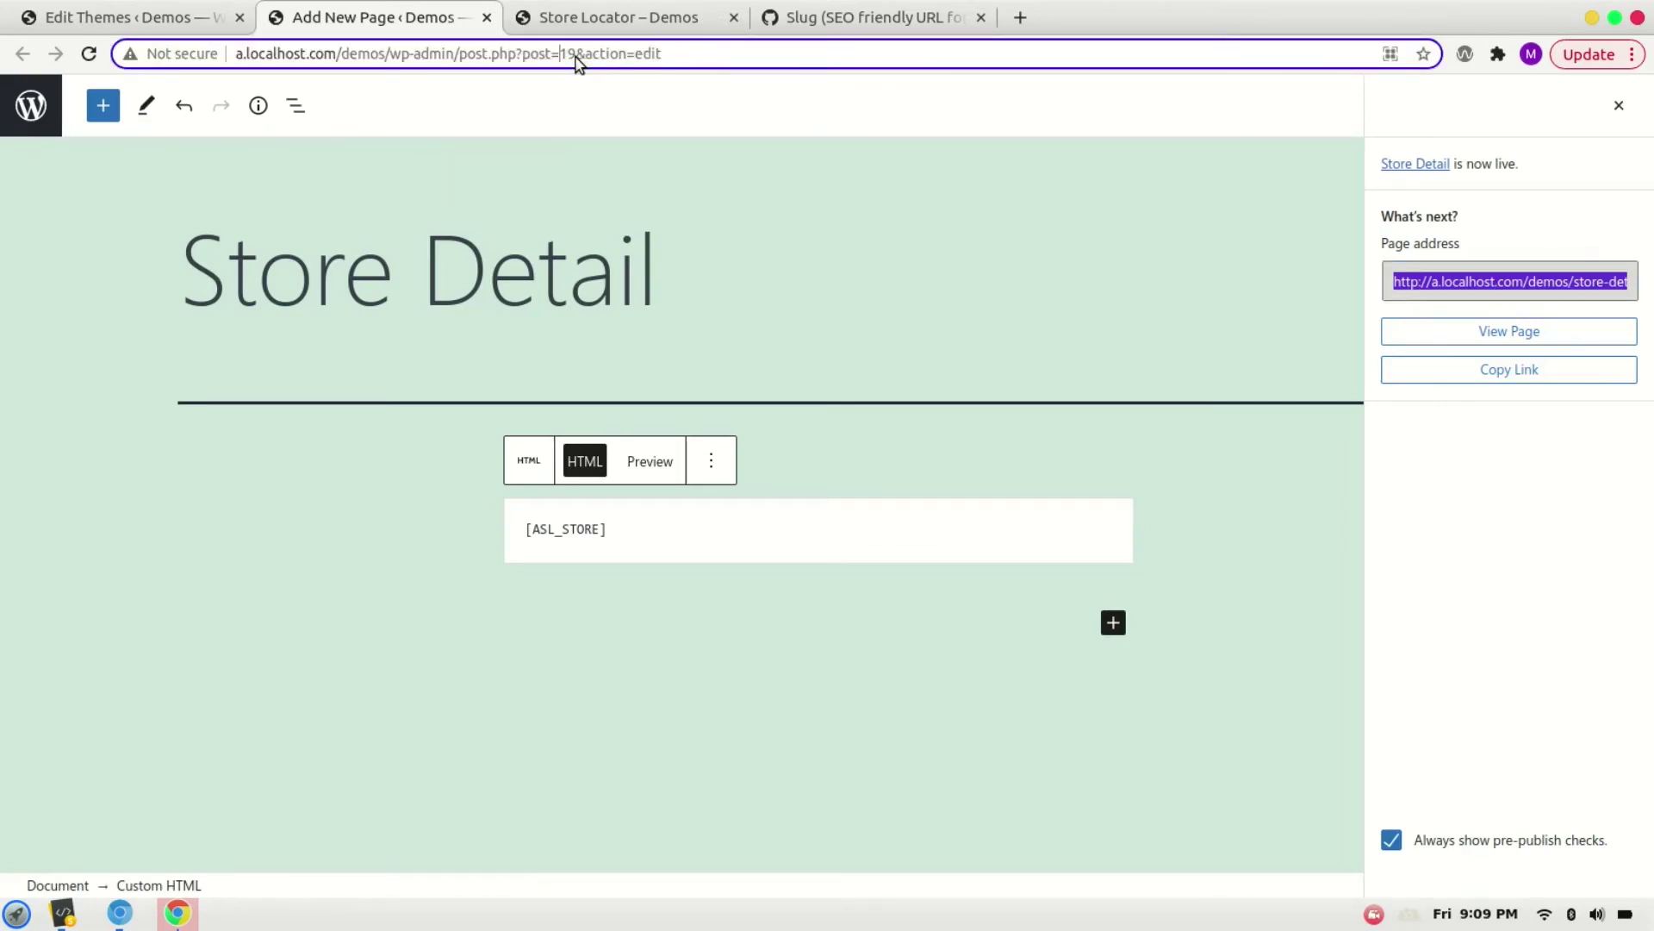
# Change page_id=1970 to 19 in the rewrite rule and save functions.php
pyautogui.click(130, 14)
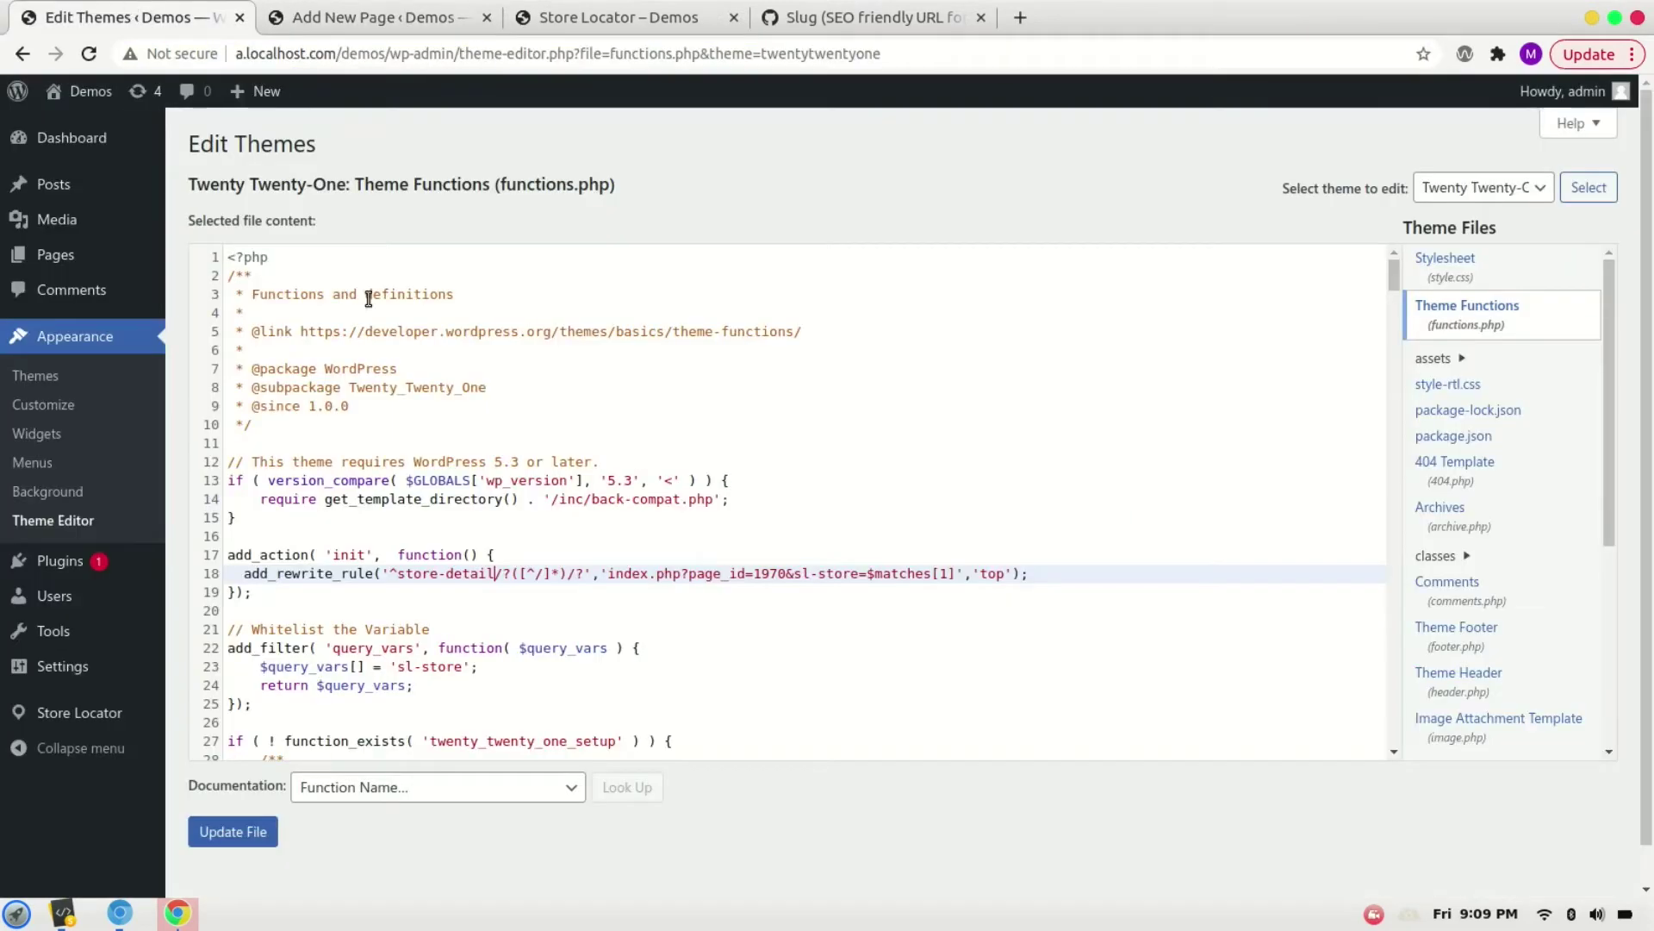
pyautogui.click(775, 573)
pyautogui.press('Delete')
pyautogui.press('Delete')
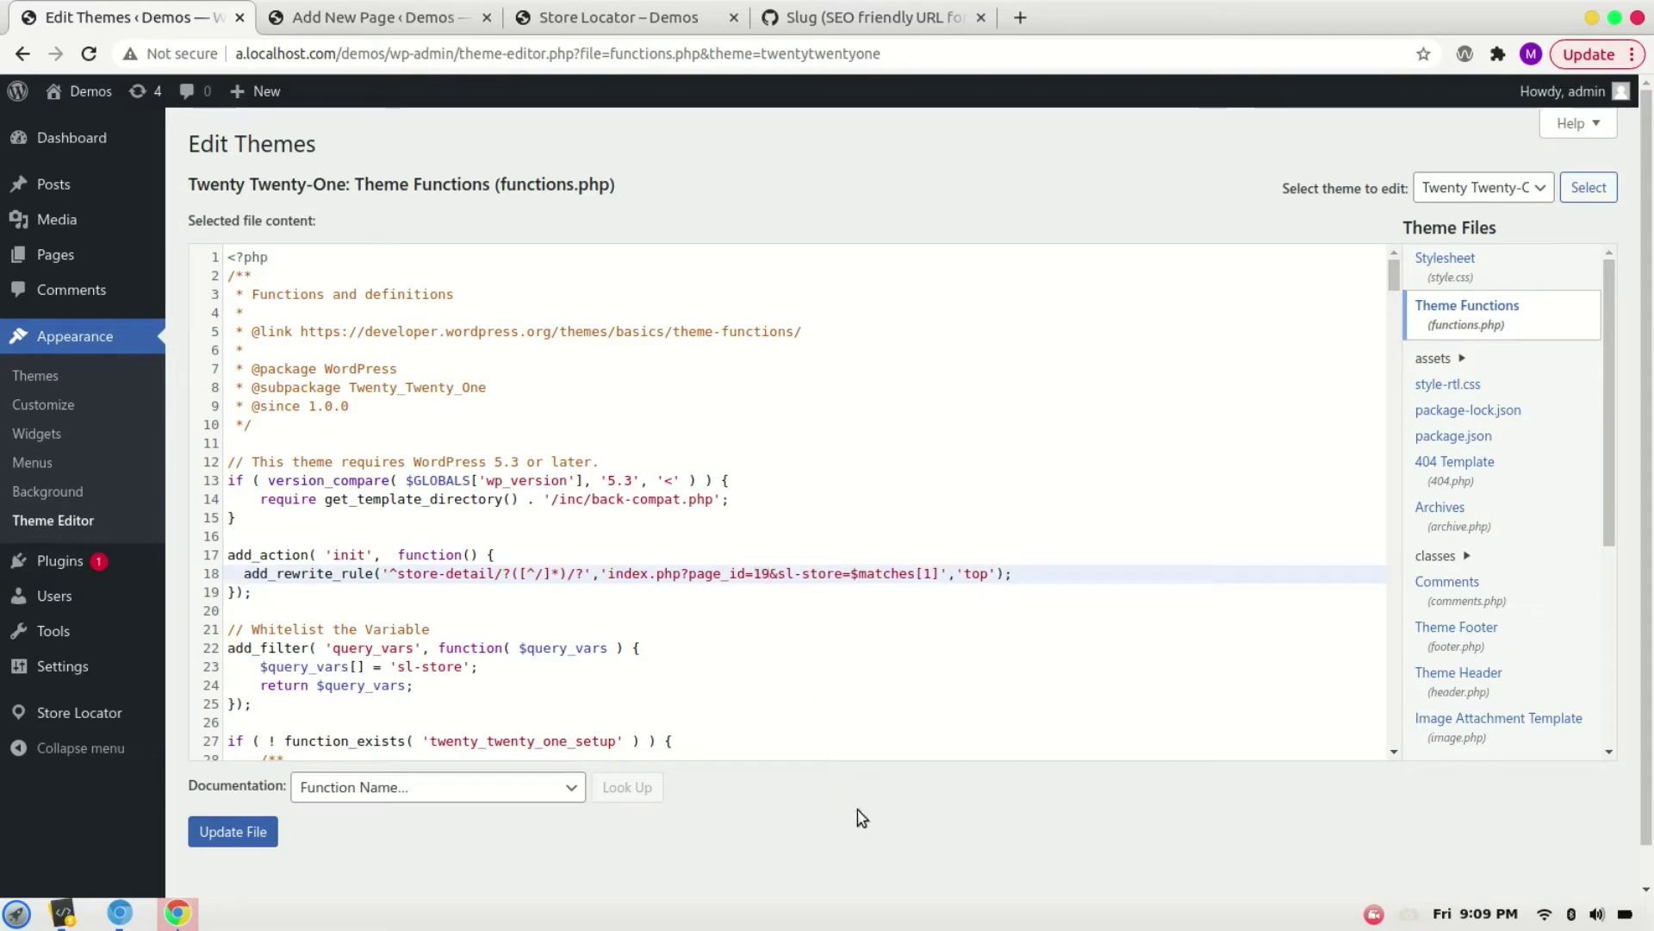
pyautogui.click(233, 830)
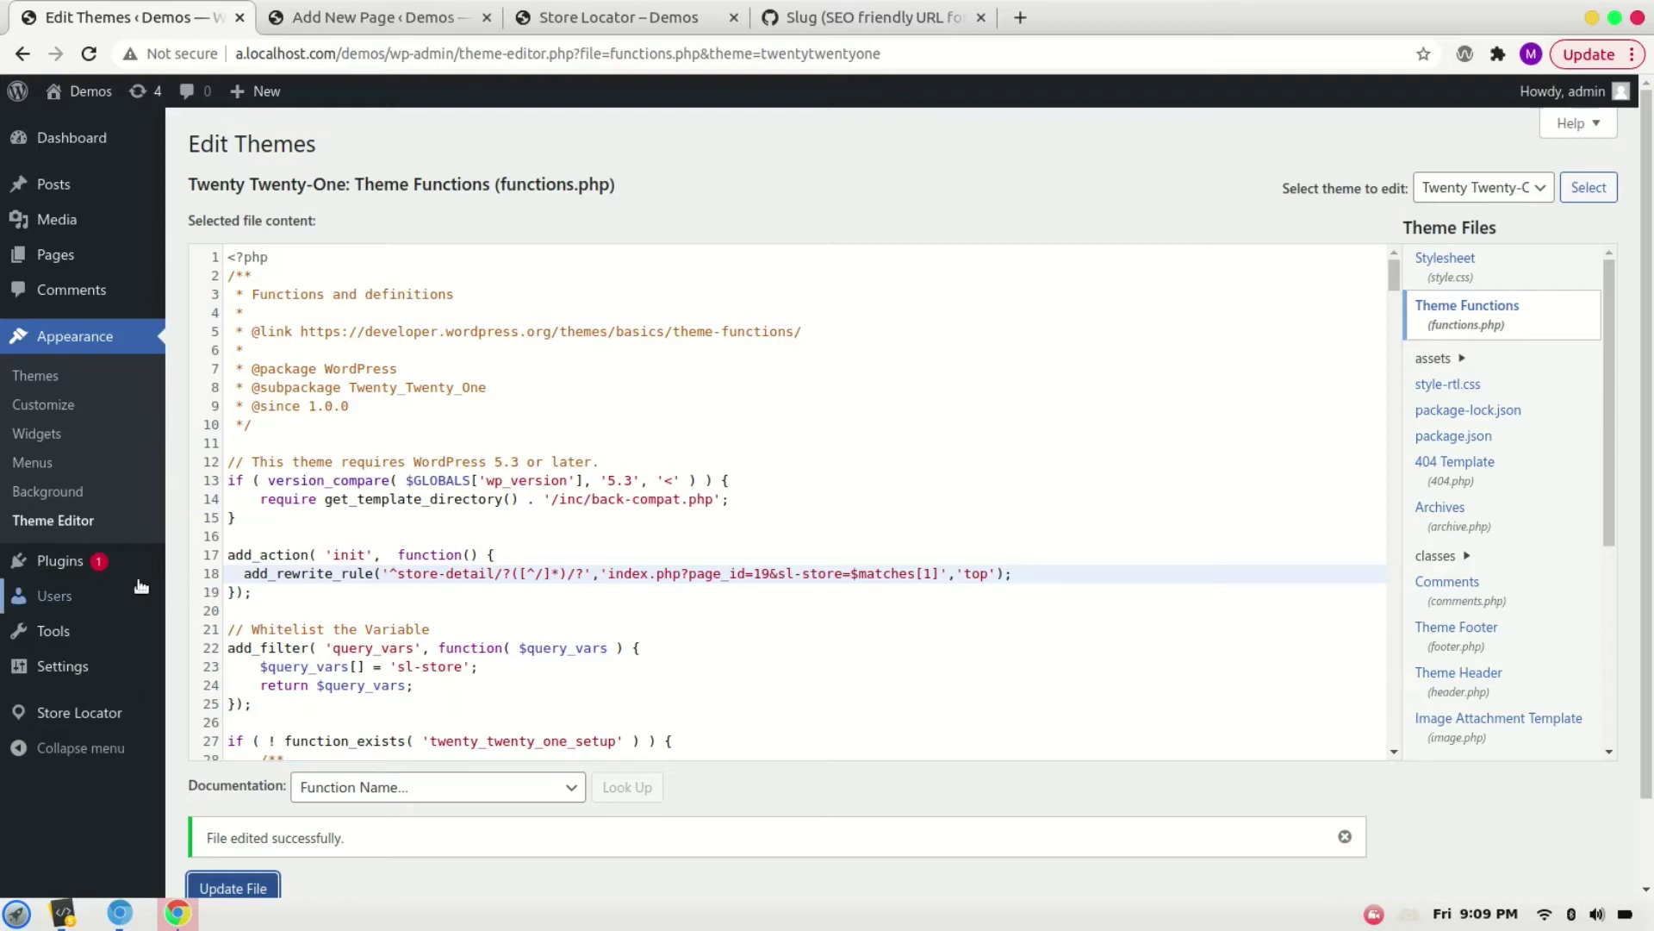
# Open Agile Store Locator's public/partials/template-frontend-0.php in a new Plugin Editor tab
pyautogui.moveTo(61, 561)
pyautogui.middleClick(249, 622)
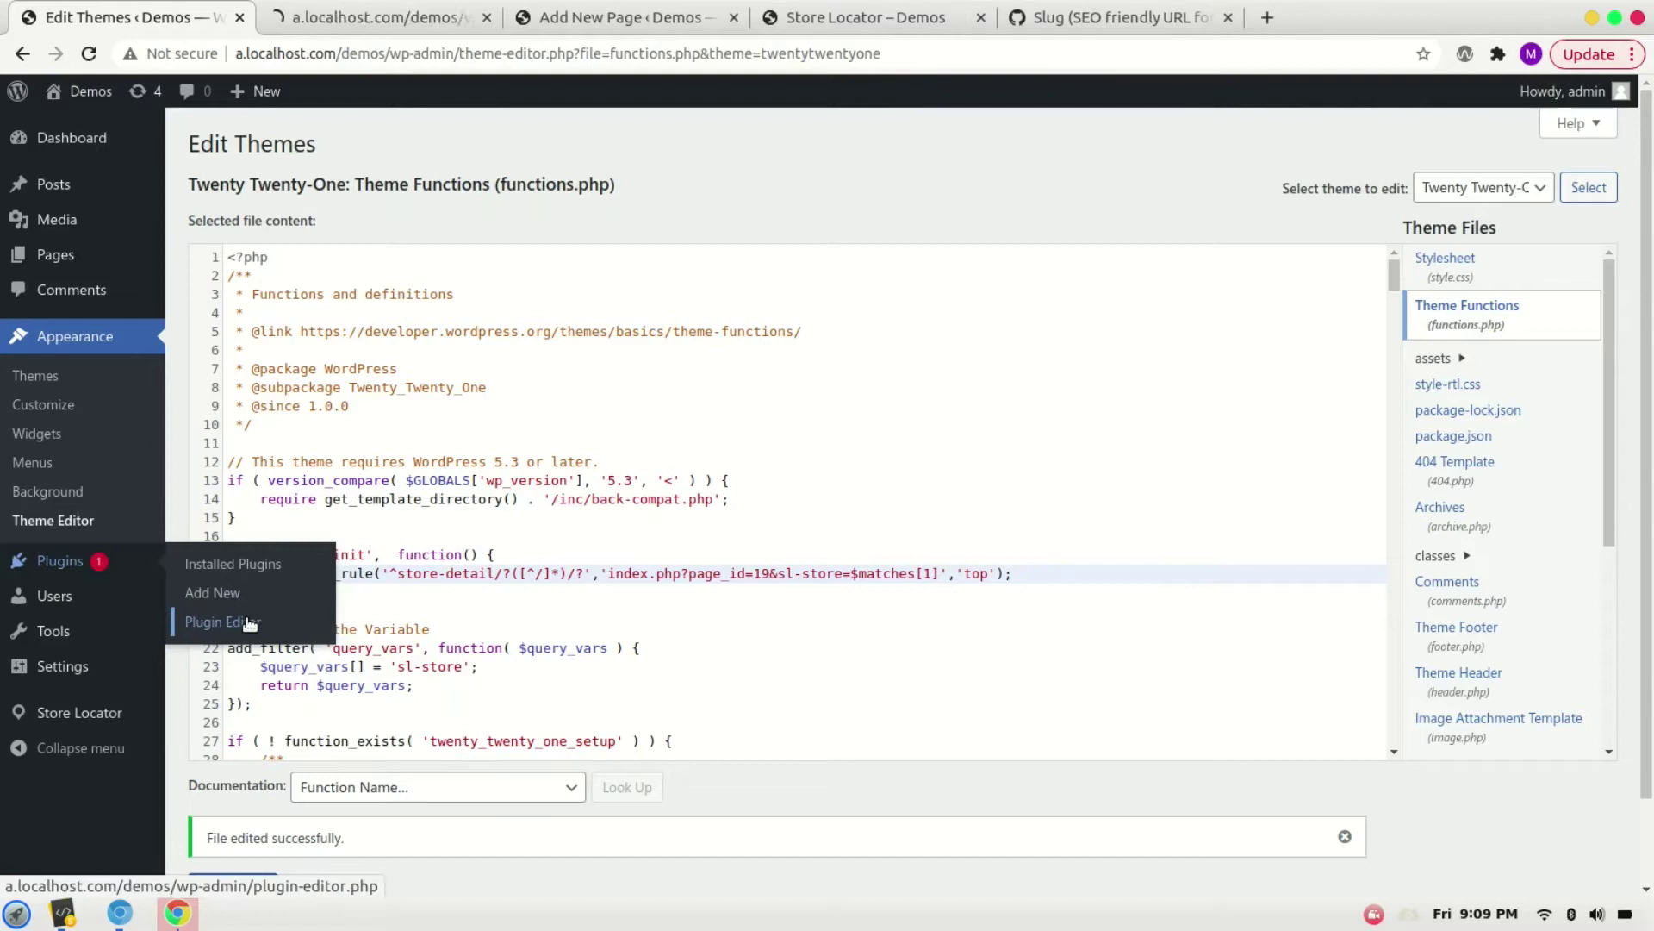
pyautogui.click(379, 18)
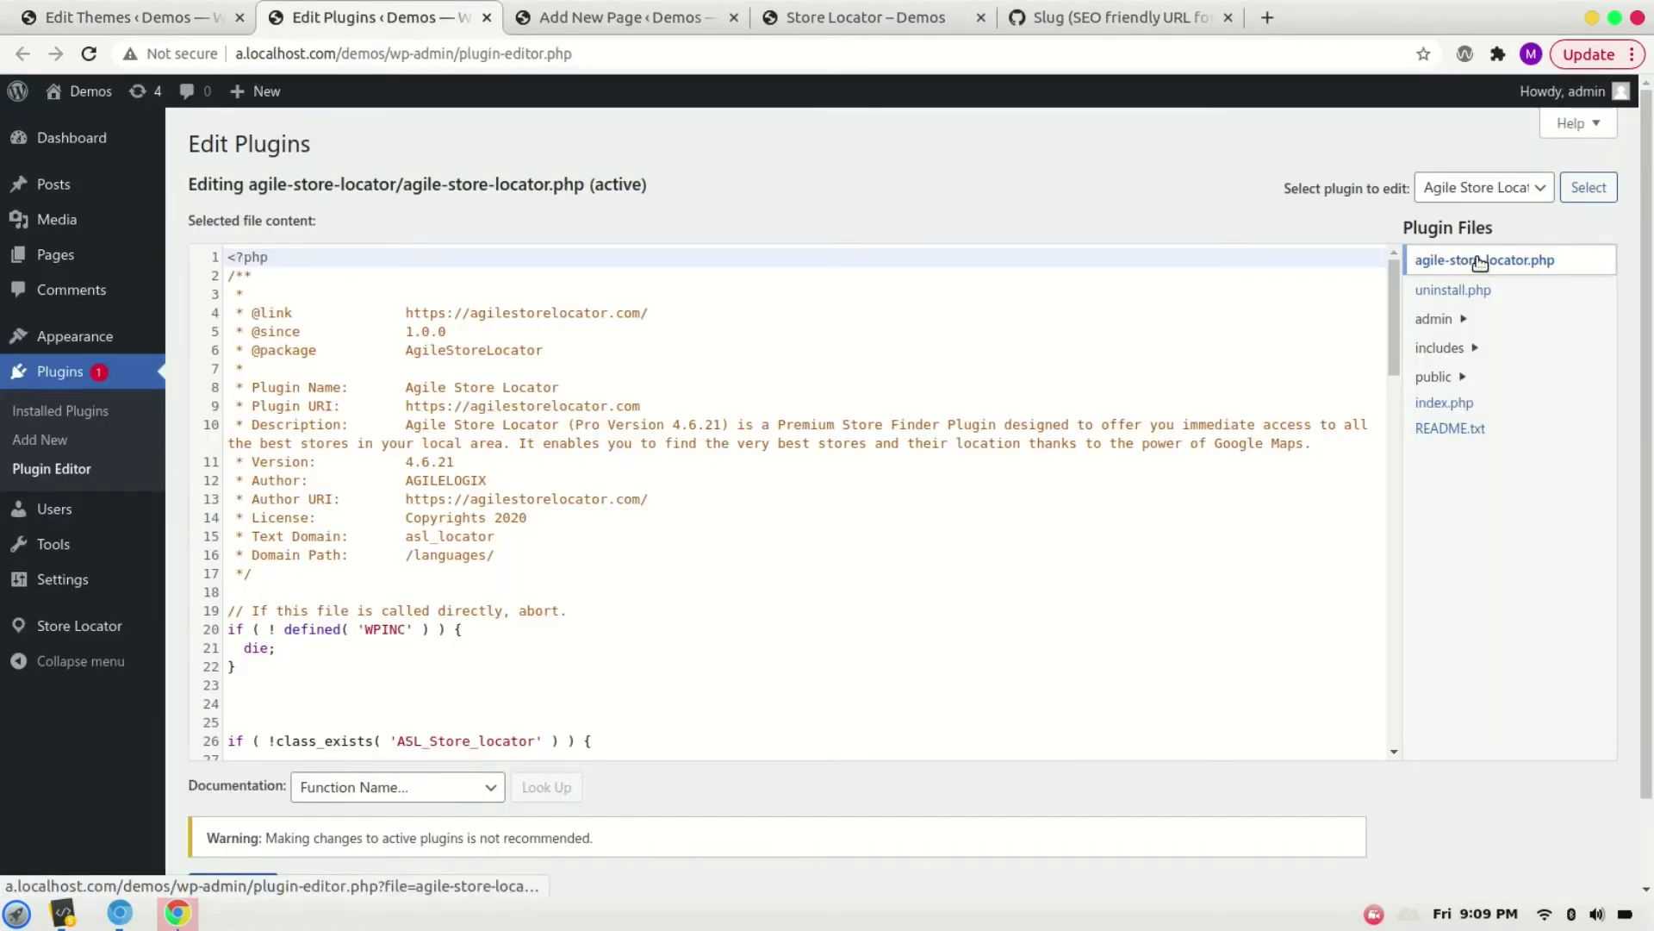
pyautogui.click(1464, 375)
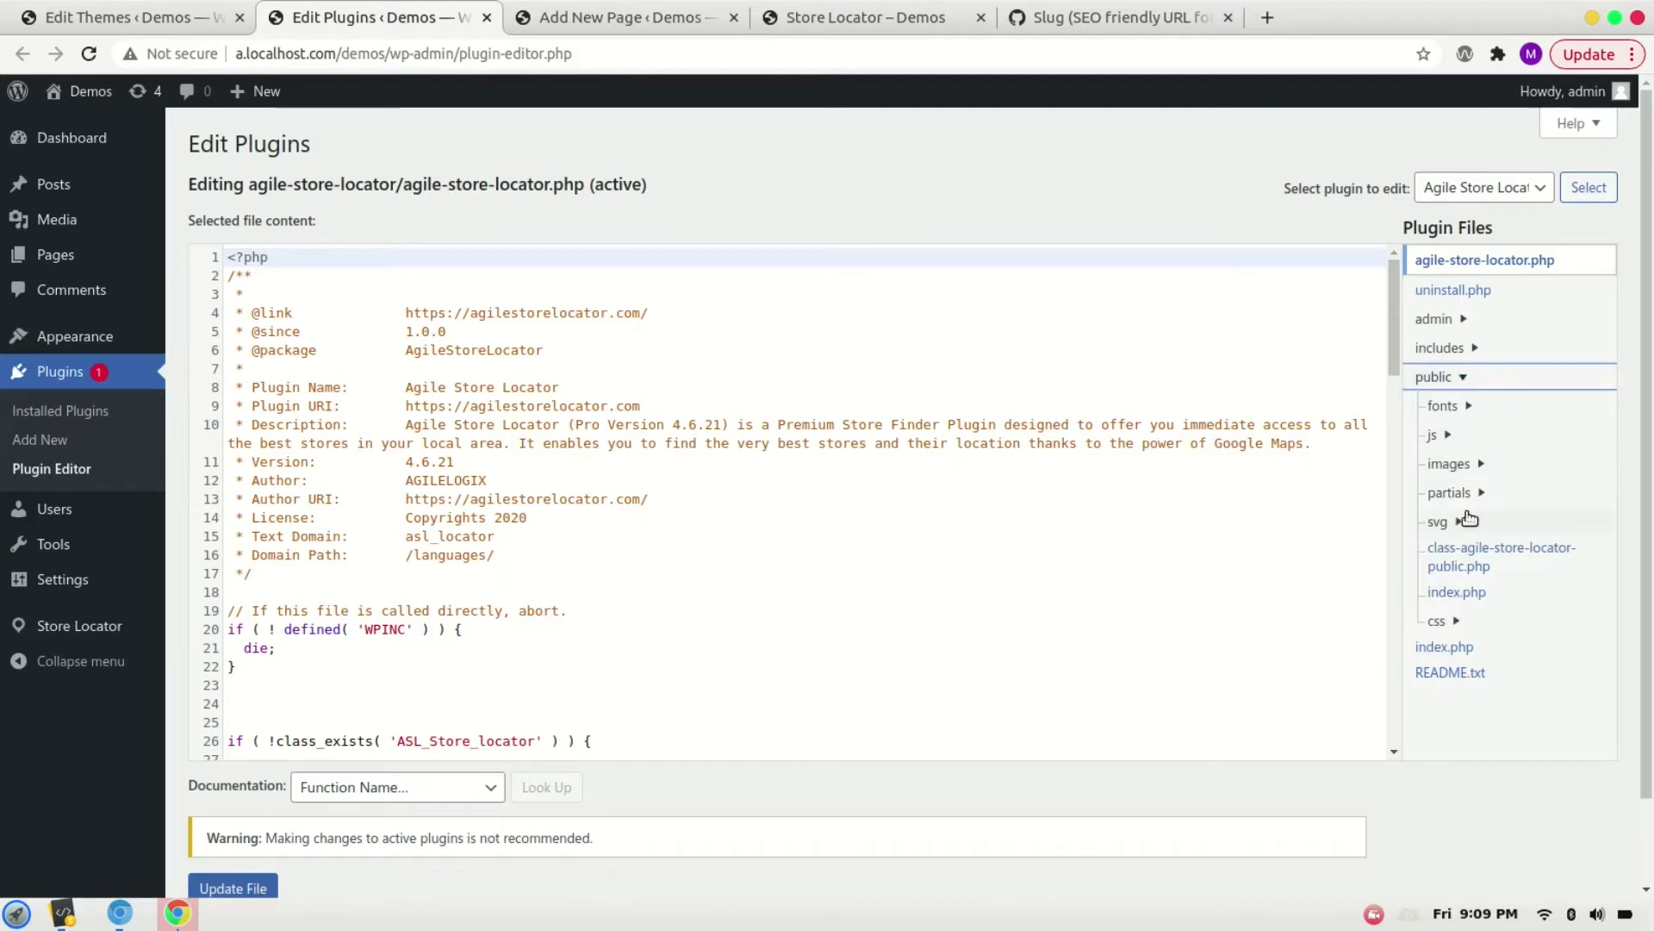
pyautogui.click(1475, 493)
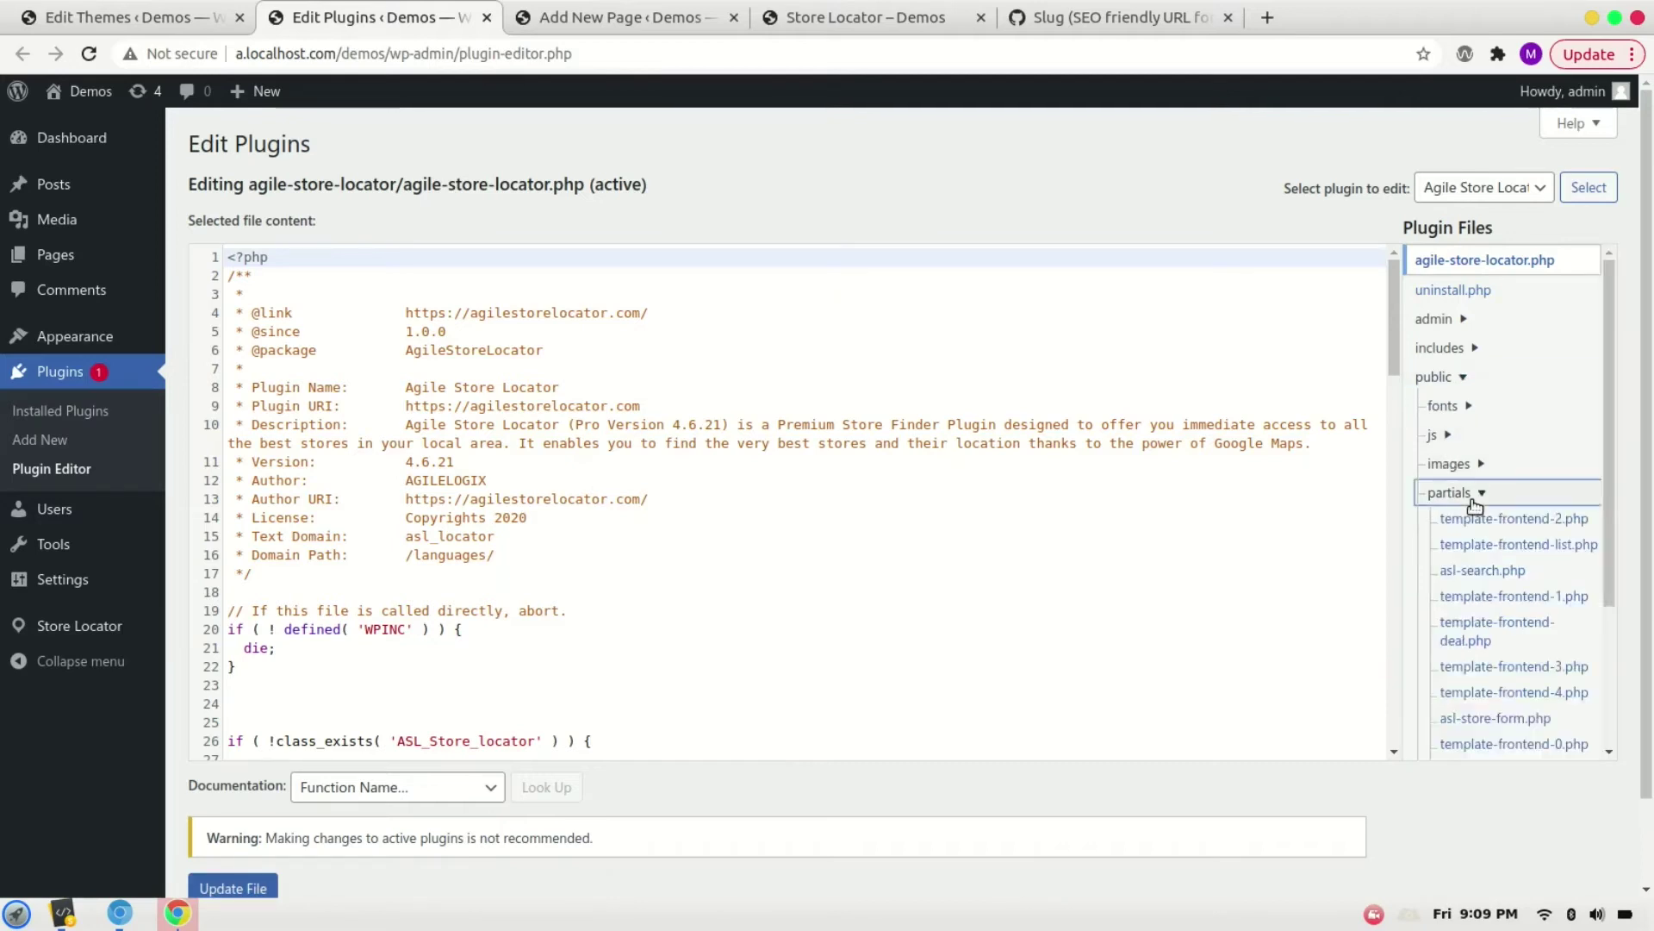
pyautogui.click(1512, 743)
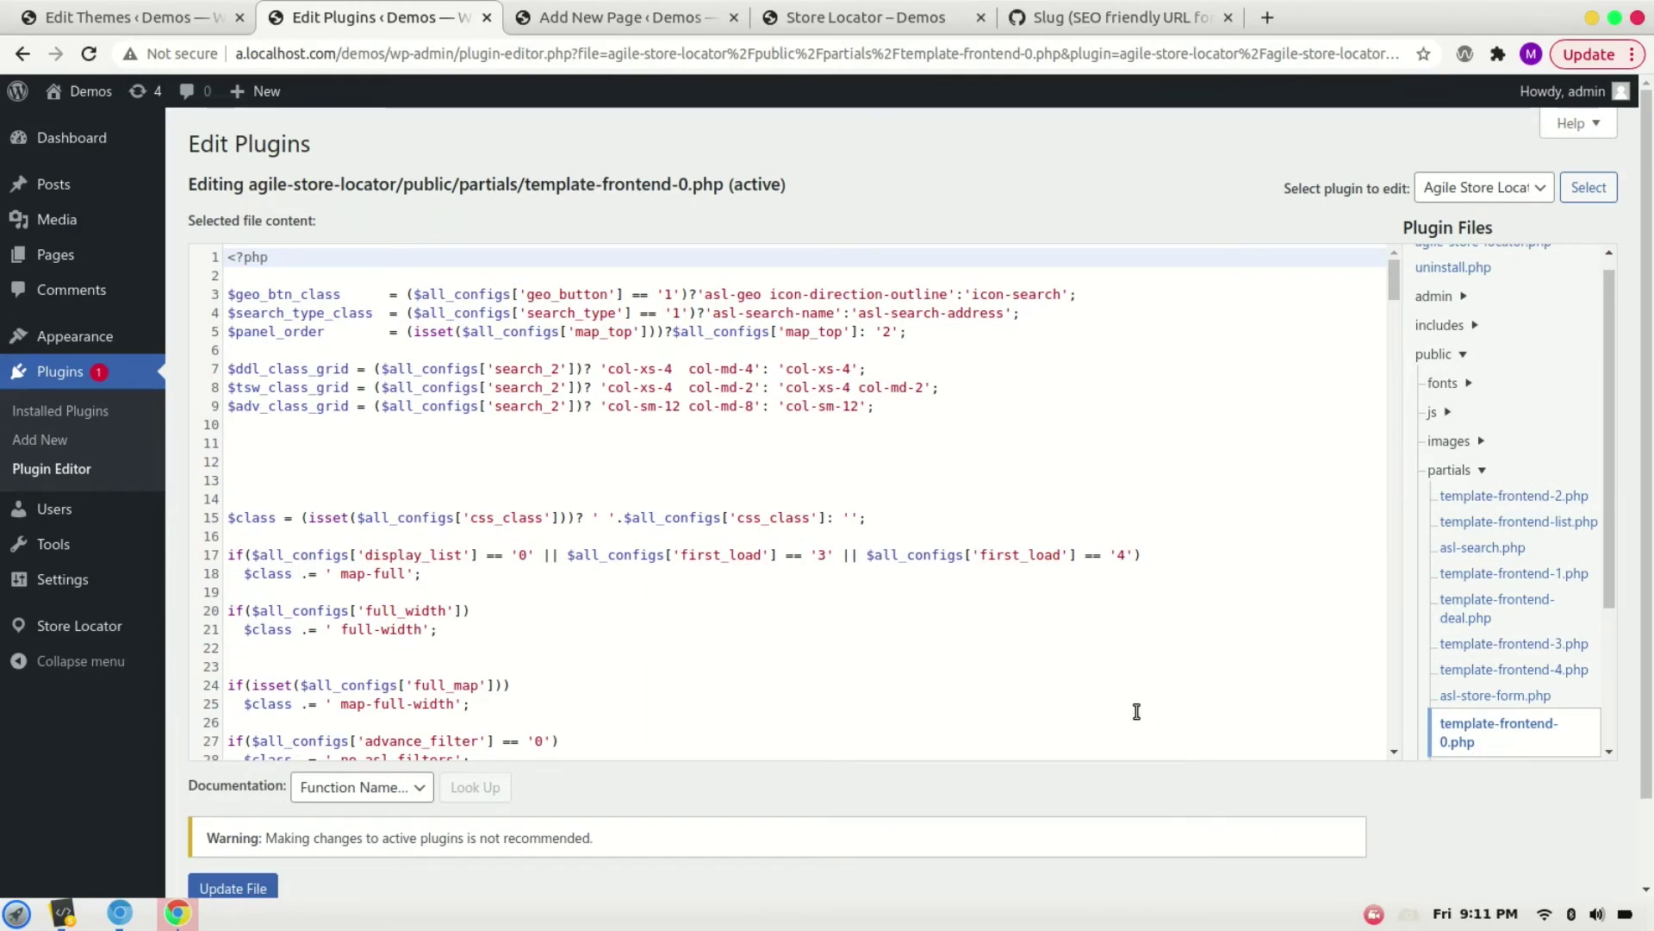
# Select the gist's Details link line pointing to /stores/{{:slug}}/
pyautogui.click(1077, 12)
pyautogui.scroll(-3, 664, 527)
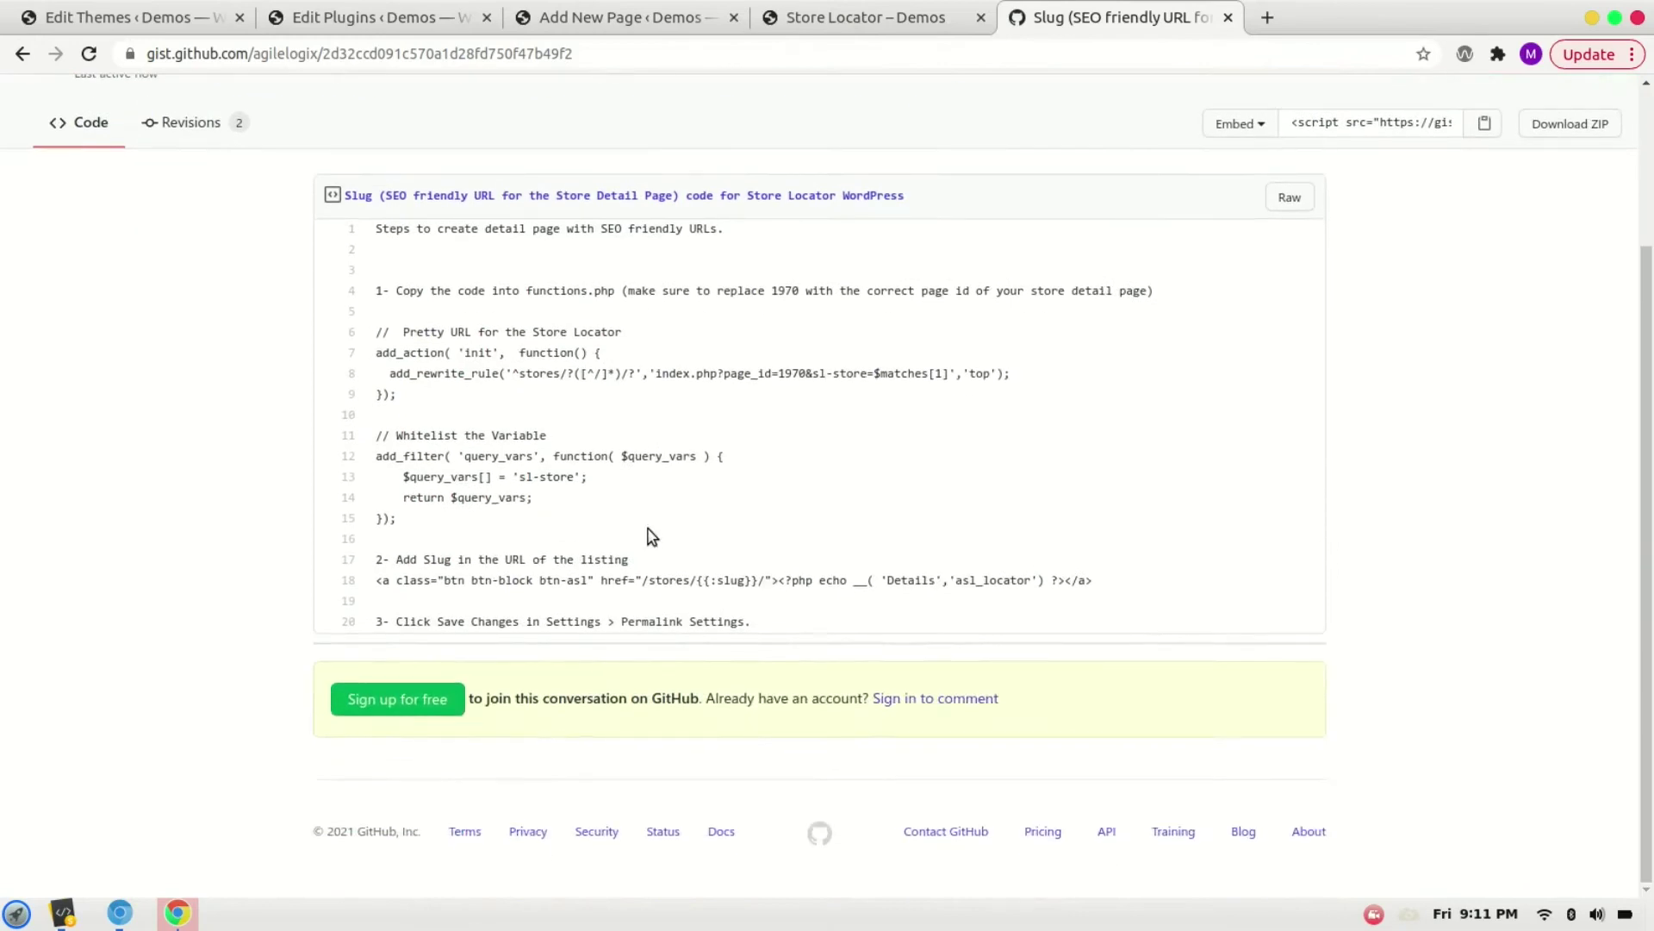
pyautogui.tripleClick(464, 580)
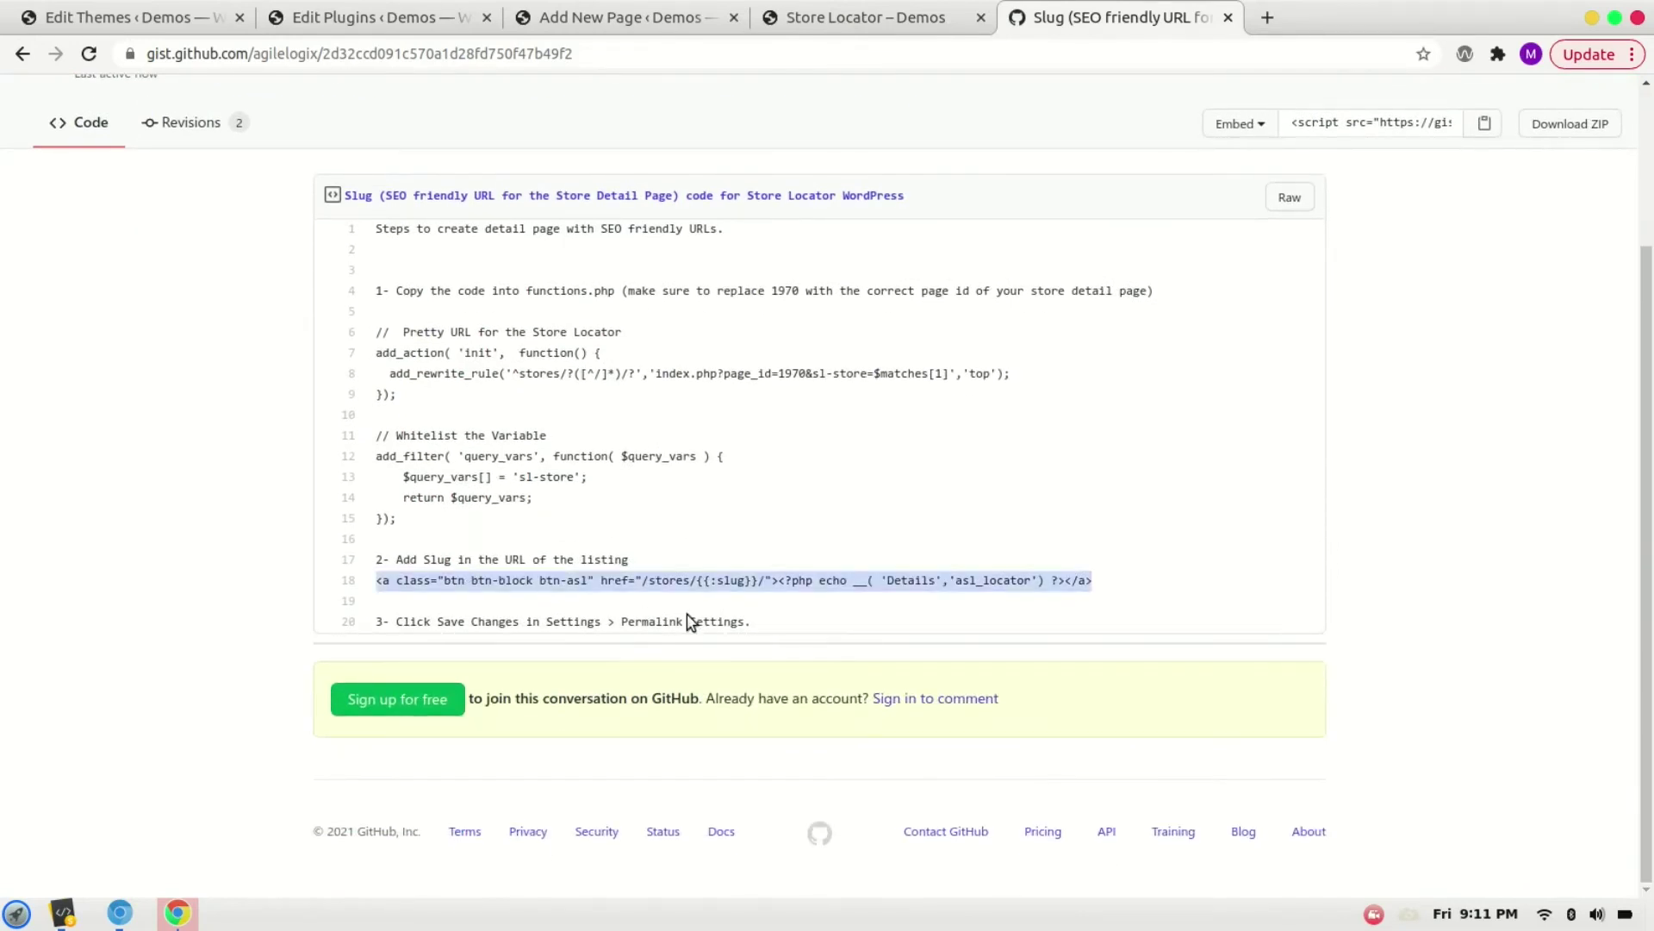
# Scroll template-frontend-0.php to the Directions and distance markup around lines 270–280
pyautogui.click(385, 16)
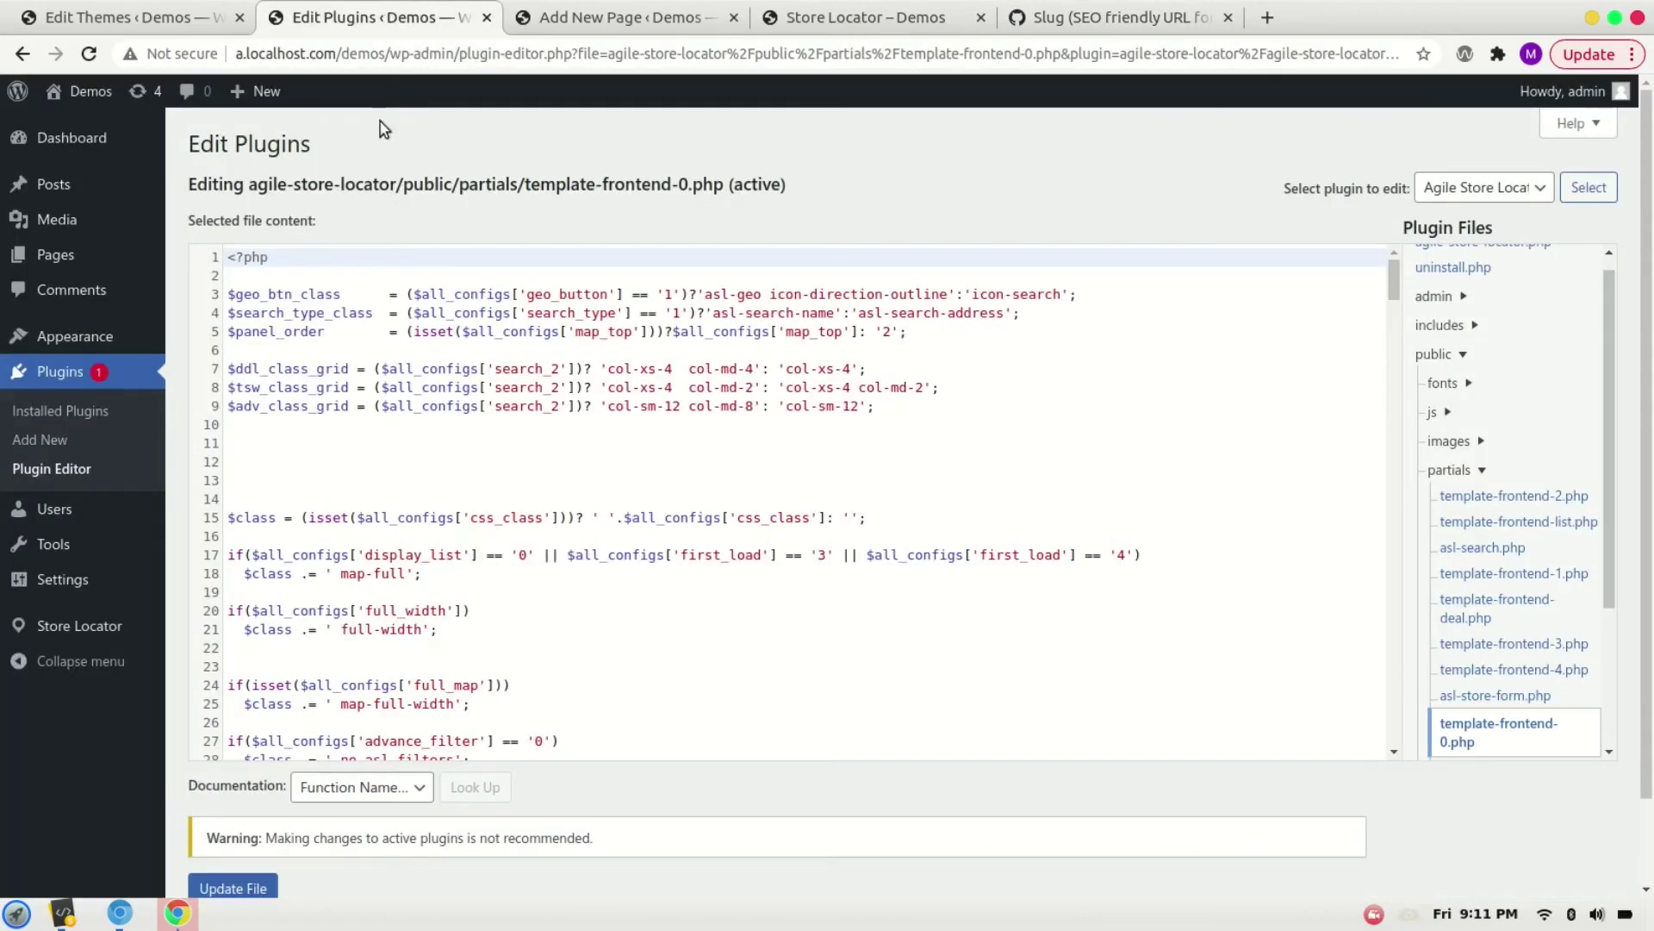
pyautogui.scroll(-15, 376, 378)
pyautogui.scroll(-14, 375, 378)
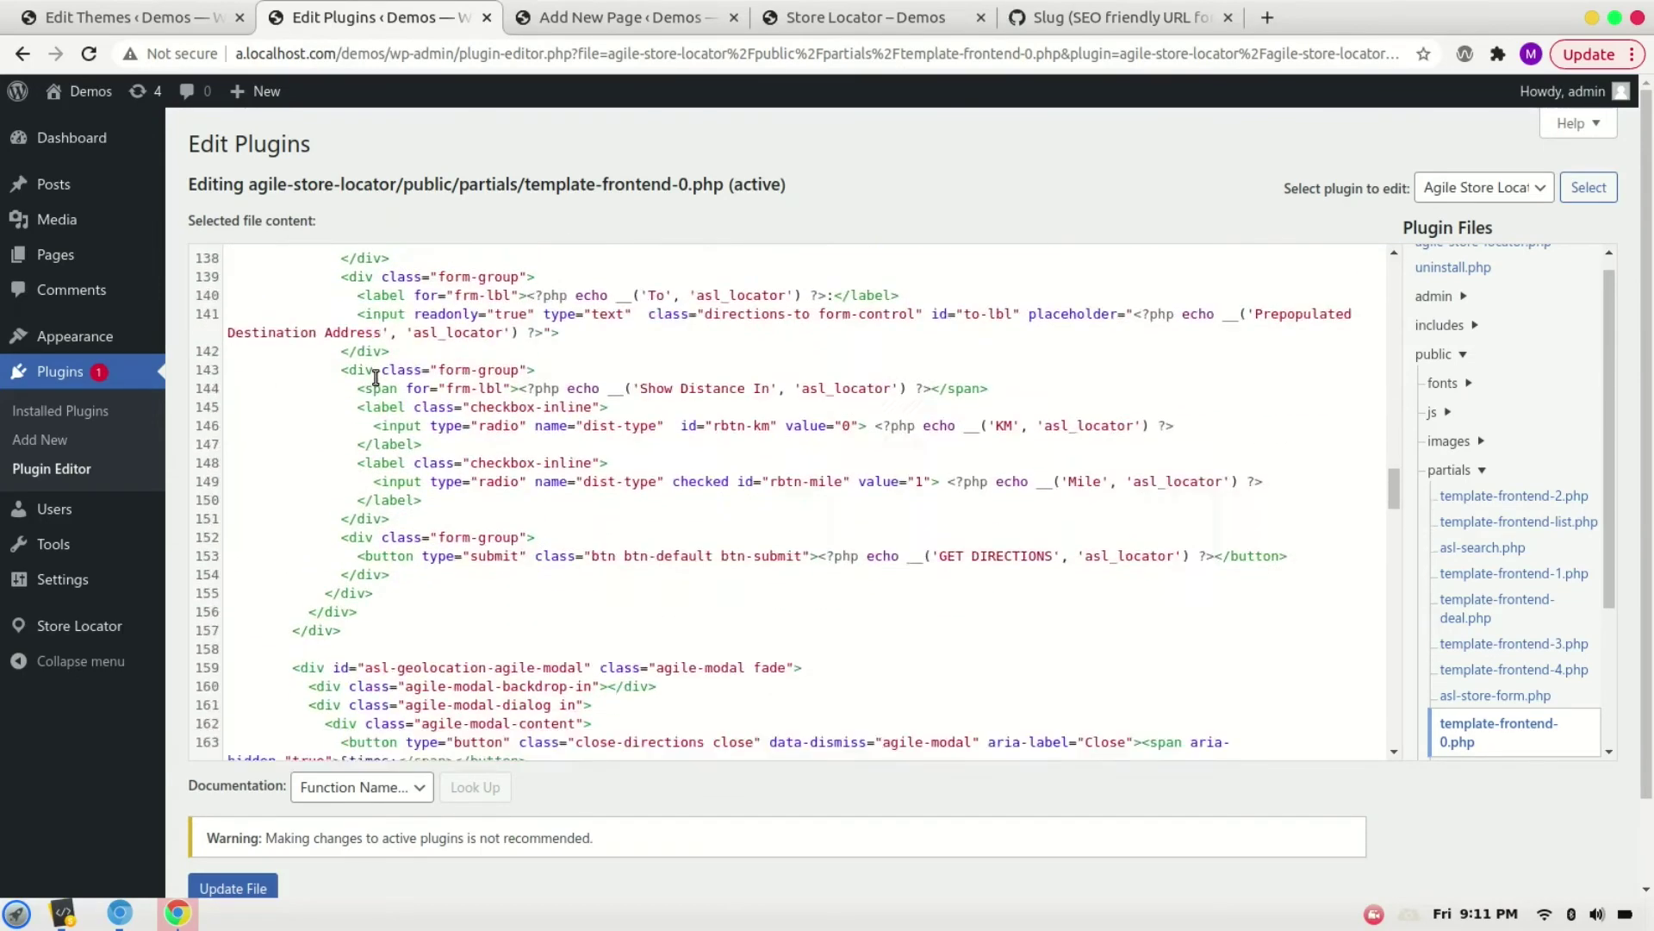
pyautogui.scroll(-11, 376, 377)
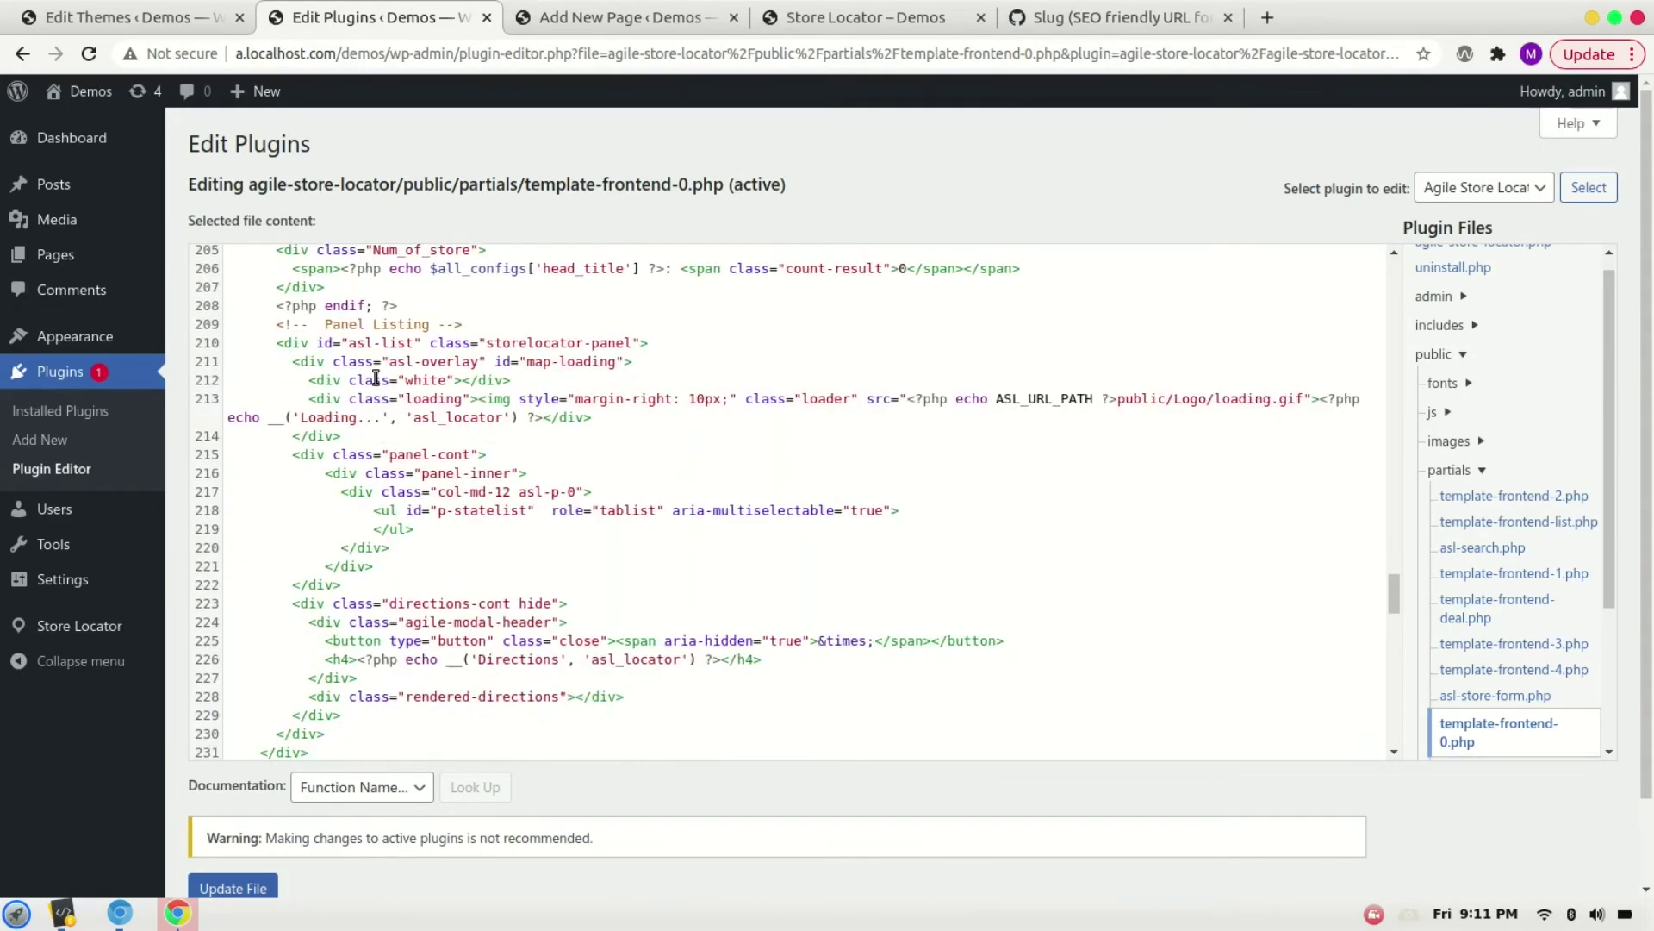
pyautogui.scroll(2, 375, 377)
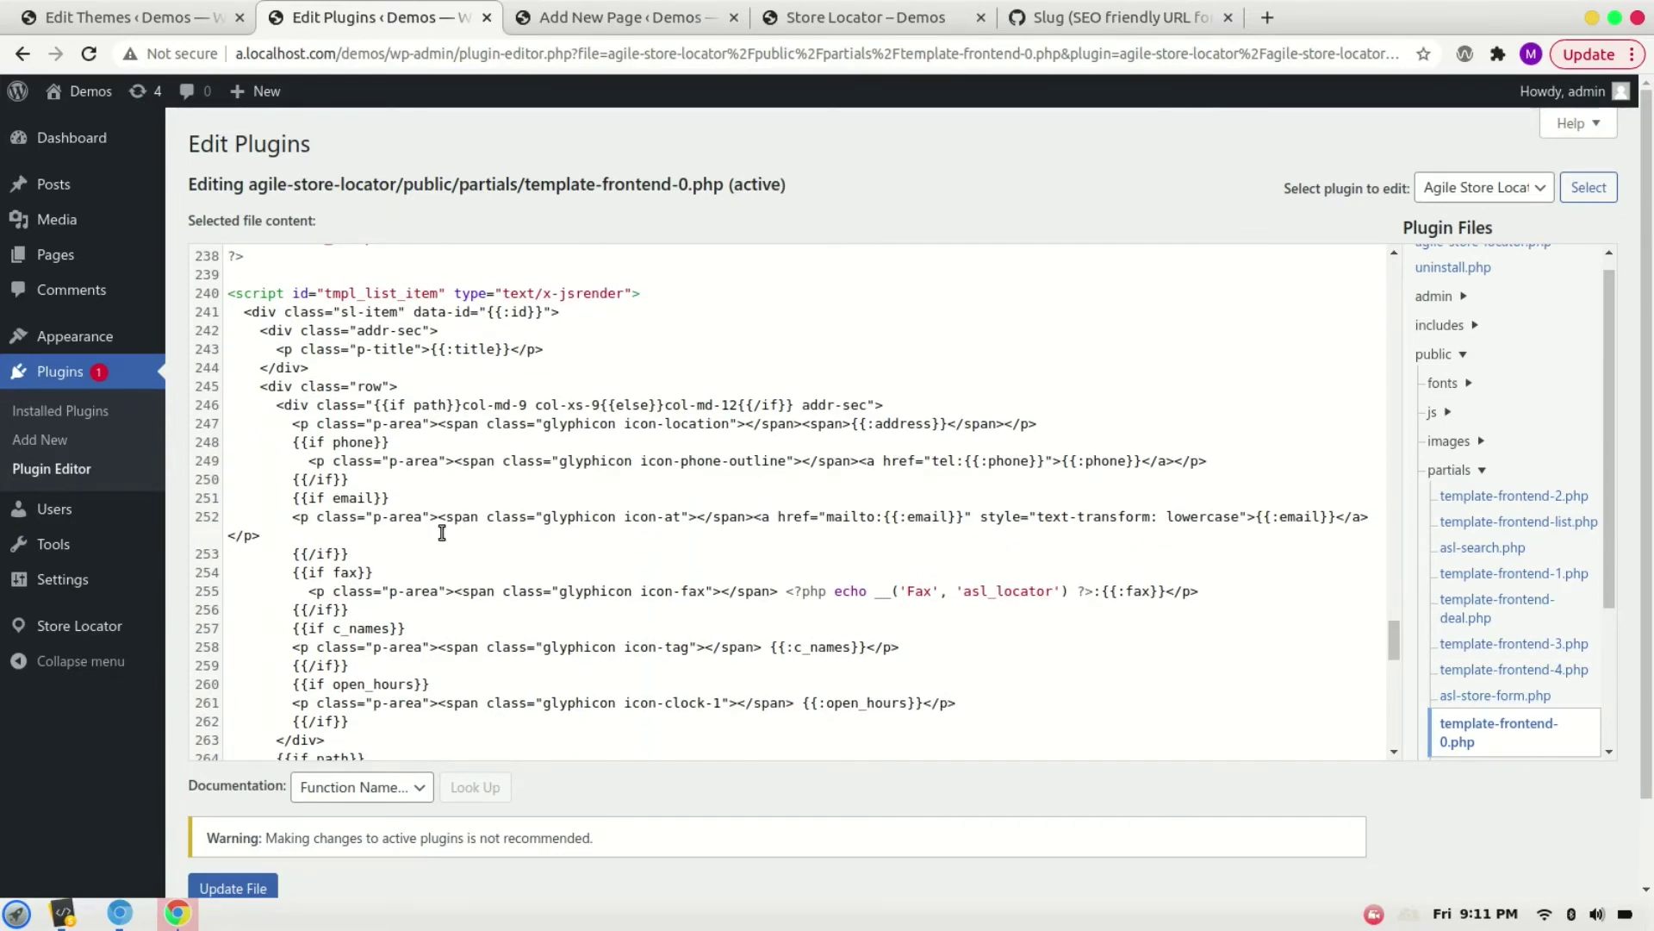
pyautogui.scroll(-7, 442, 533)
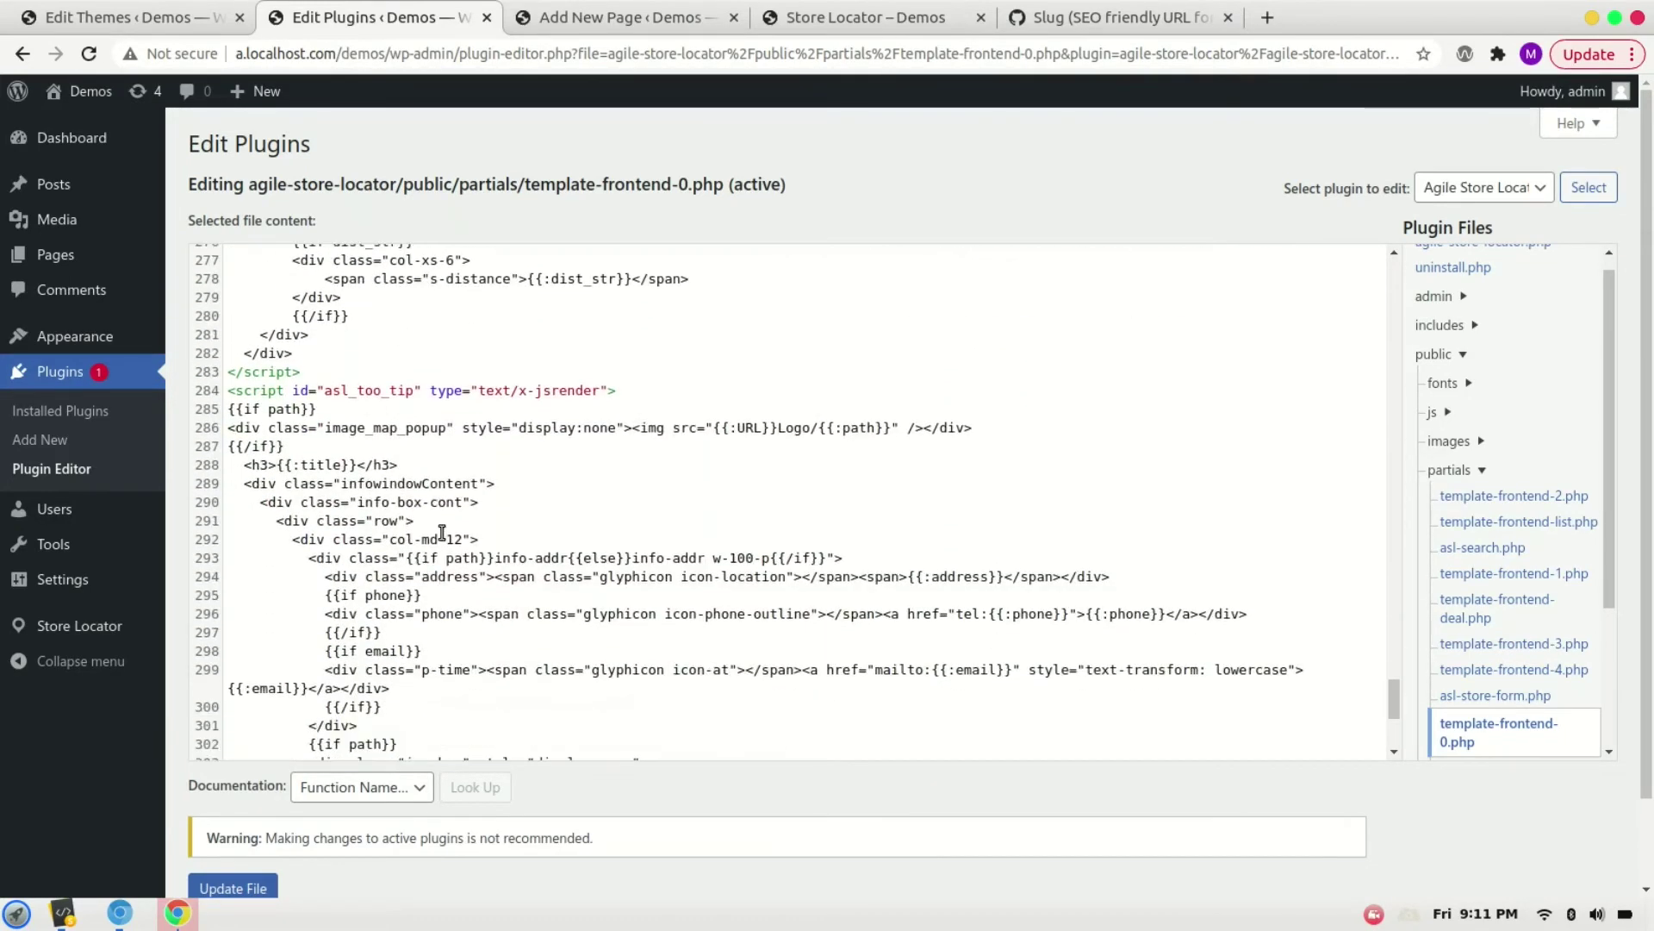
pyautogui.scroll(2, 442, 532)
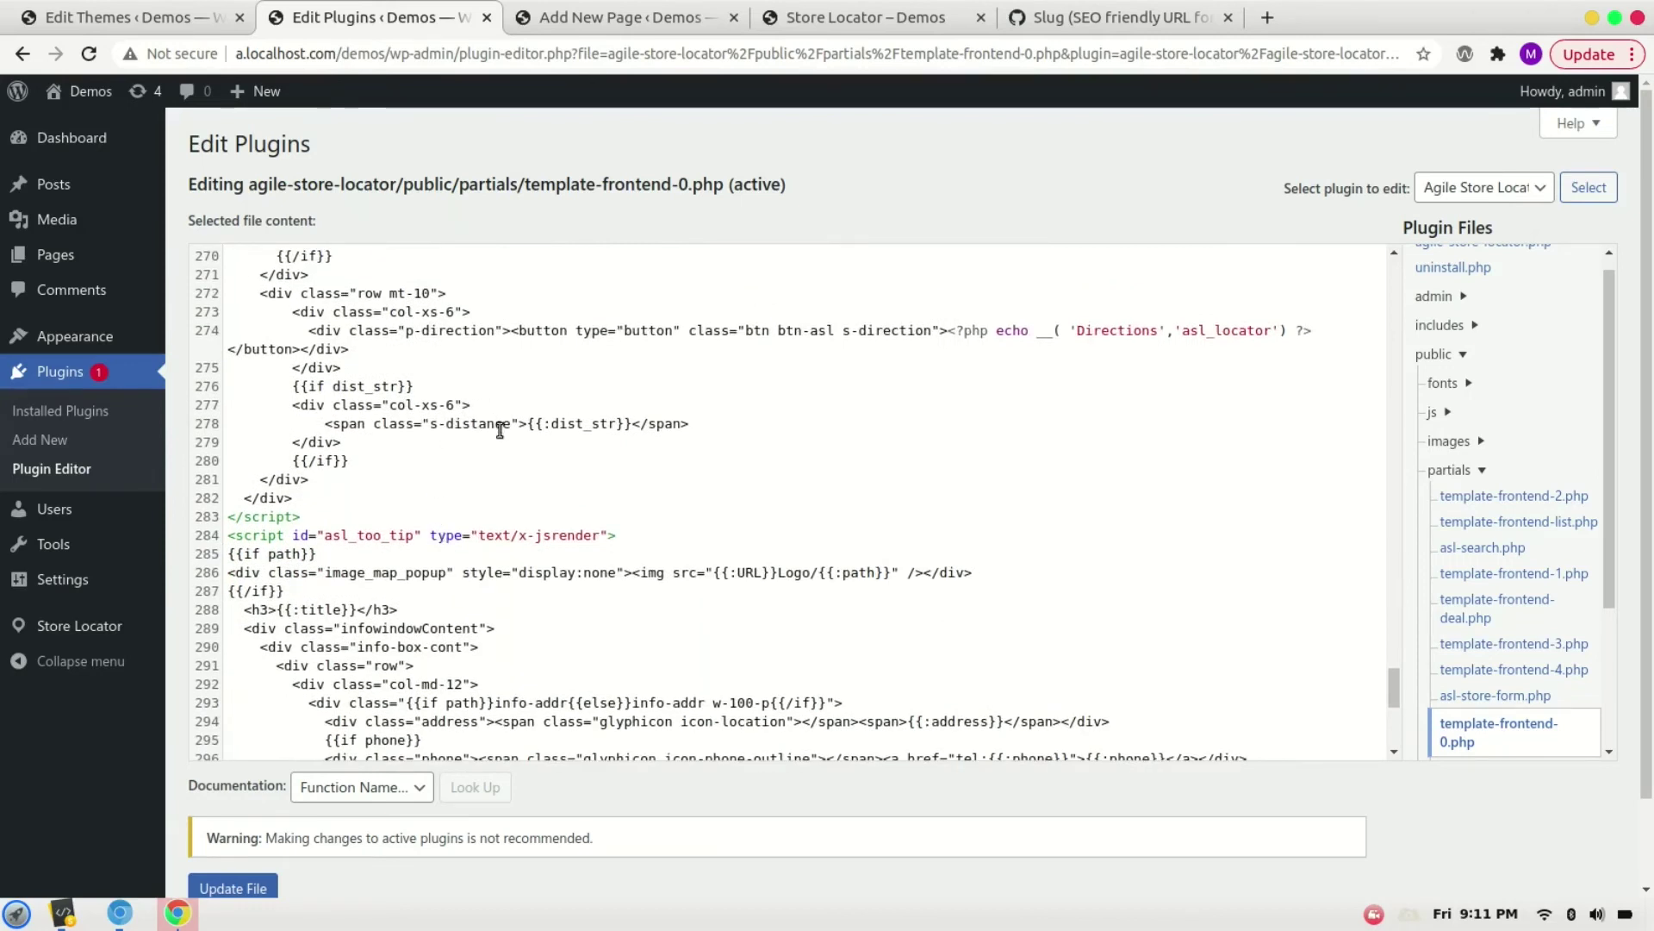
# Delete the dist_str distance span along with its {{if}} and {{/if}} lines
pyautogui.click(515, 429)
pyautogui.press('End')
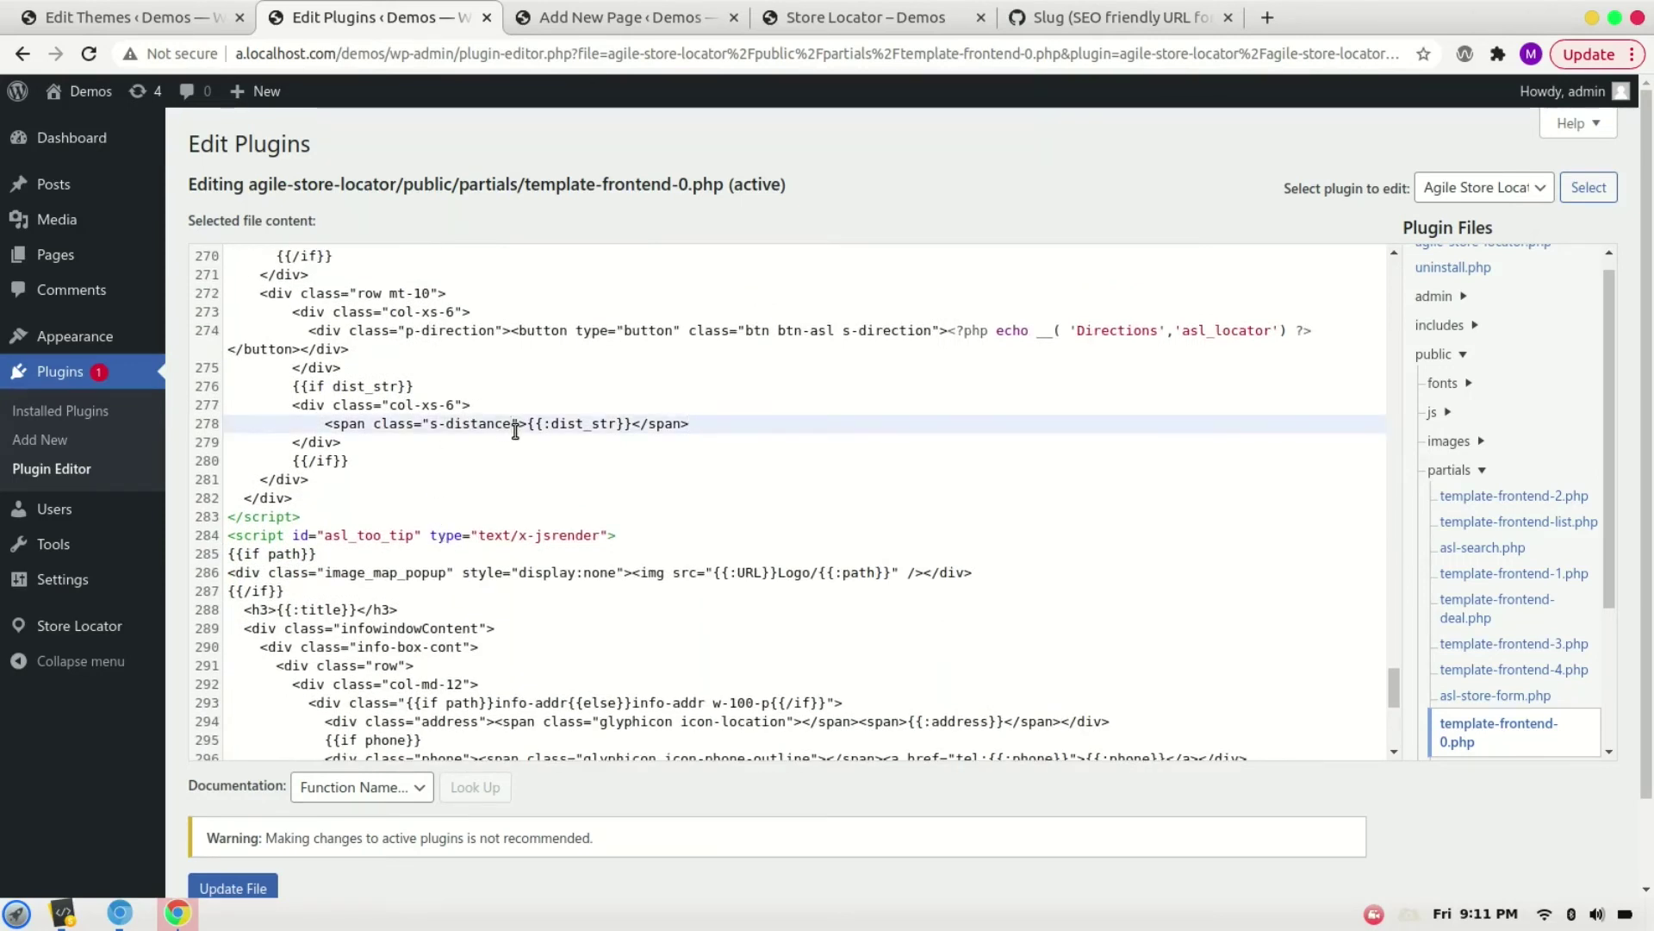
pyautogui.hotkey('shift', 'Home')
pyautogui.press('BackSpace')
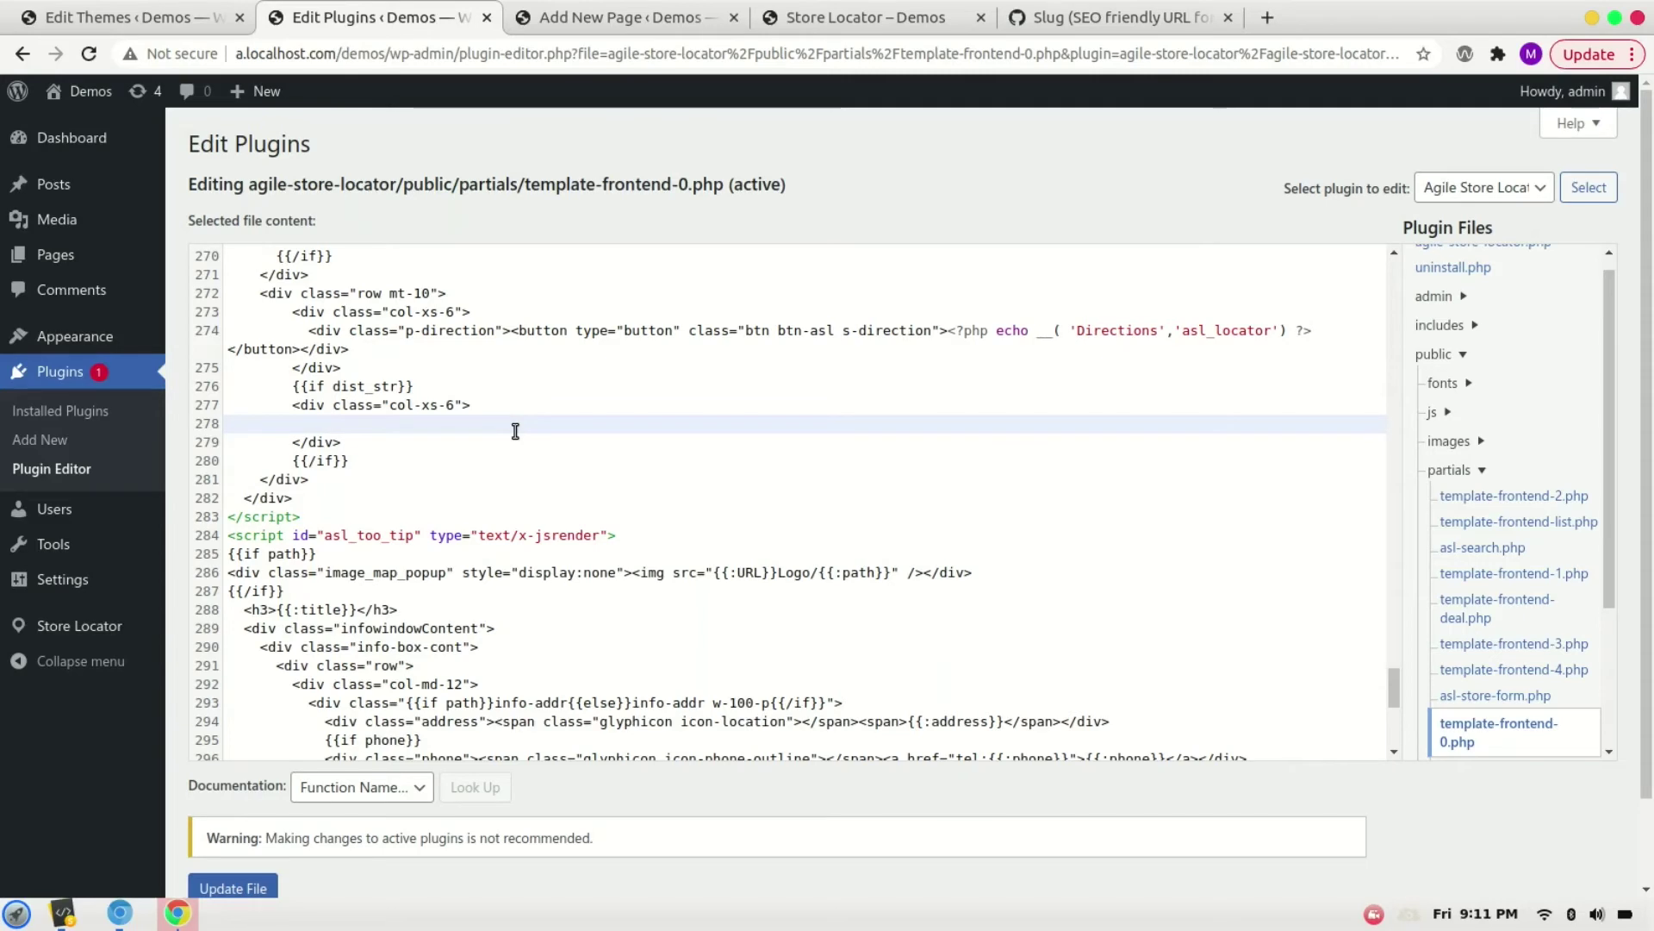
pyautogui.press('Up')
pyautogui.press('Up')
pyautogui.press('End')
pyautogui.hotkey('shift', 'Home')
pyautogui.press('BackSpace')
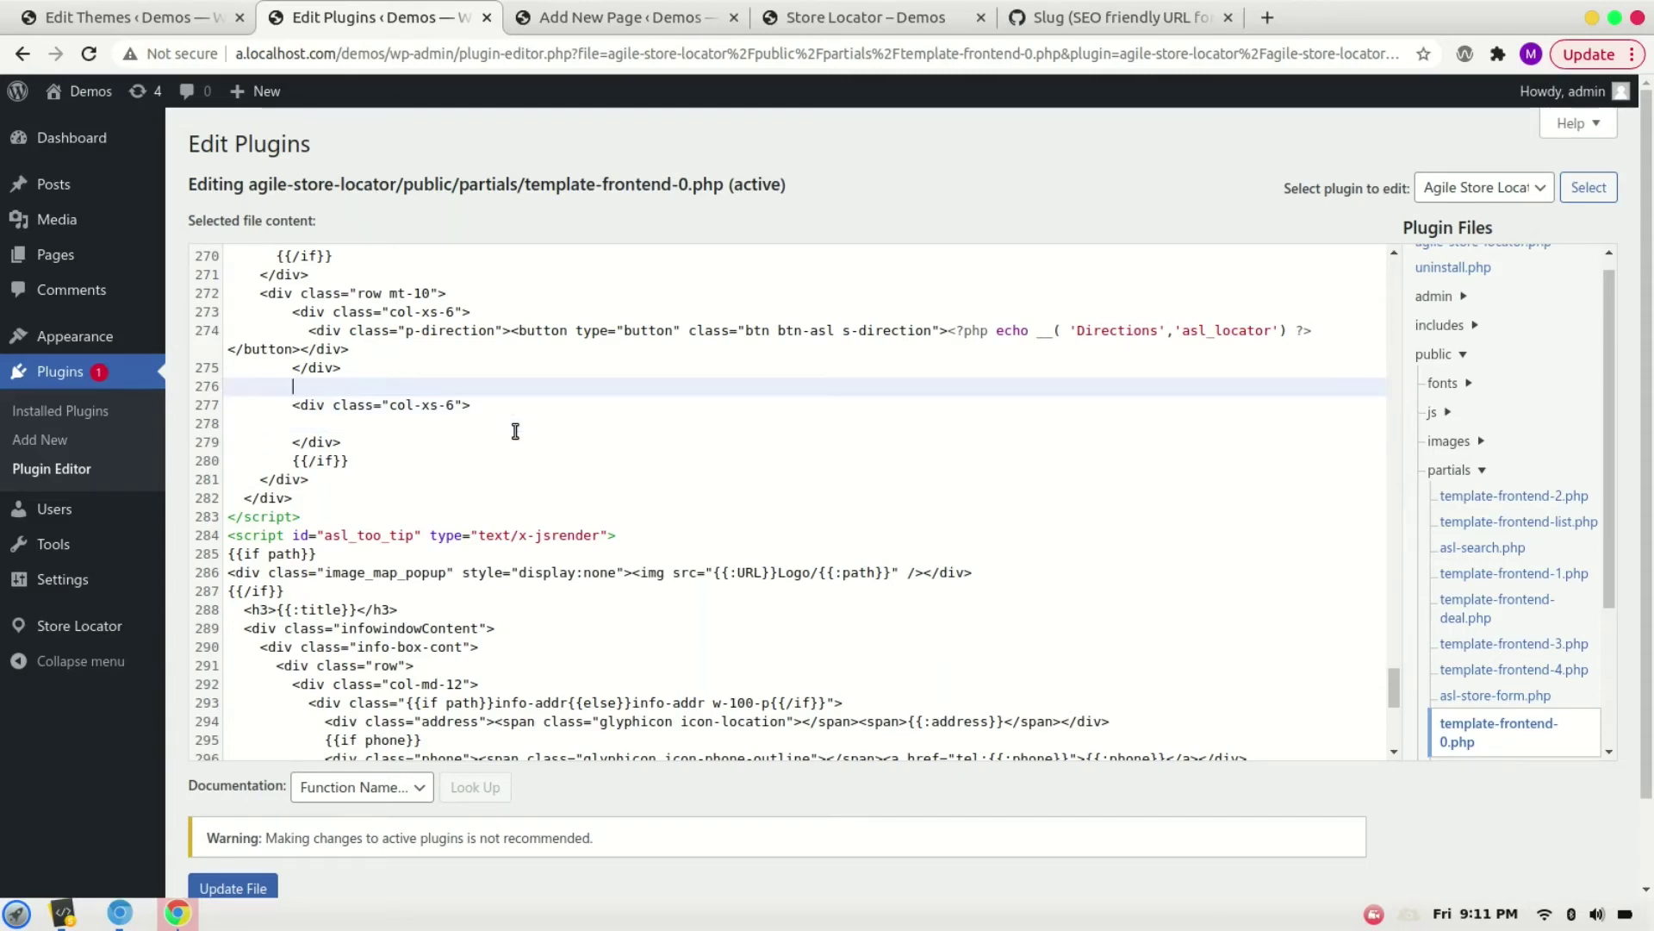
pyautogui.hotkey('shift', 'Home')
pyautogui.press('BackSpace')
pyautogui.press('BackSpace')
pyautogui.press('Down')
pyautogui.press('Down')
pyautogui.press('Down')
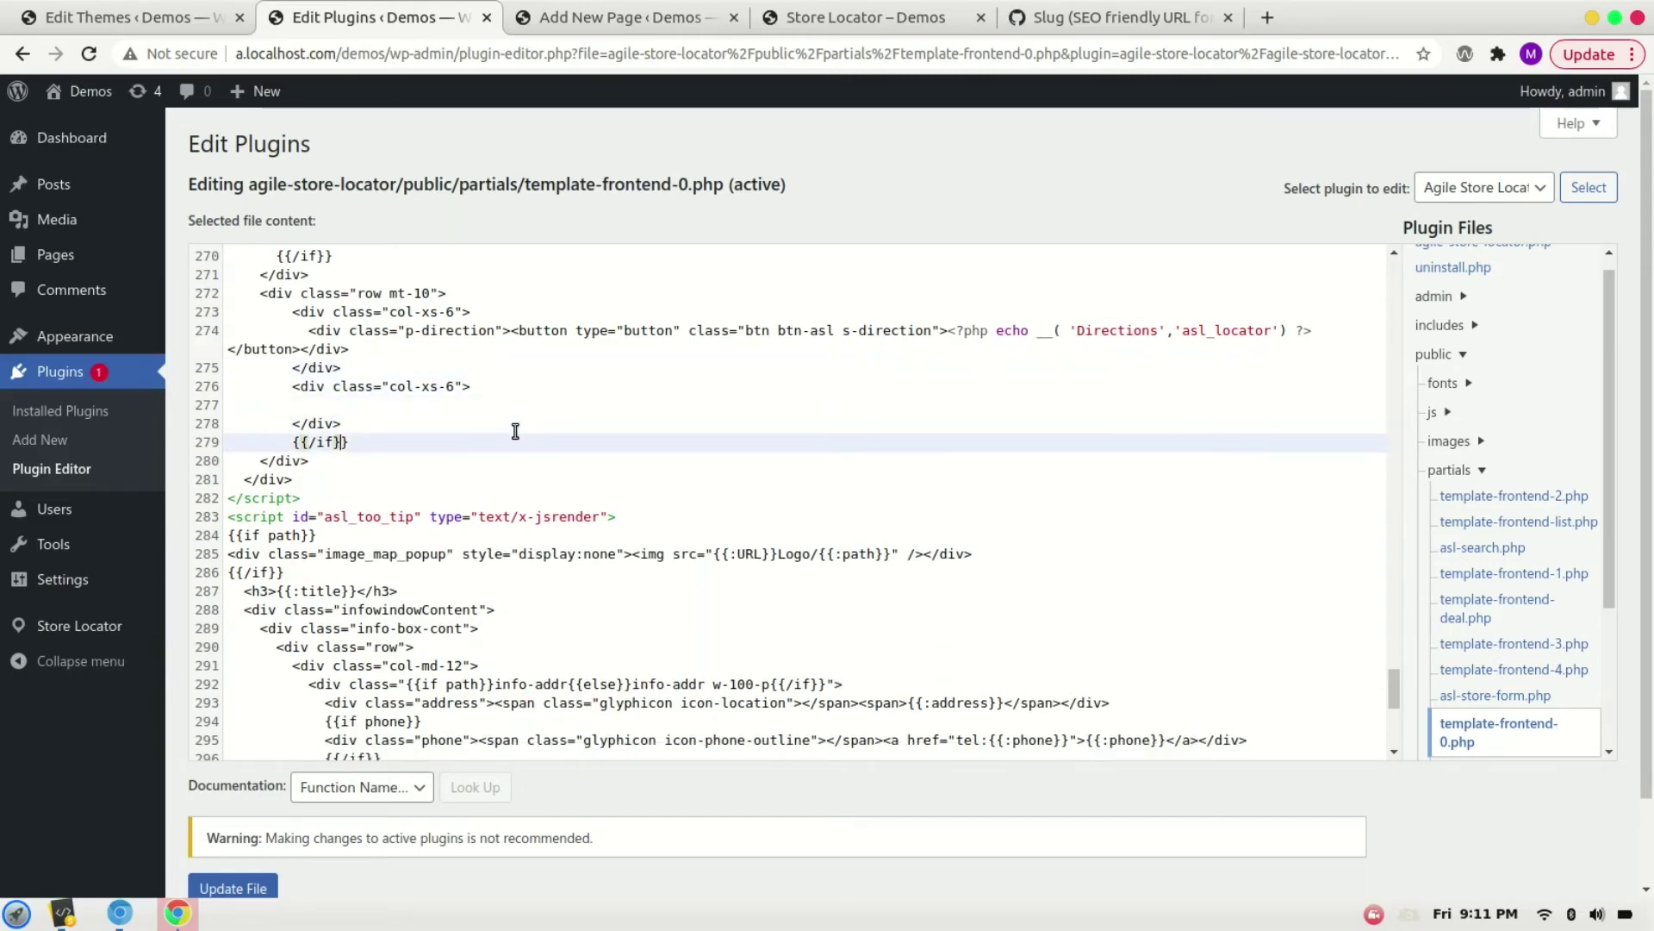
pyautogui.press('End')
pyautogui.hotkey('shift', 'Home')
pyautogui.press('BackSpace')
pyautogui.press('BackSpace')
# Paste the Details link to /stores/{{:slug}}/ in its place and select 'stores'
pyautogui.press('Up')
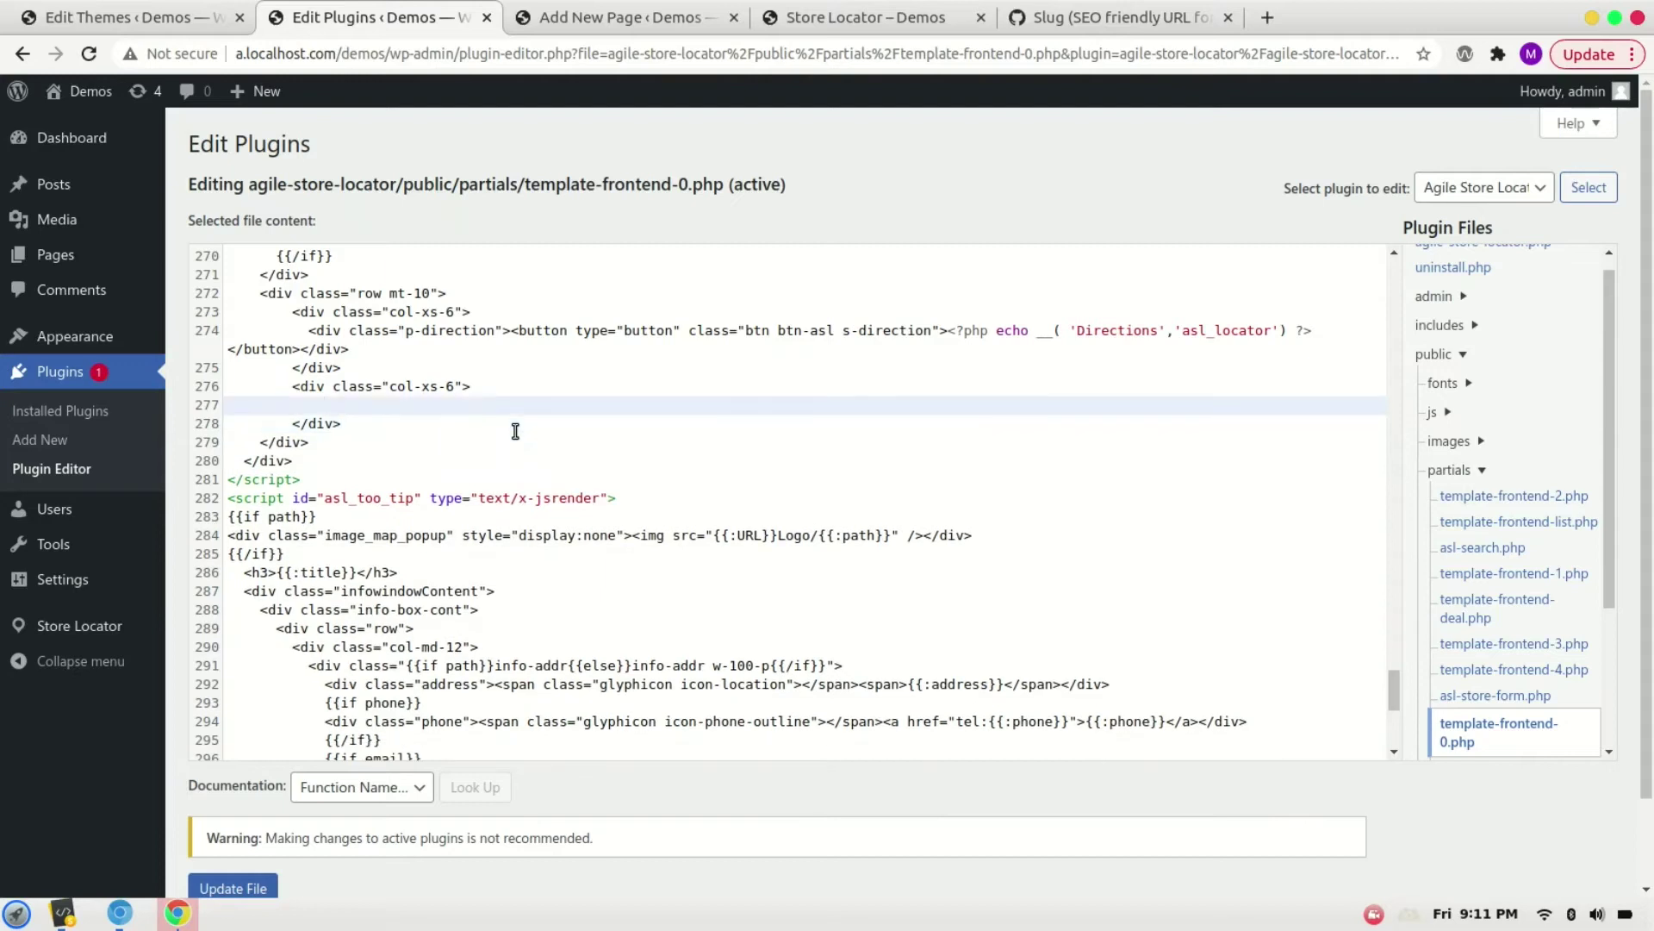
pyautogui.write('<a class="btn btn-block btn-asl" href="/stores/{{:slug}}/"><?php echo __( \'Details\',\'asl_locator\') ?></a>')
pyautogui.press('BackSpace')
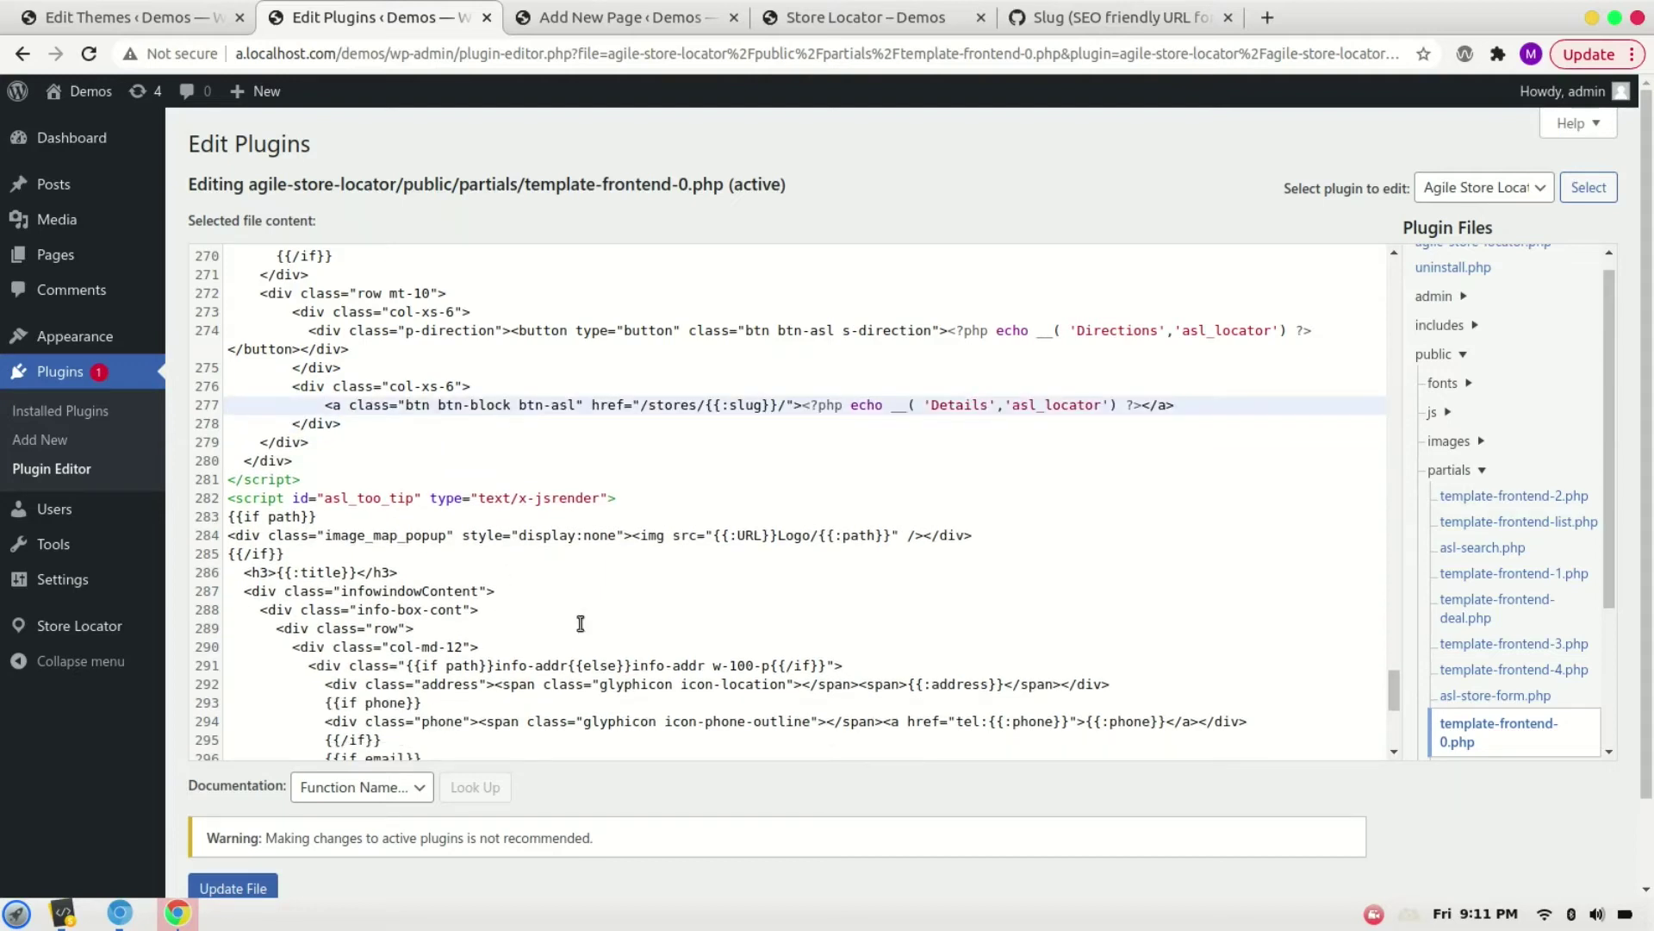
pyautogui.doubleClick(659, 405)
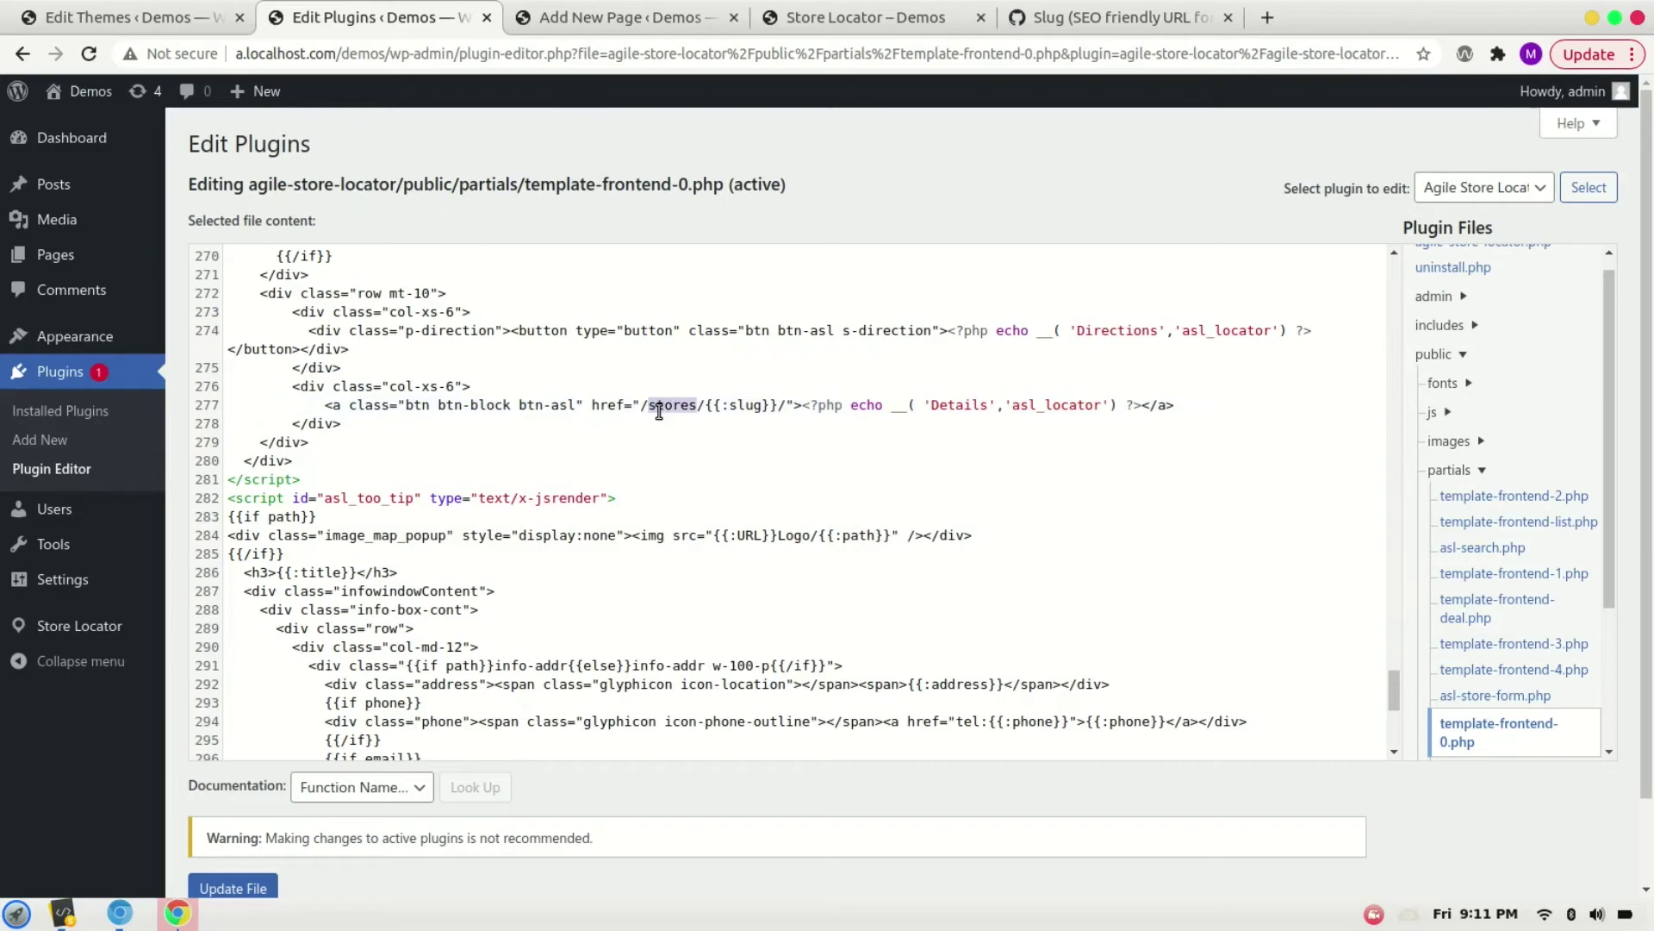
# Replace 'stores' with the 'store-detail' slug in the Details link and save the template
pyautogui.click(622, 17)
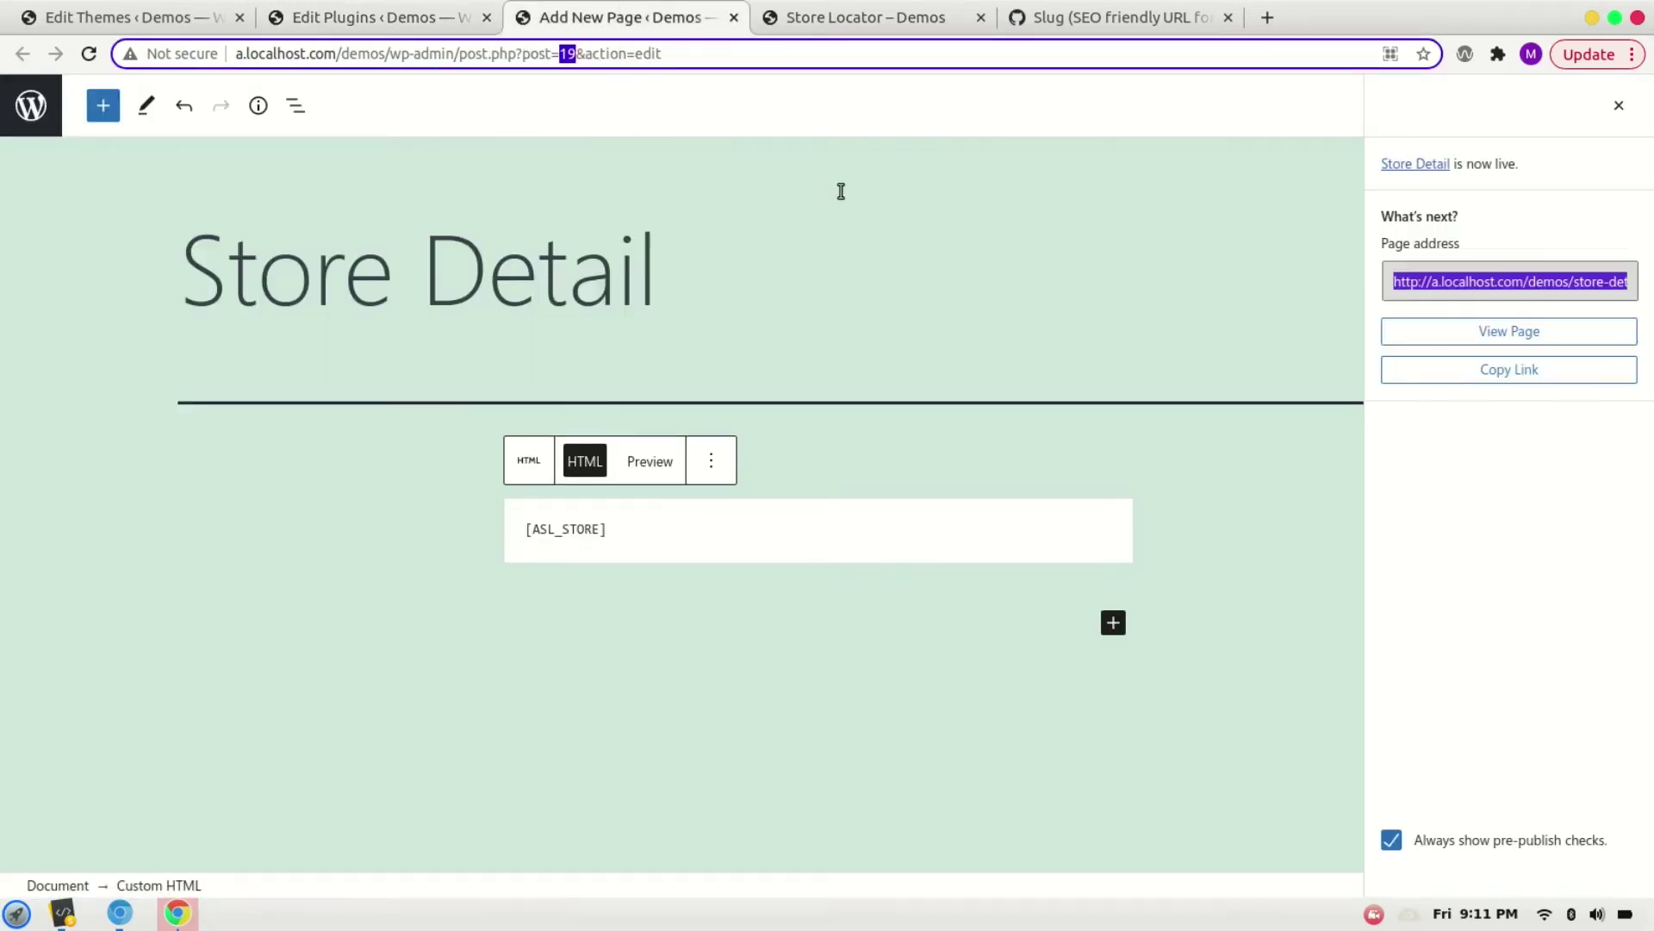
pyautogui.moveTo(1570, 282); pyautogui.dragTo(1622, 284)
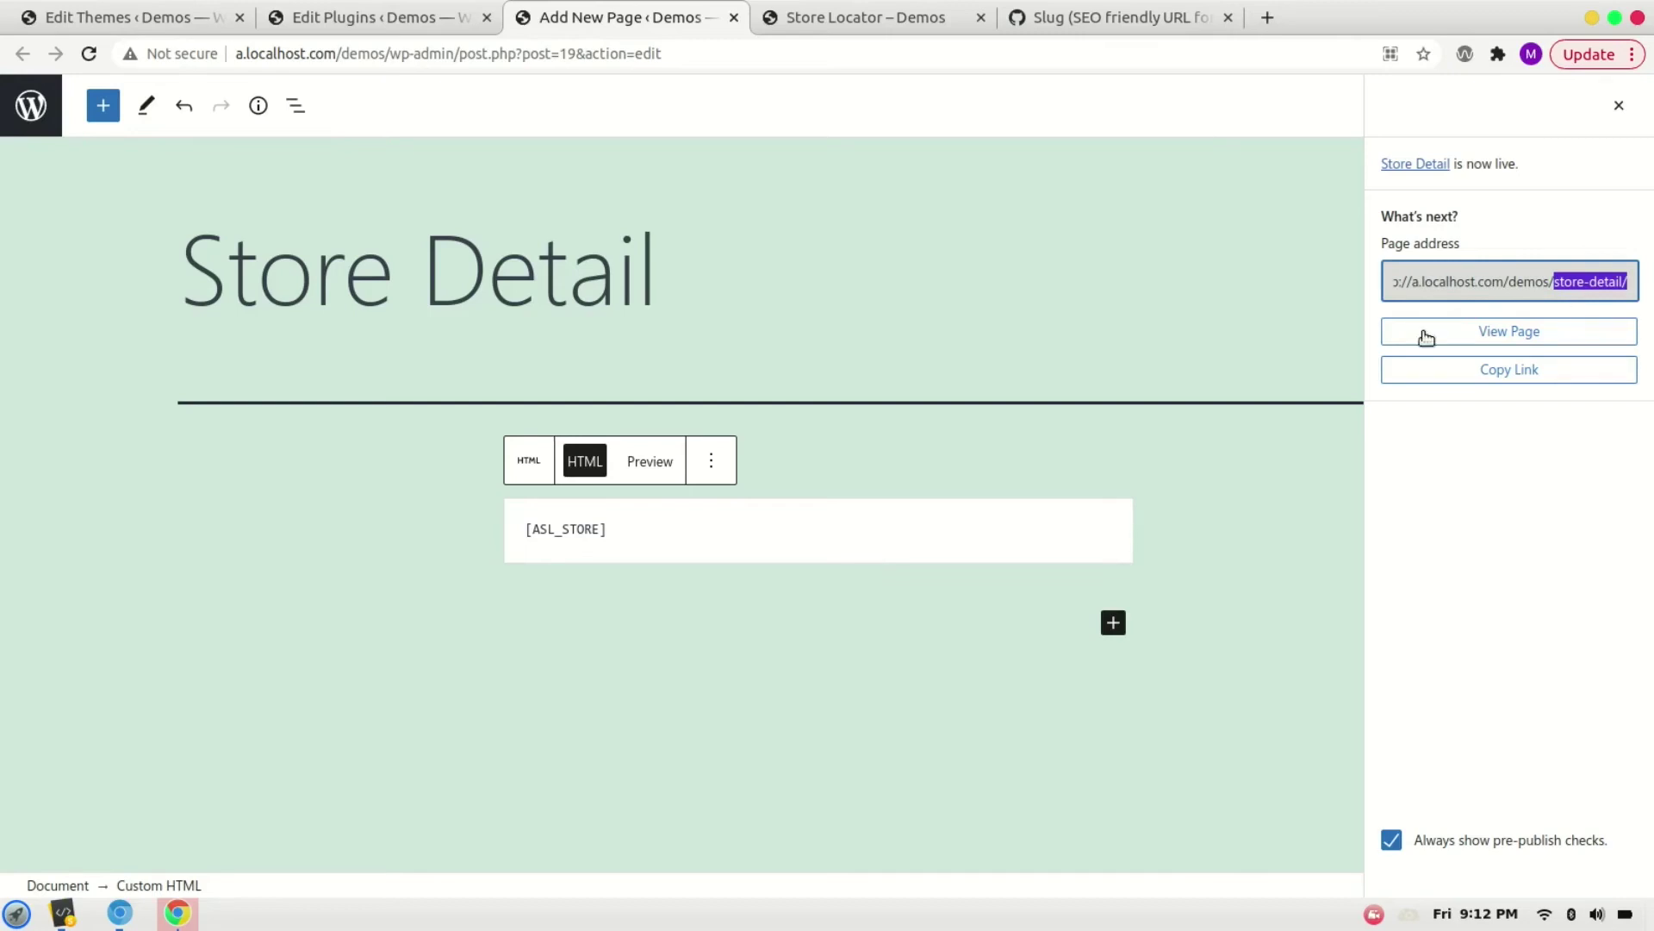
pyautogui.click(158, 8)
pyautogui.click(312, 14)
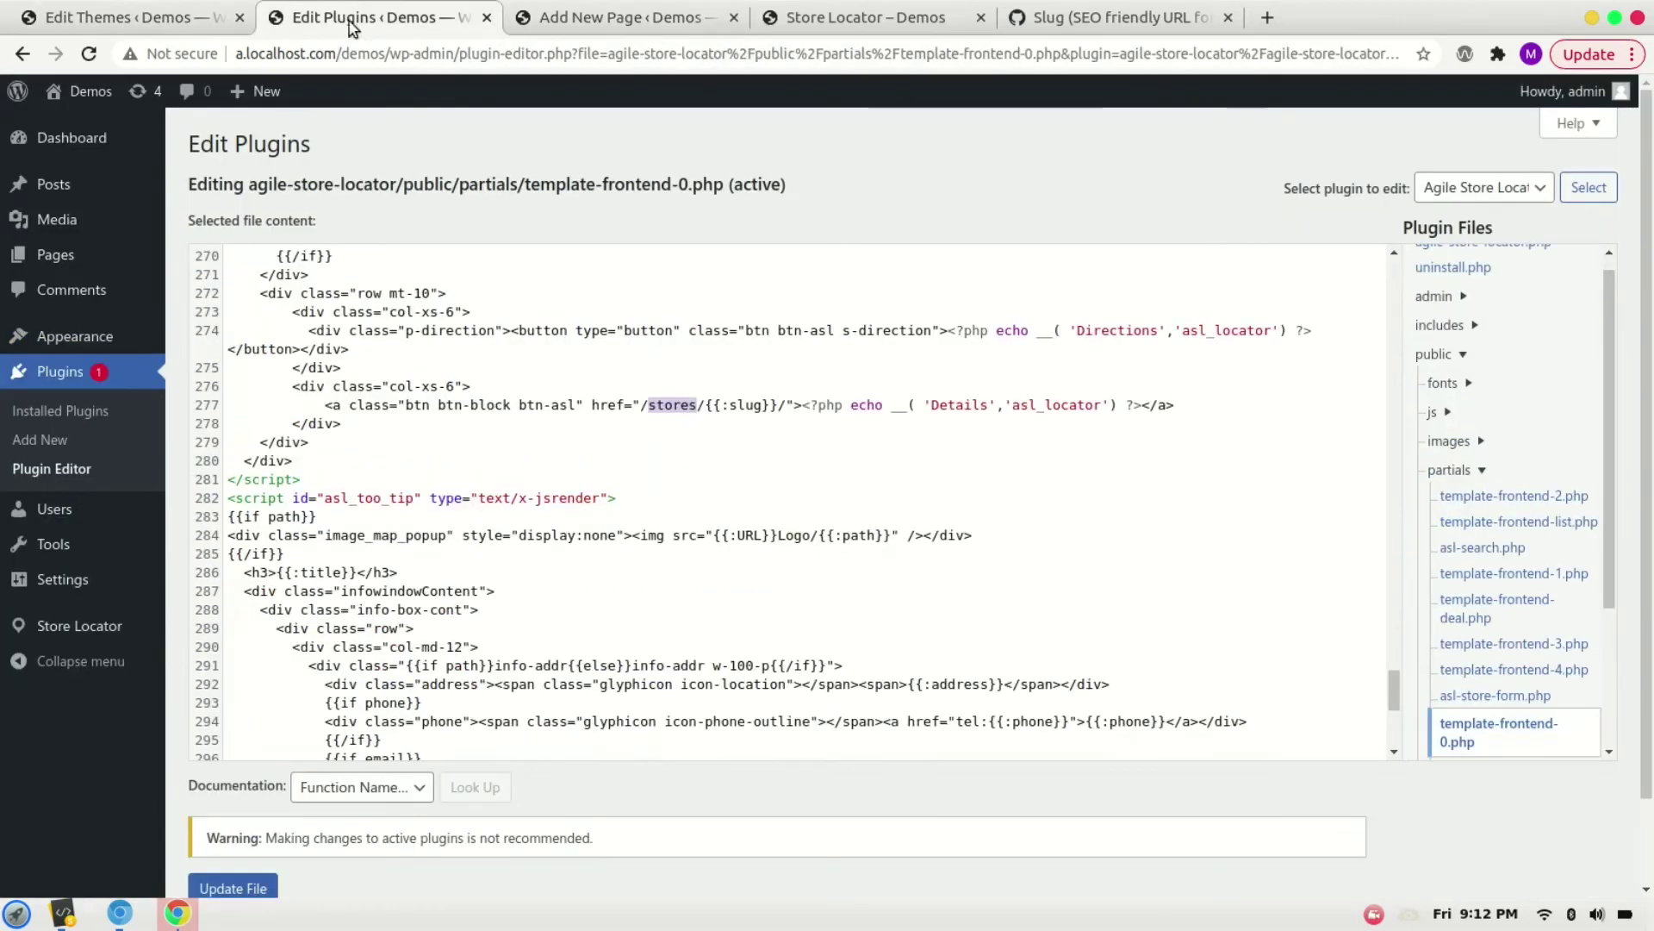
pyautogui.write('store-detail/')
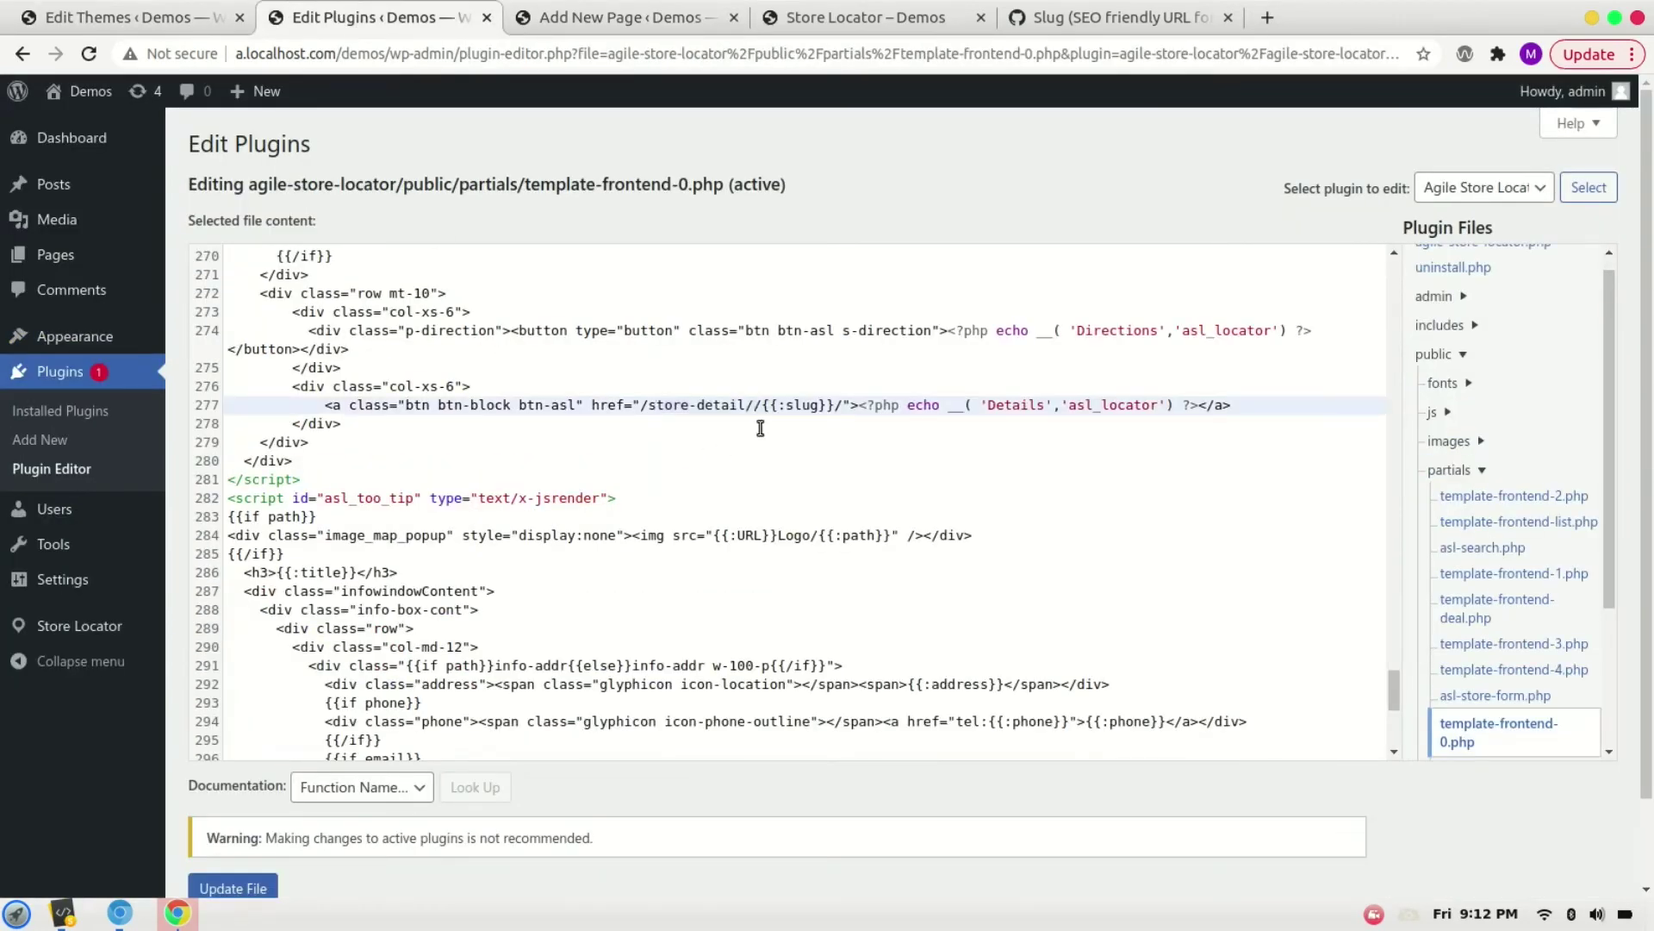
pyautogui.press('BackSpace')
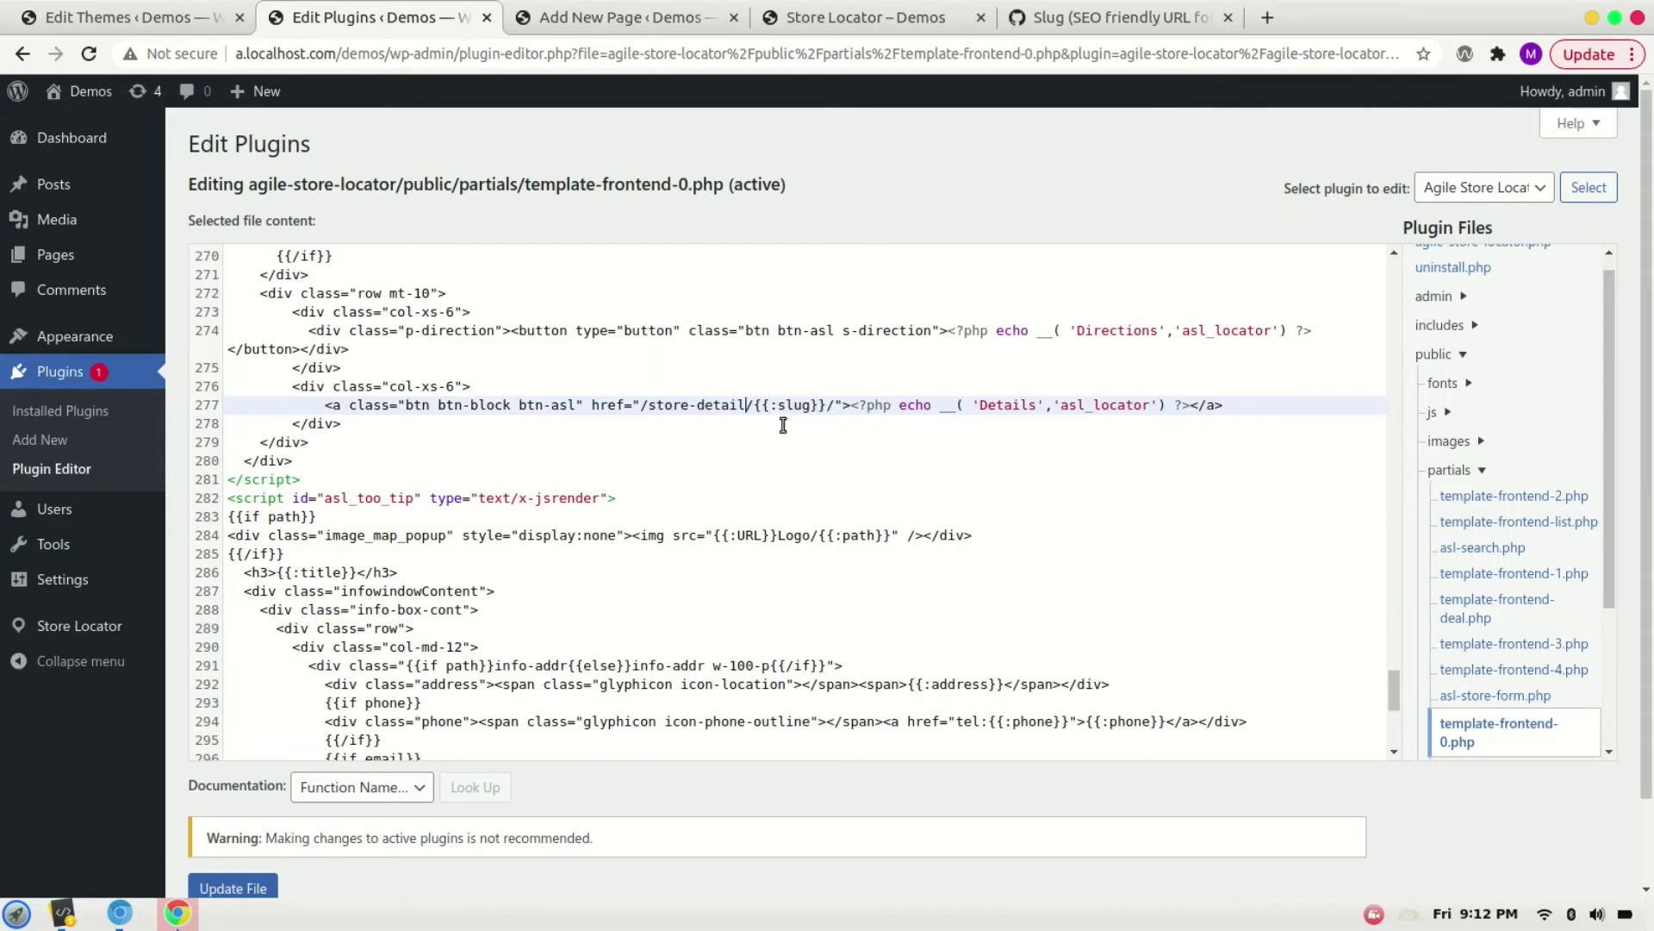
pyautogui.click(226, 888)
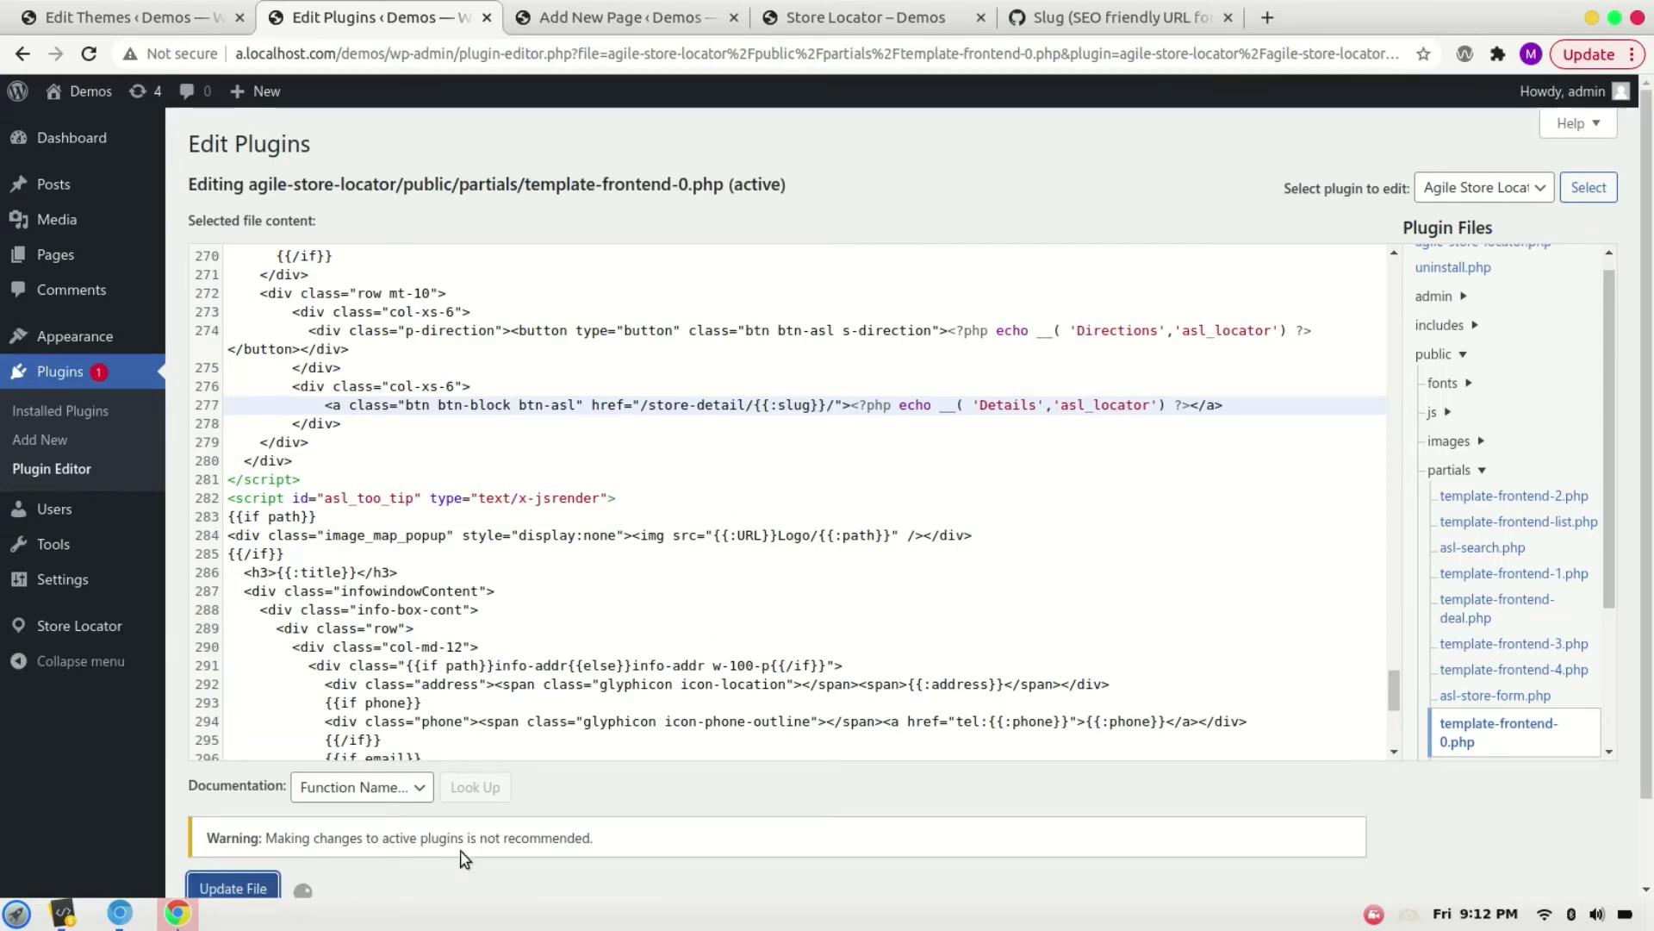
pyautogui.scroll(-3, 621, 220)
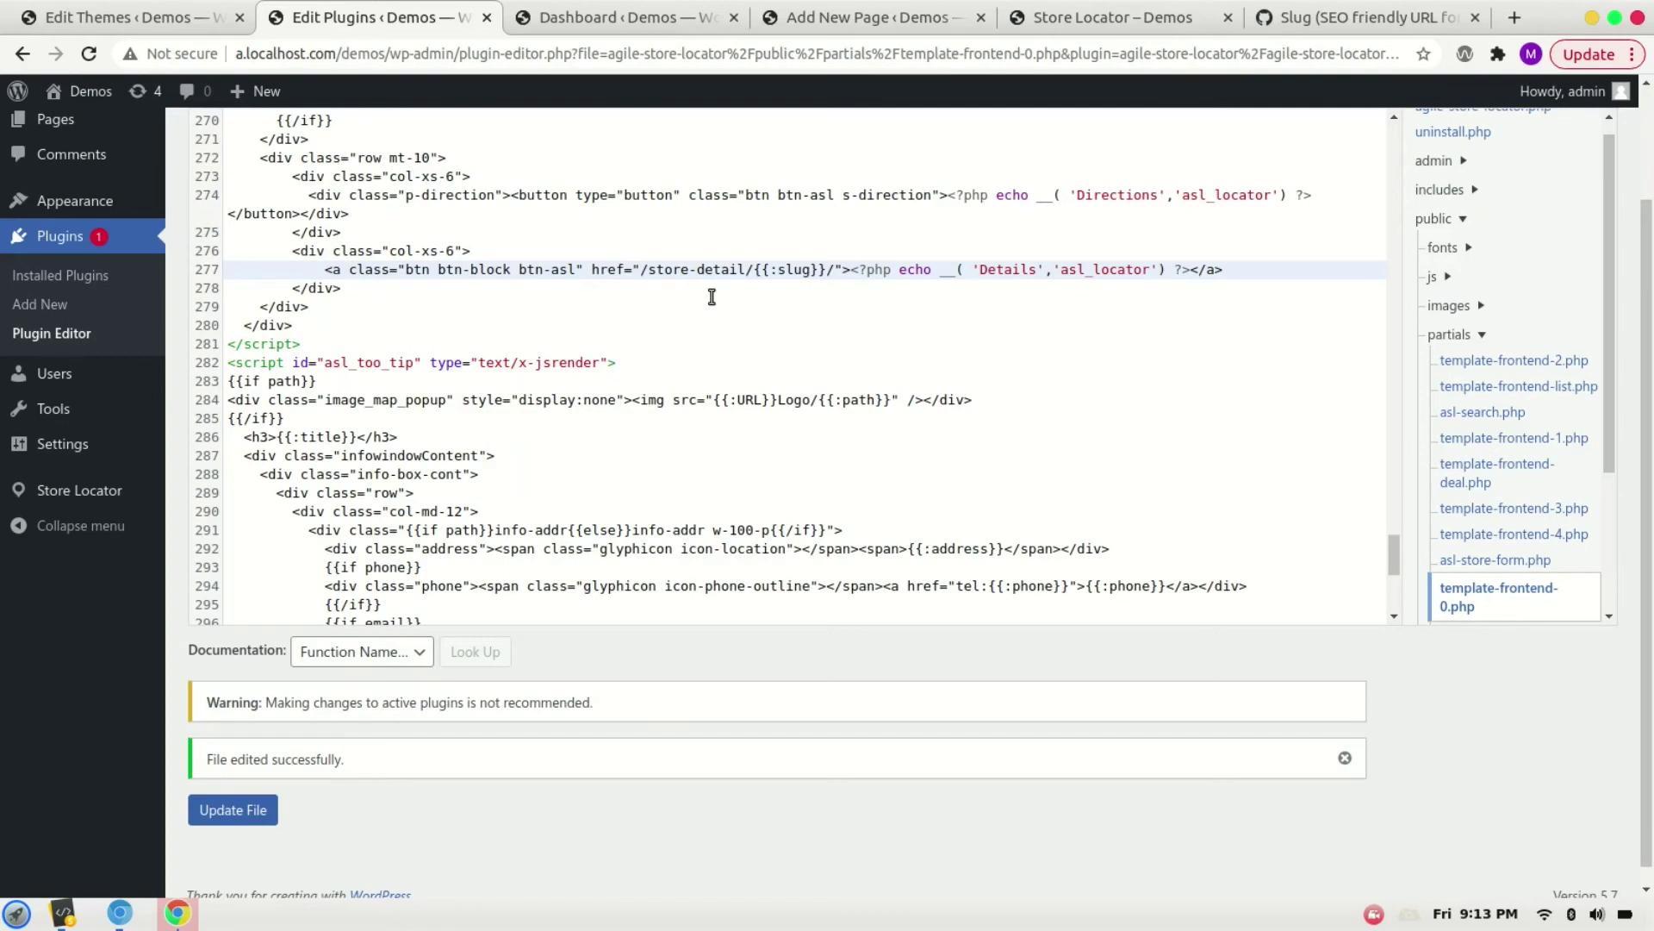
# Reload the Store Locator page so all 24 listings show a Details button
pyautogui.click(1111, 13)
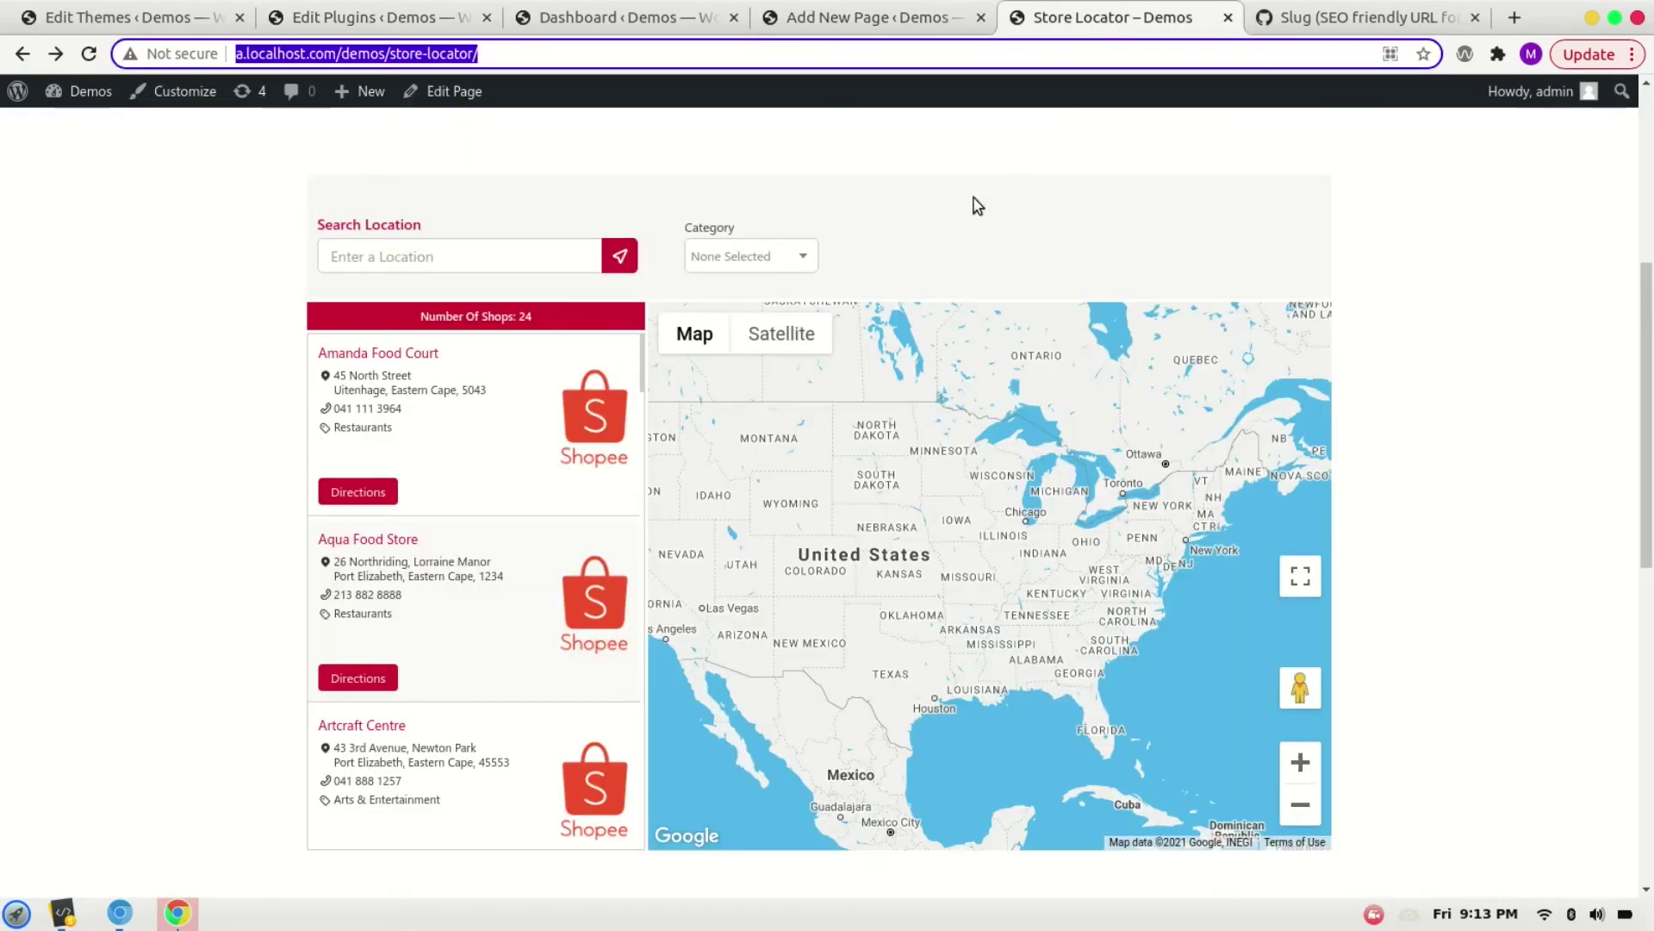
pyautogui.press('Return')
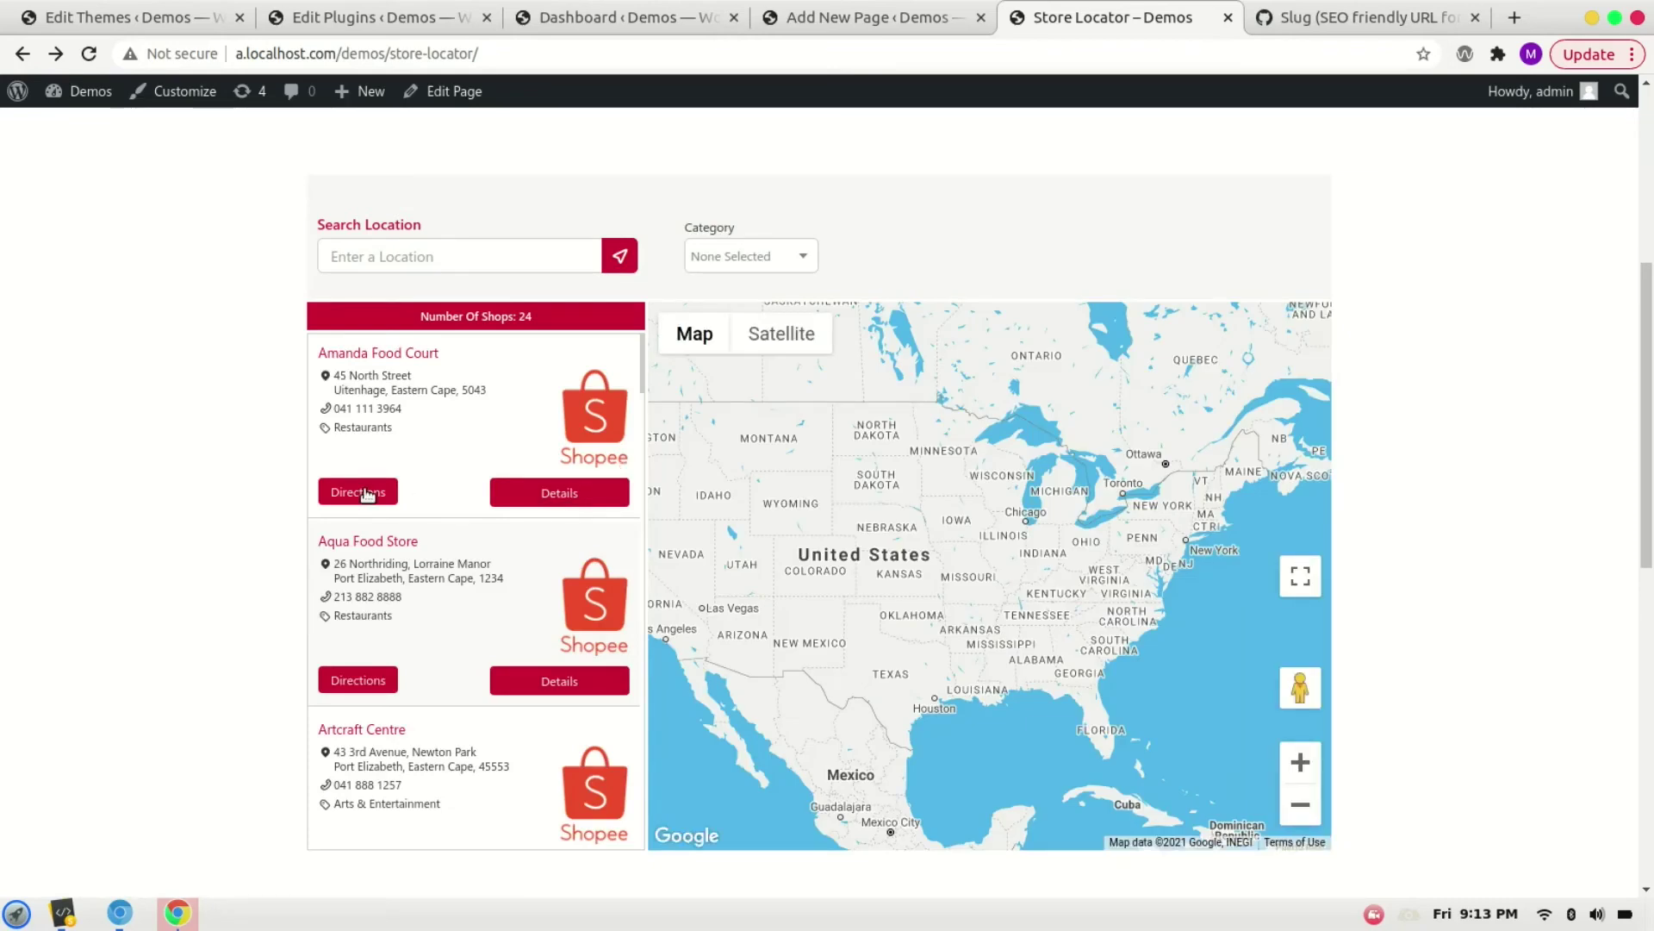
# Add the btn-block class to the Directions button on template line 274
pyautogui.click(381, 12)
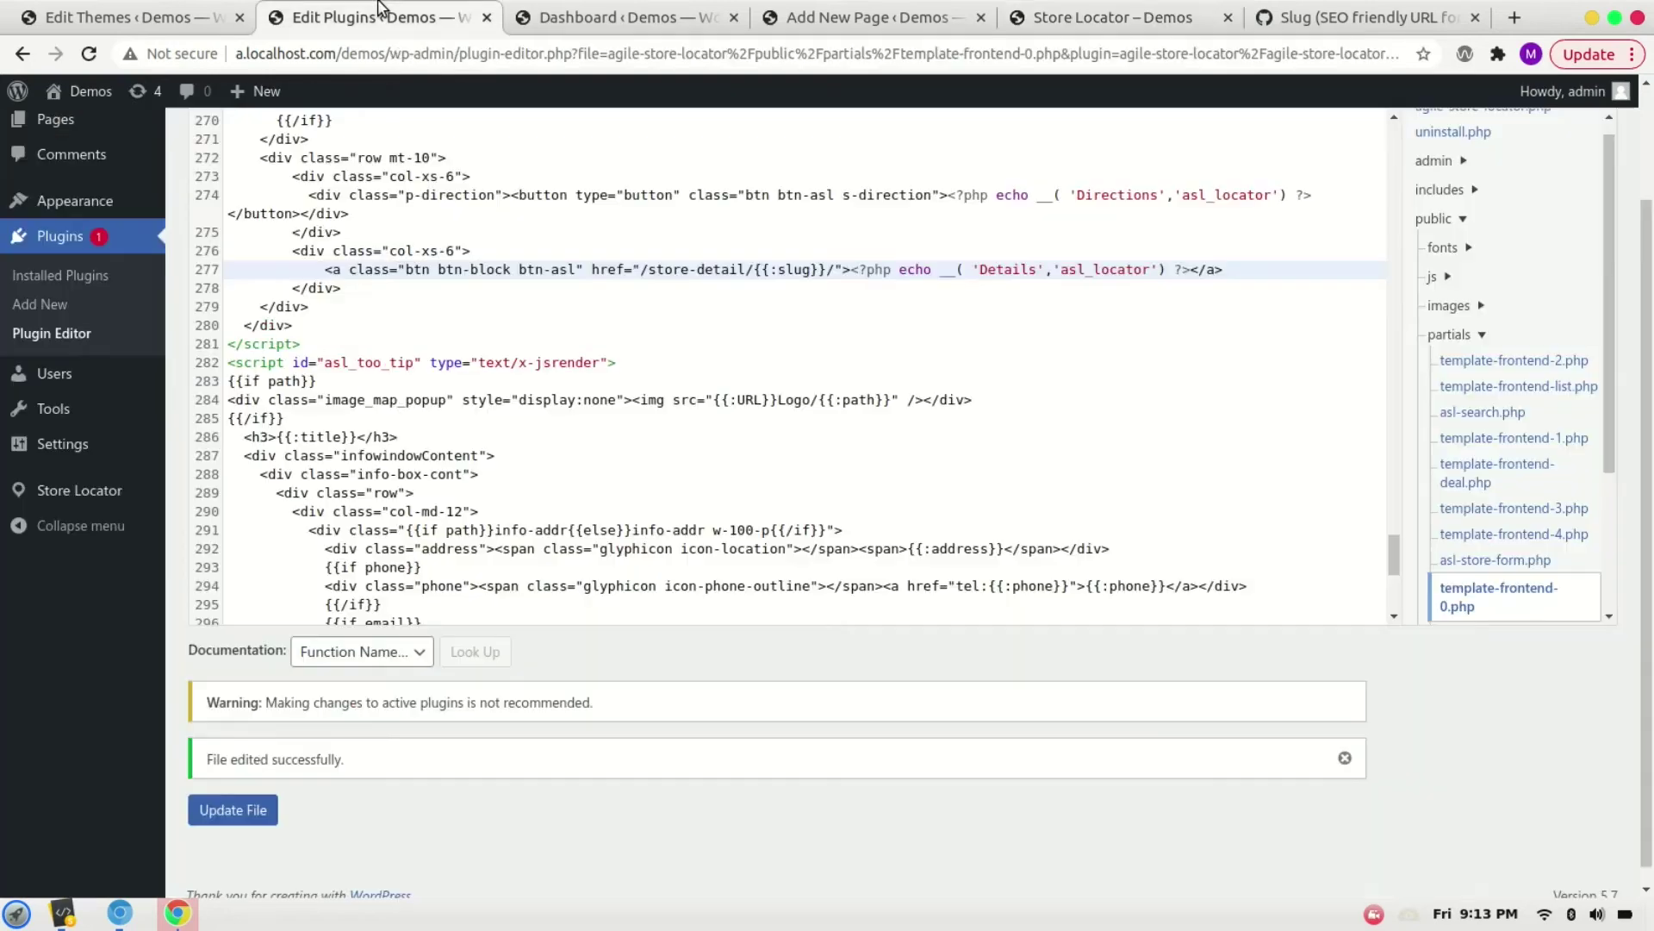
pyautogui.scroll(1, 509, 267)
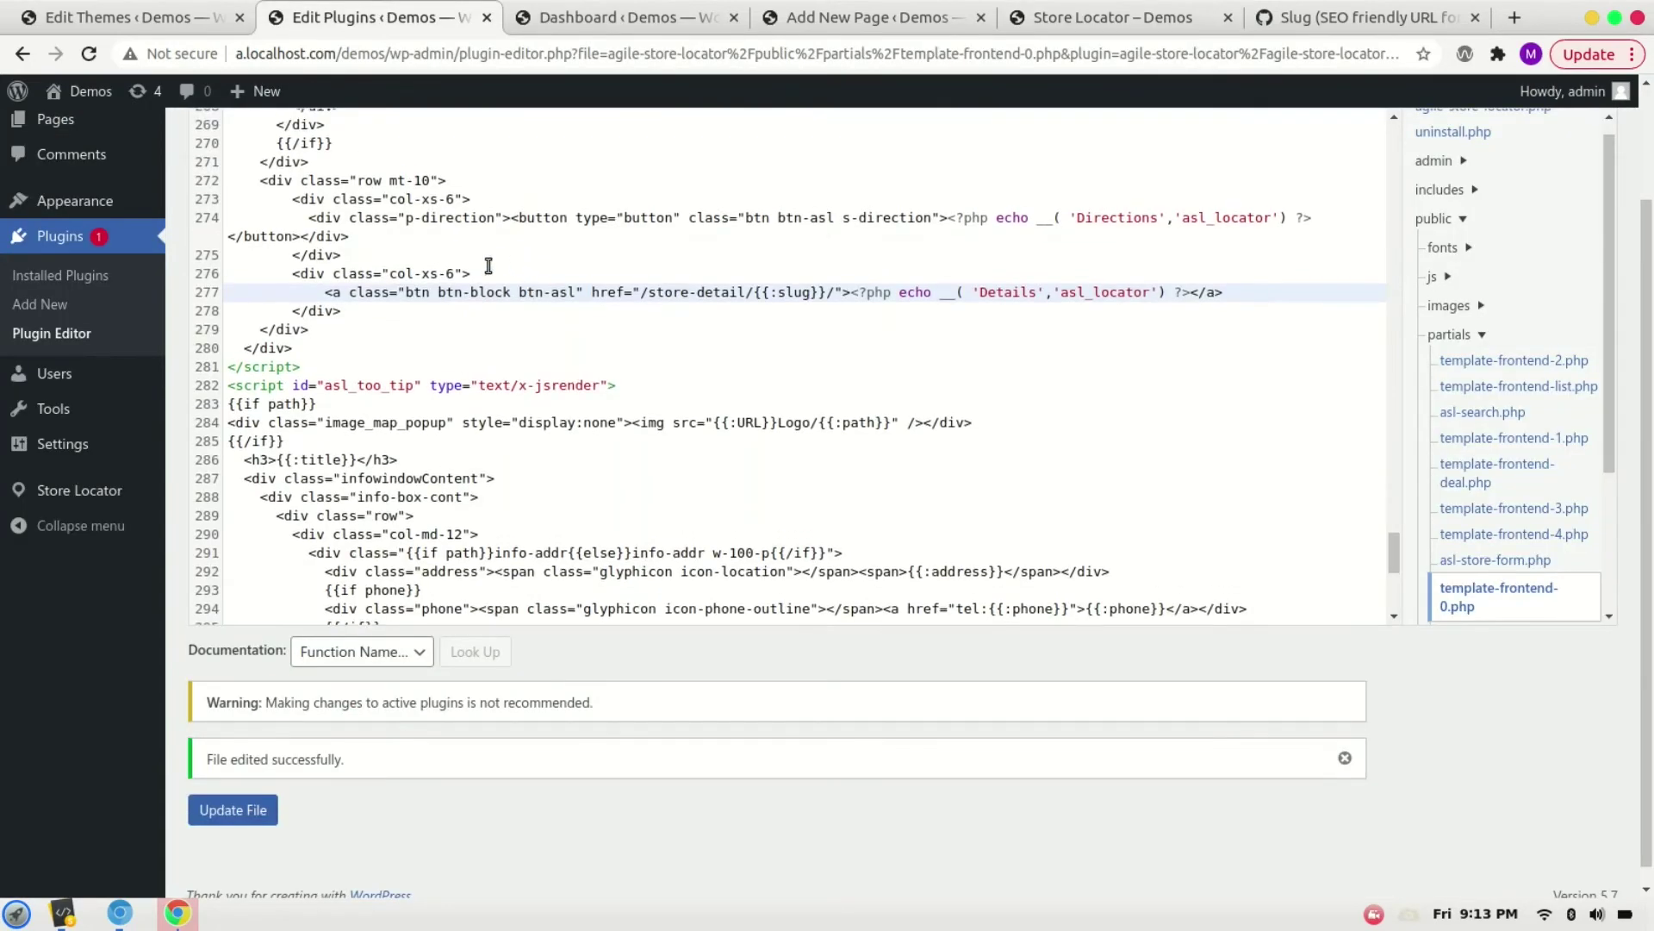
pyautogui.click(824, 217)
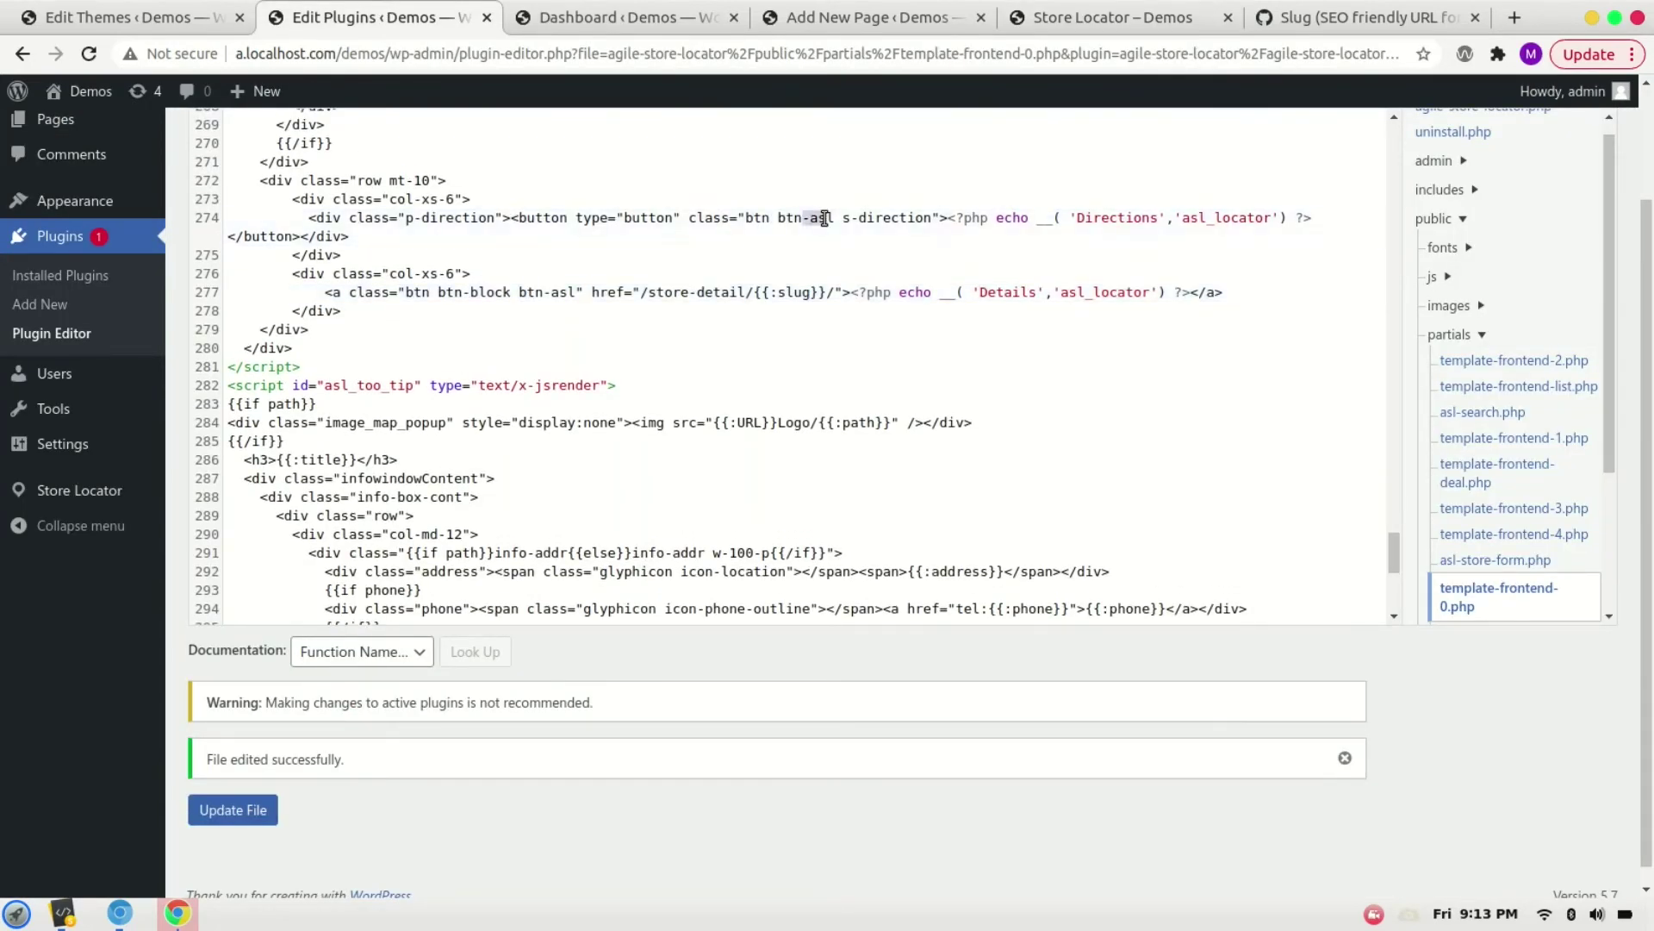
pyautogui.press('Left')
pyautogui.press('Left')
pyautogui.press('Left')
pyautogui.press('Left')
pyautogui.press('Left')
pyautogui.write('btn-block')
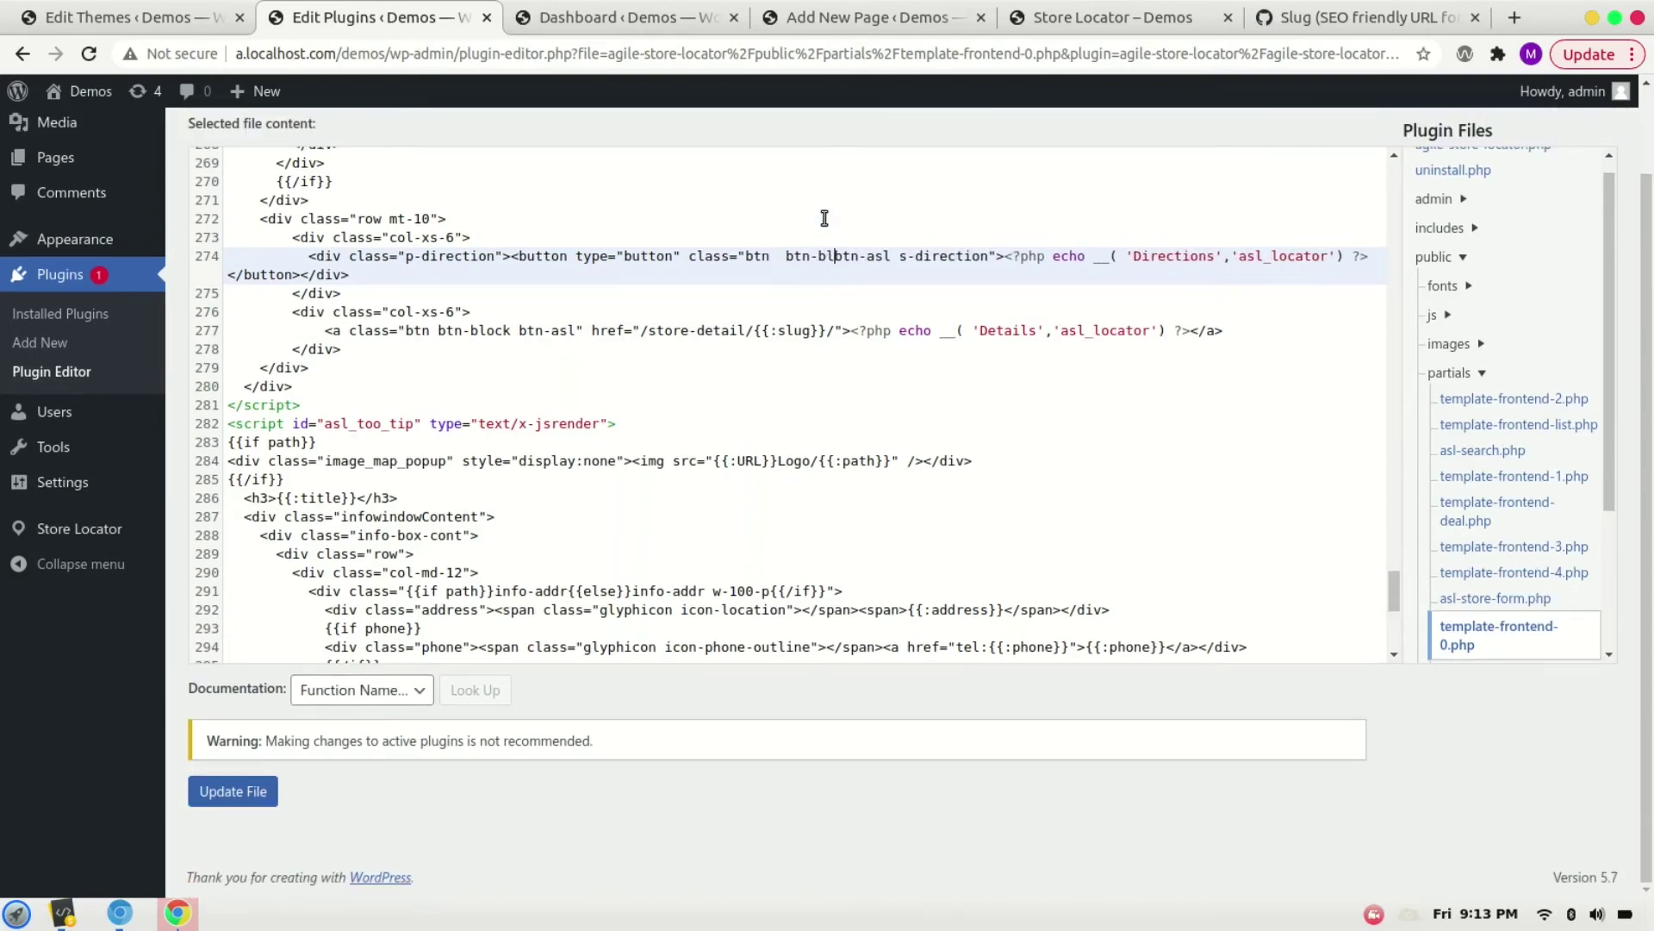
pyautogui.press('Left')
pyautogui.hotkey('ctrl', 'shift', 'Left')
pyautogui.hotkey('ctrl', 'shift', 'Left')
pyautogui.hotkey('ctrl', 'shift', 'Left')
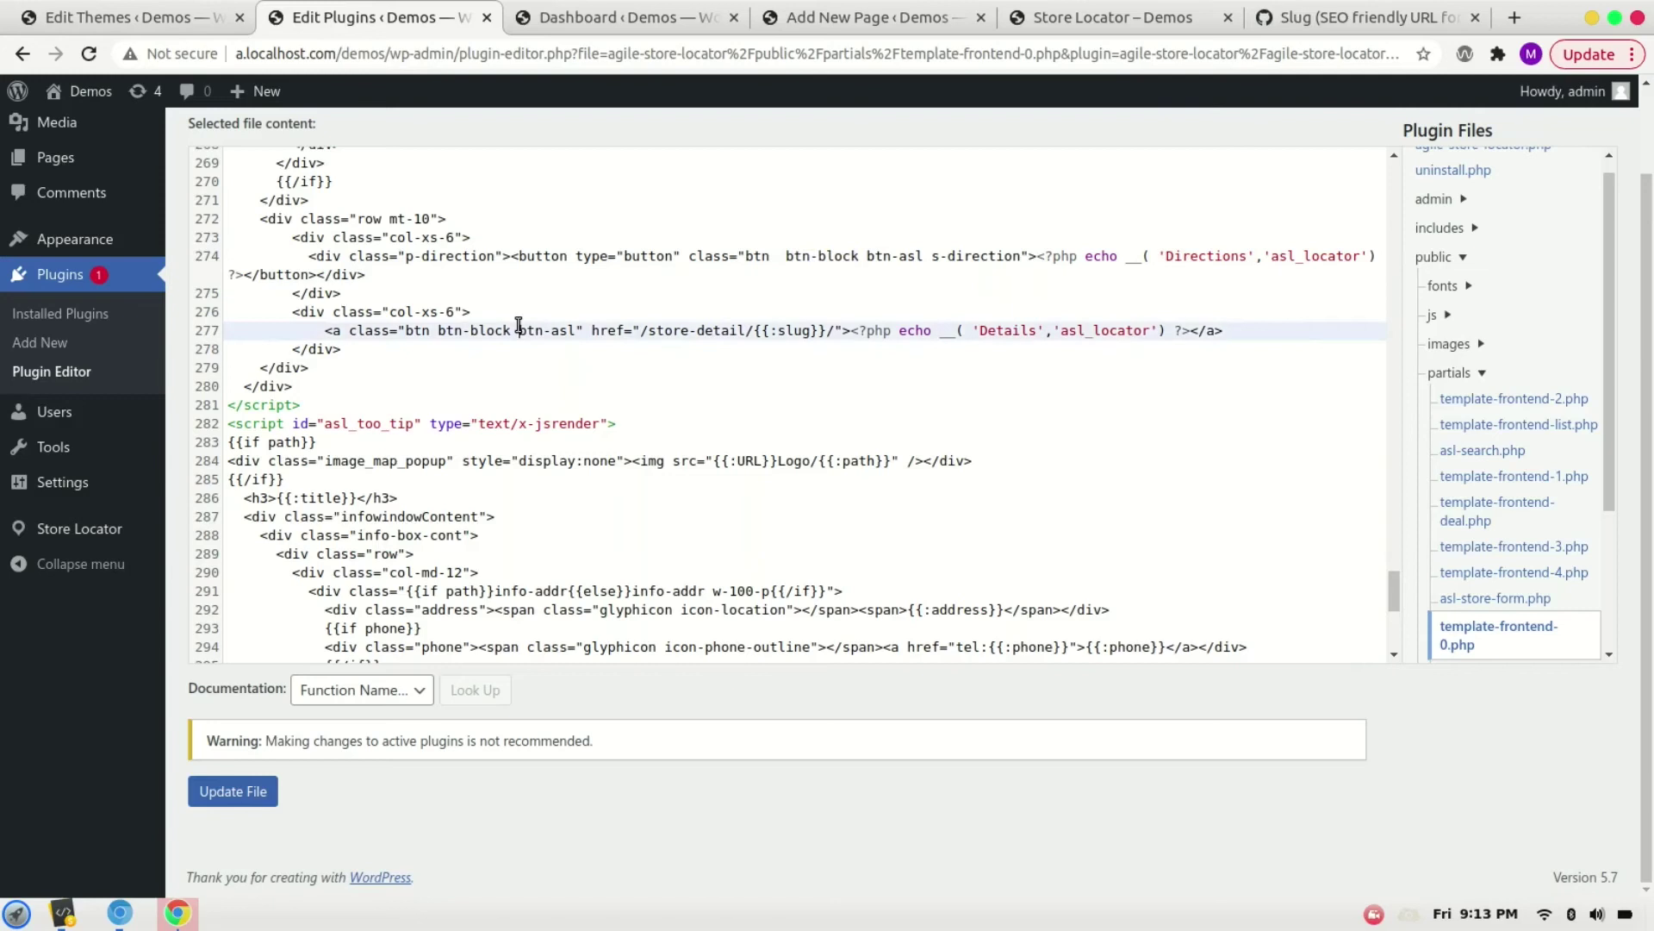
pyautogui.write('btn-block')
# Remove the duplicate btn-block on line 277, save the template and view the store list
pyautogui.hotkey('ctrl', 'shift', 'Left')
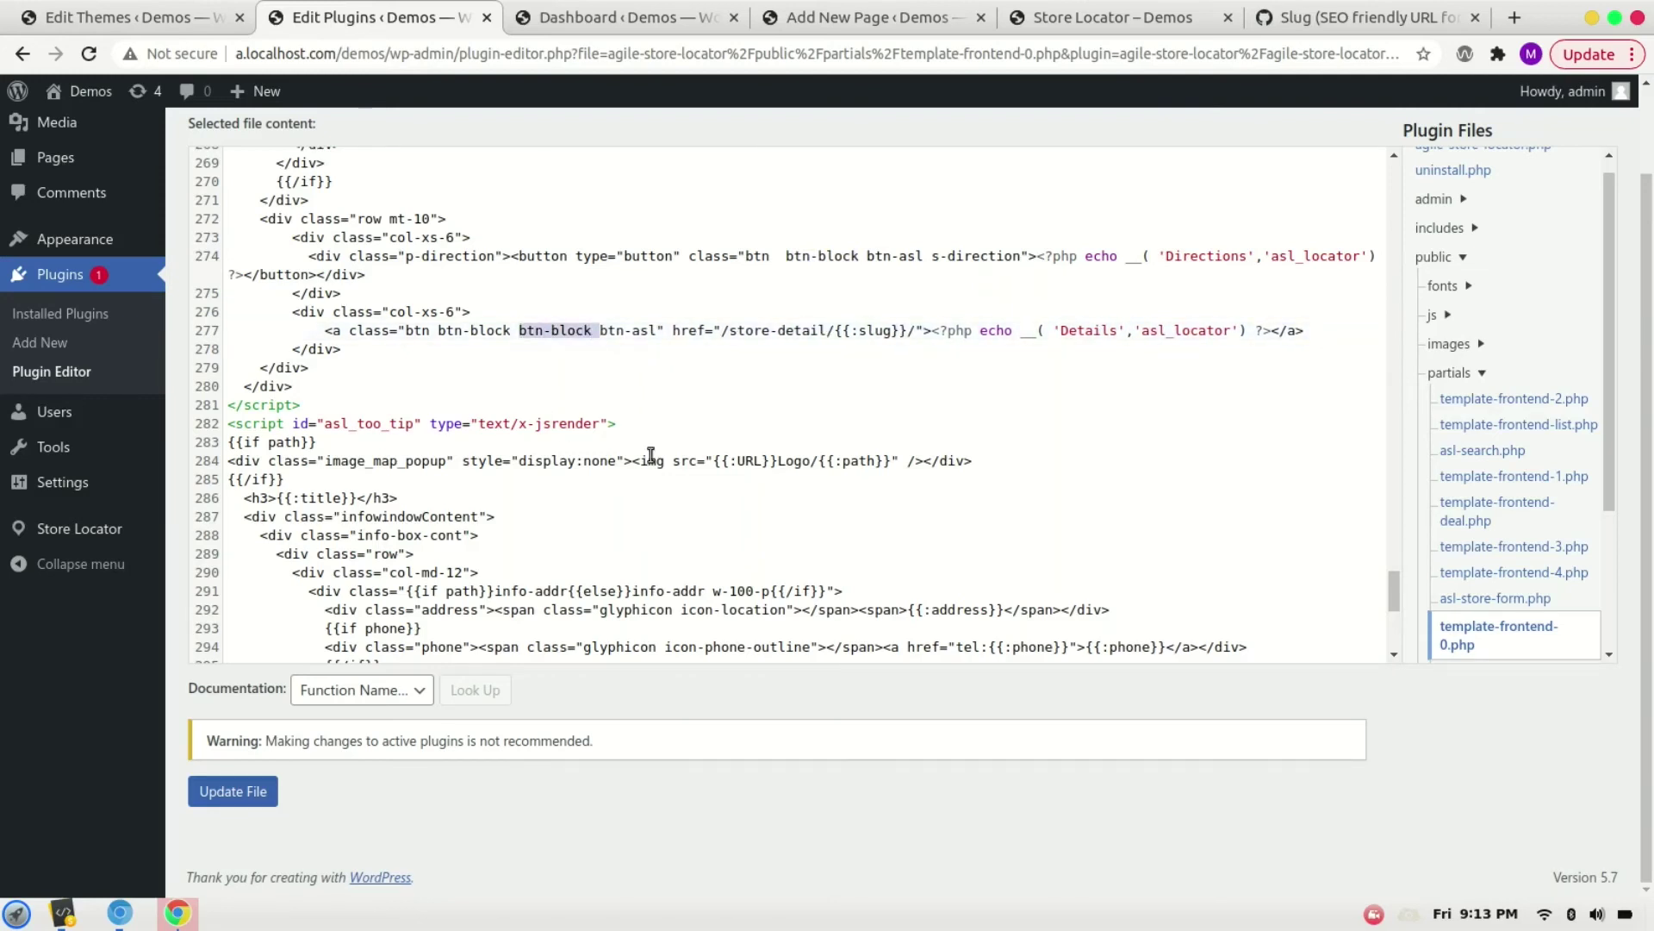
pyautogui.press('BackSpace')
pyautogui.click(237, 790)
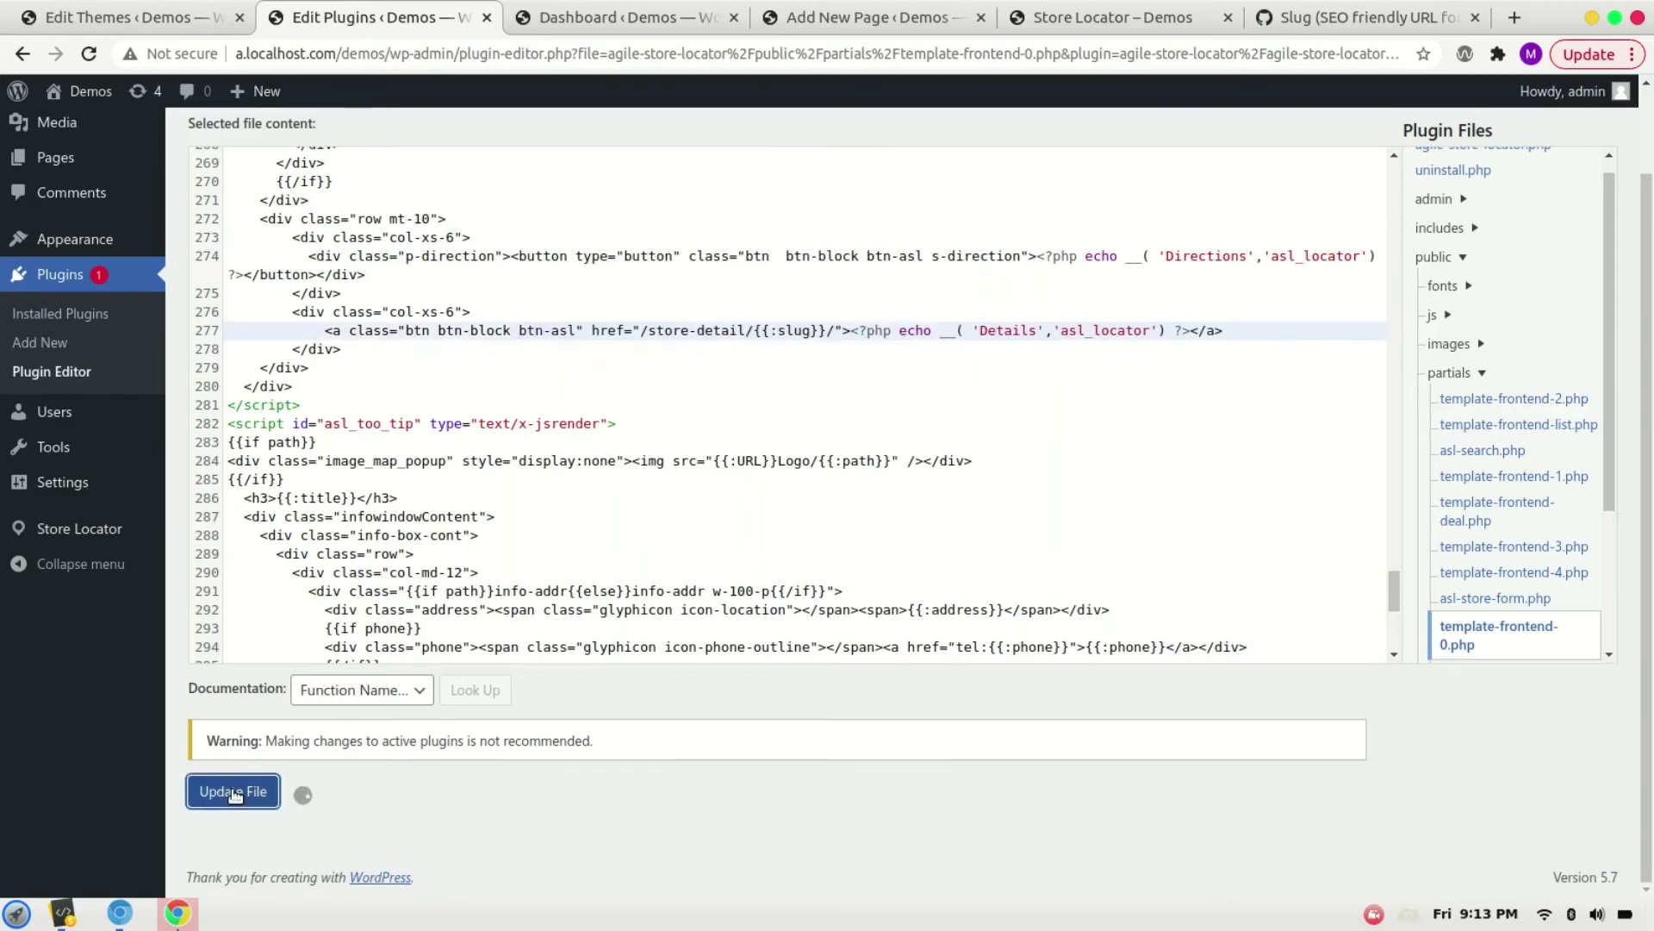
pyautogui.click(1058, 24)
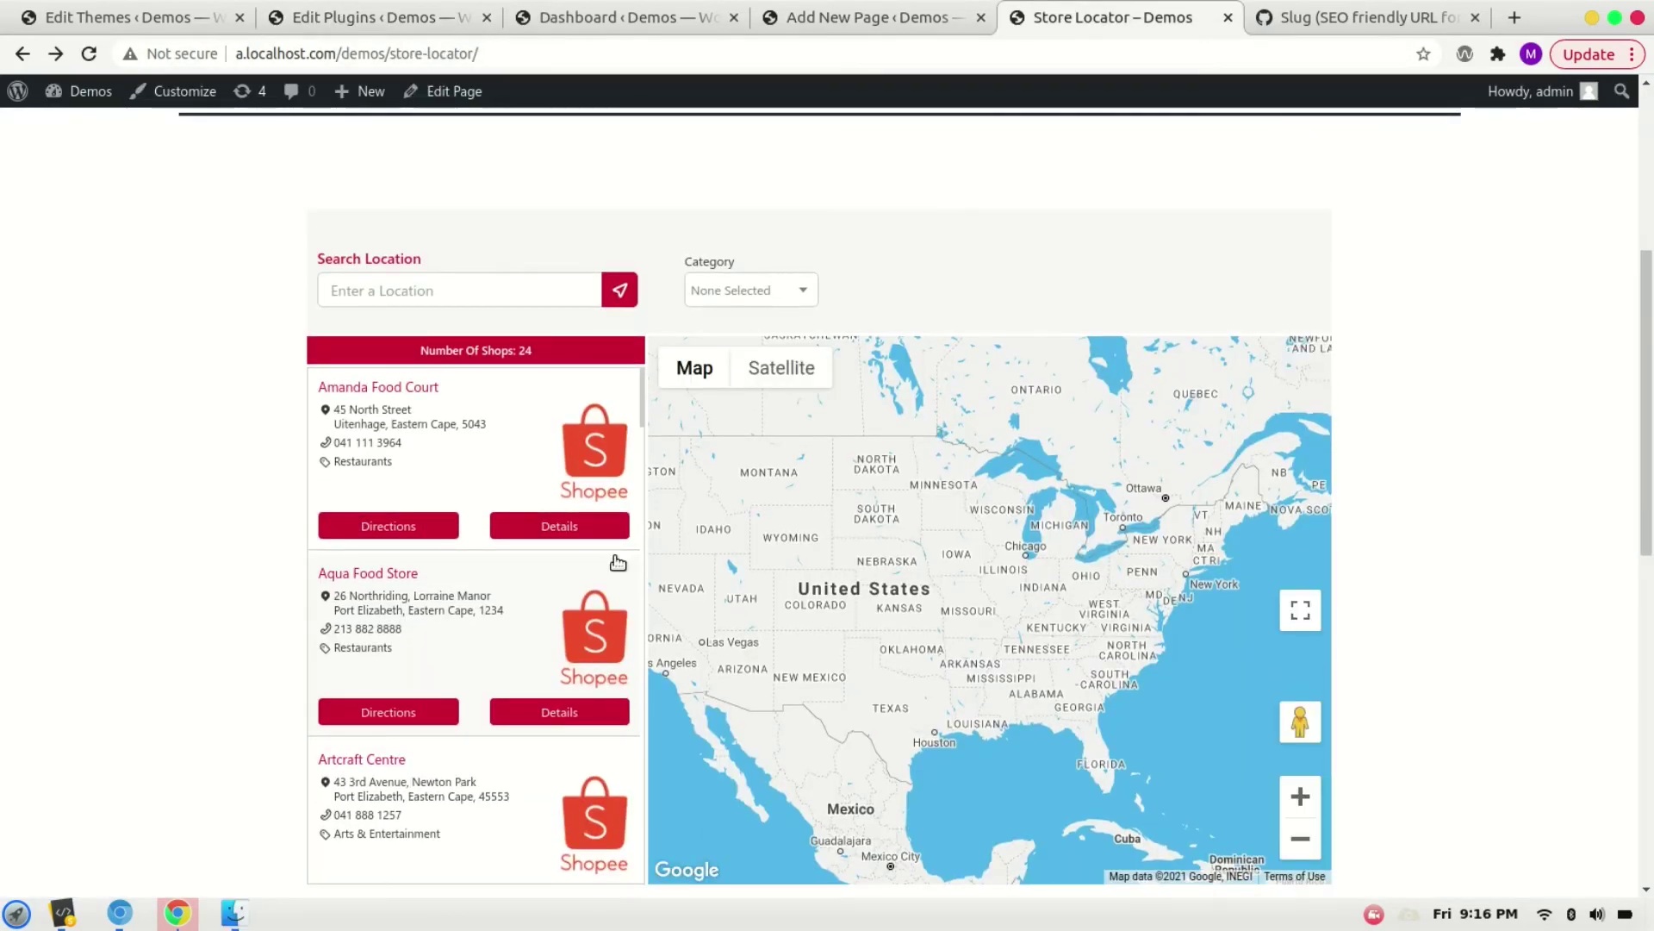
# Try Amanda Food Court's Details link, which returns a 404, then return to the plugin editor
pyautogui.click(561, 524)
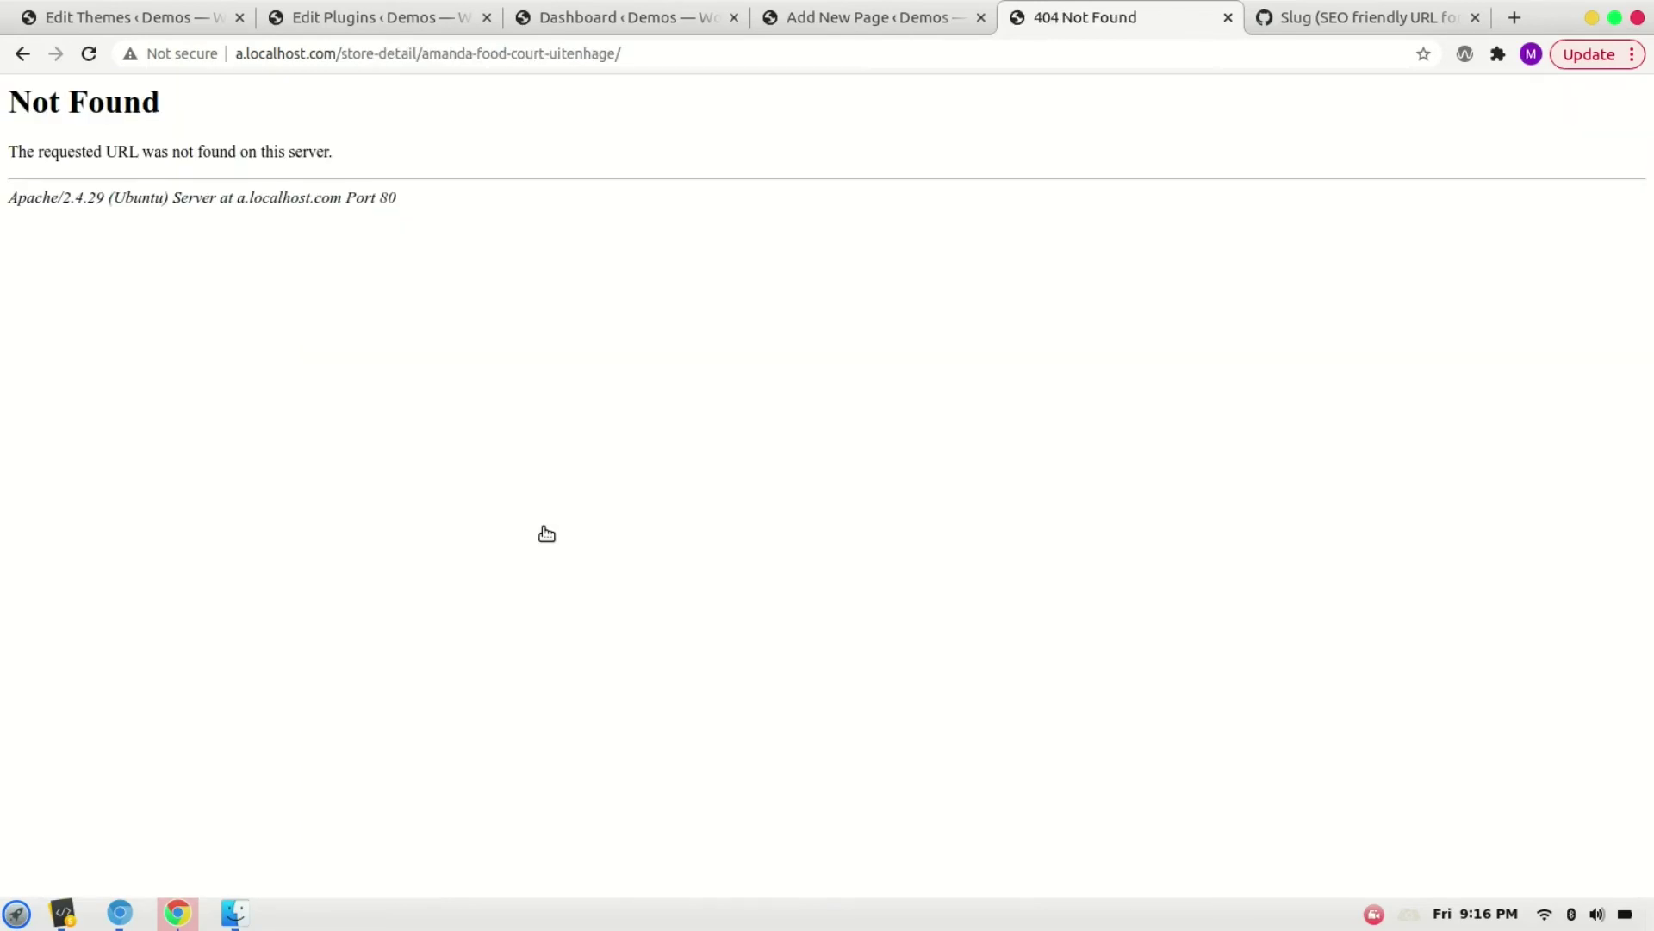
pyautogui.click(24, 60)
pyautogui.click(377, 11)
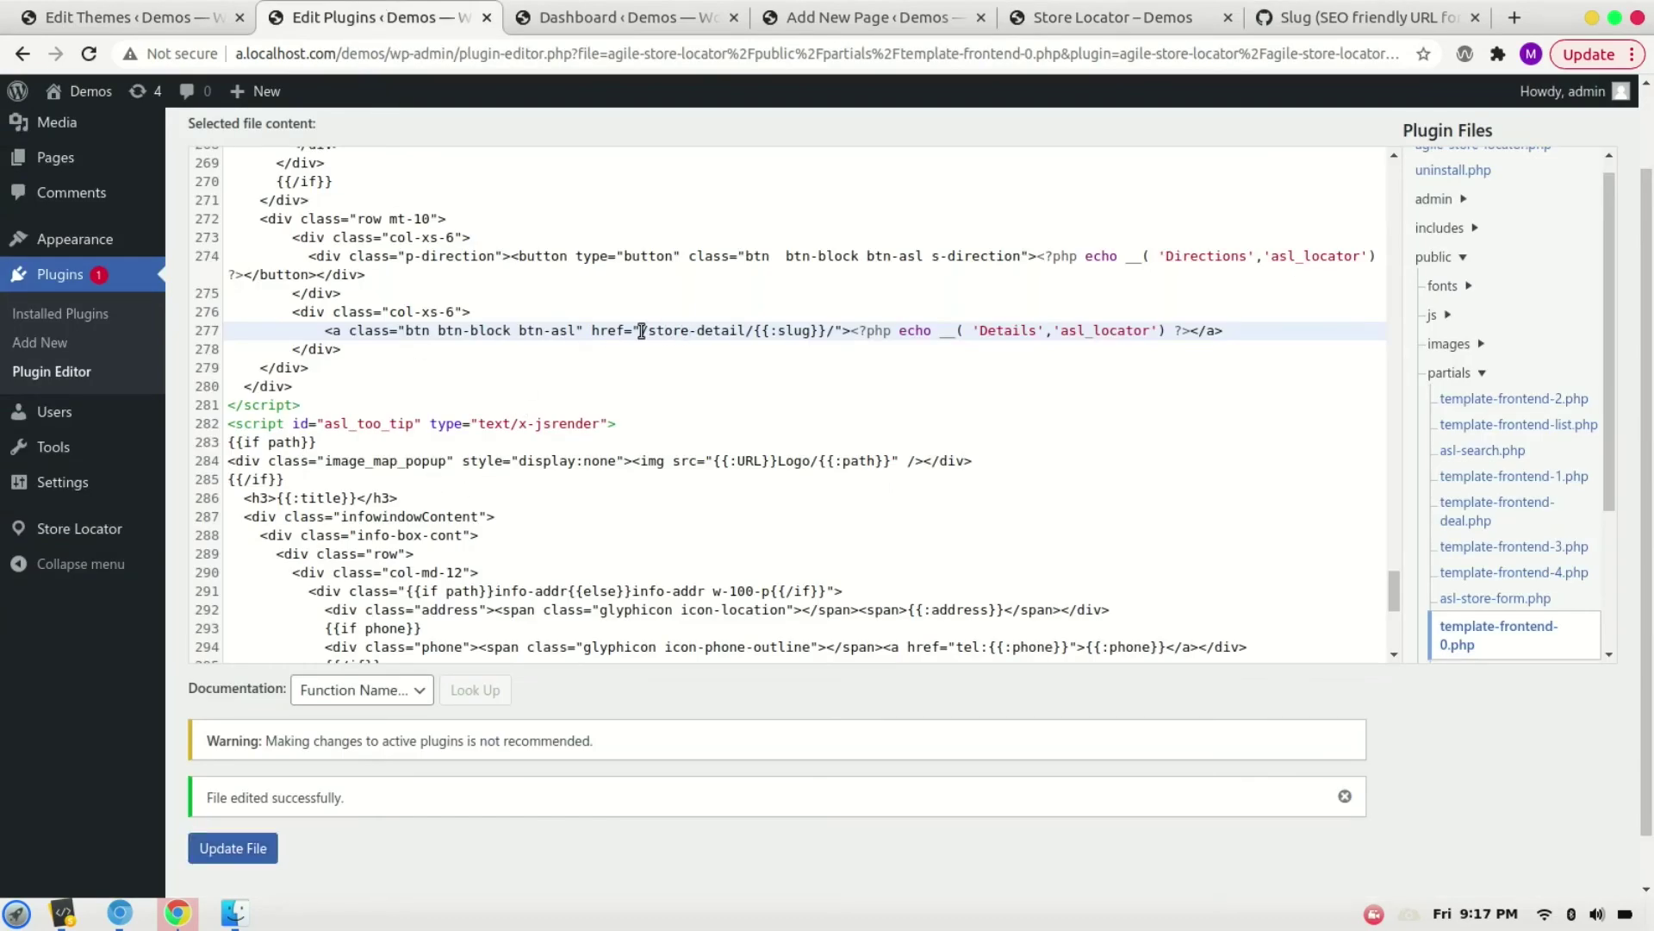
# Change the Details link to /demos/store-detail/, save the template, and reload the Store Locator page
pyautogui.write('/demos/')
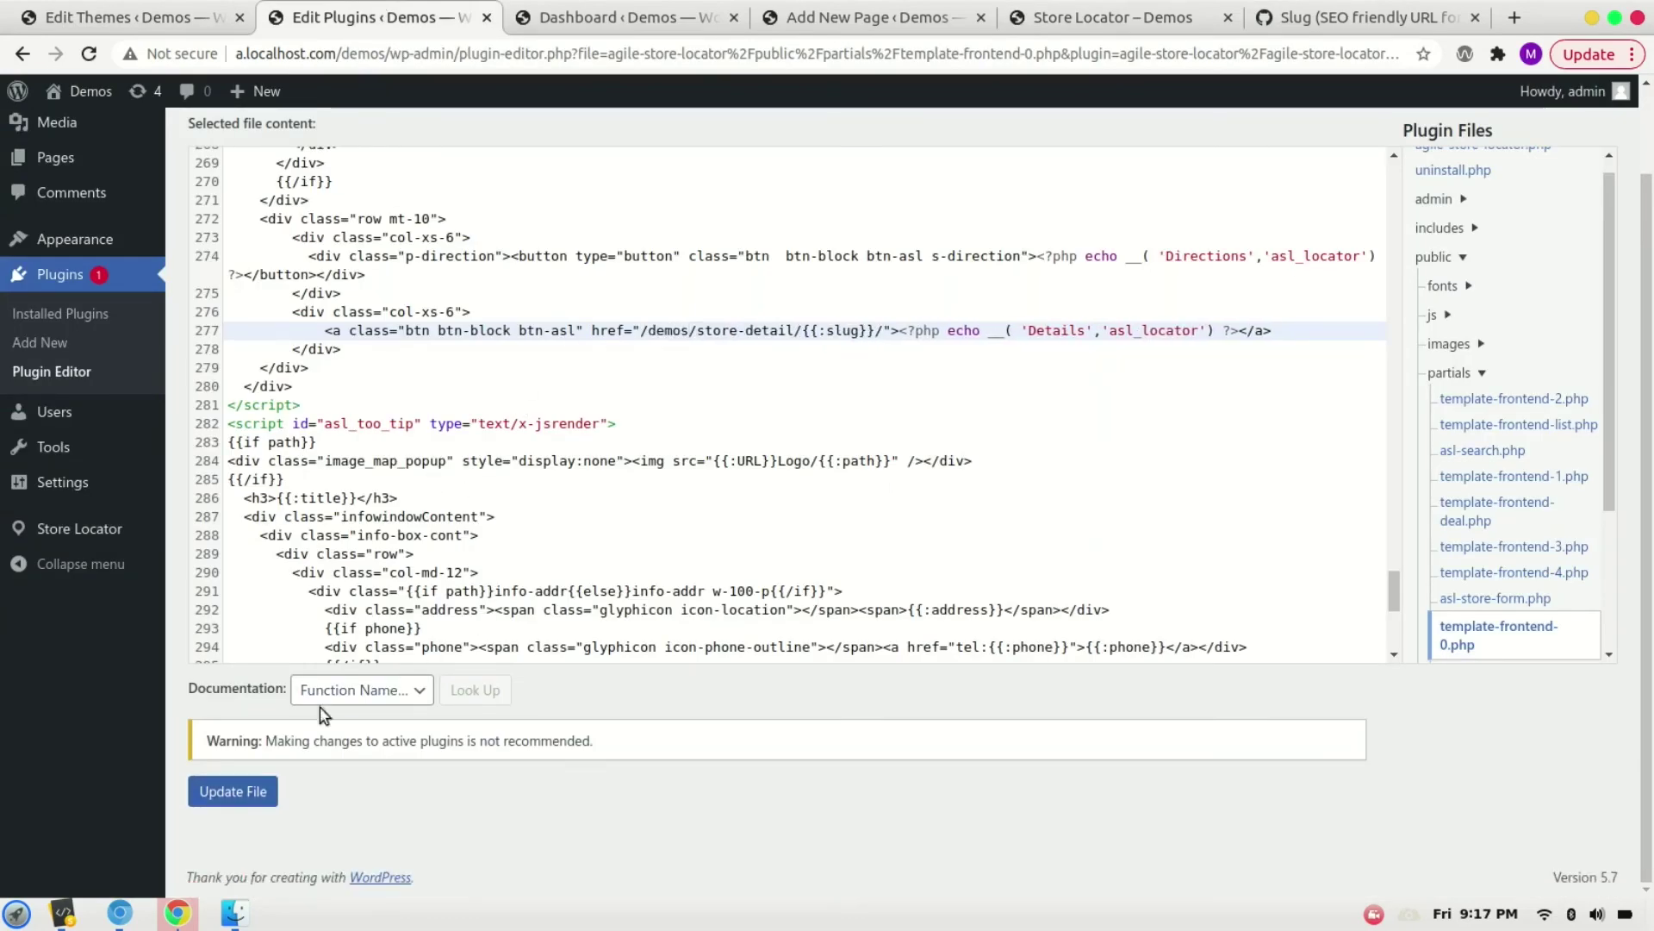
pyautogui.click(231, 790)
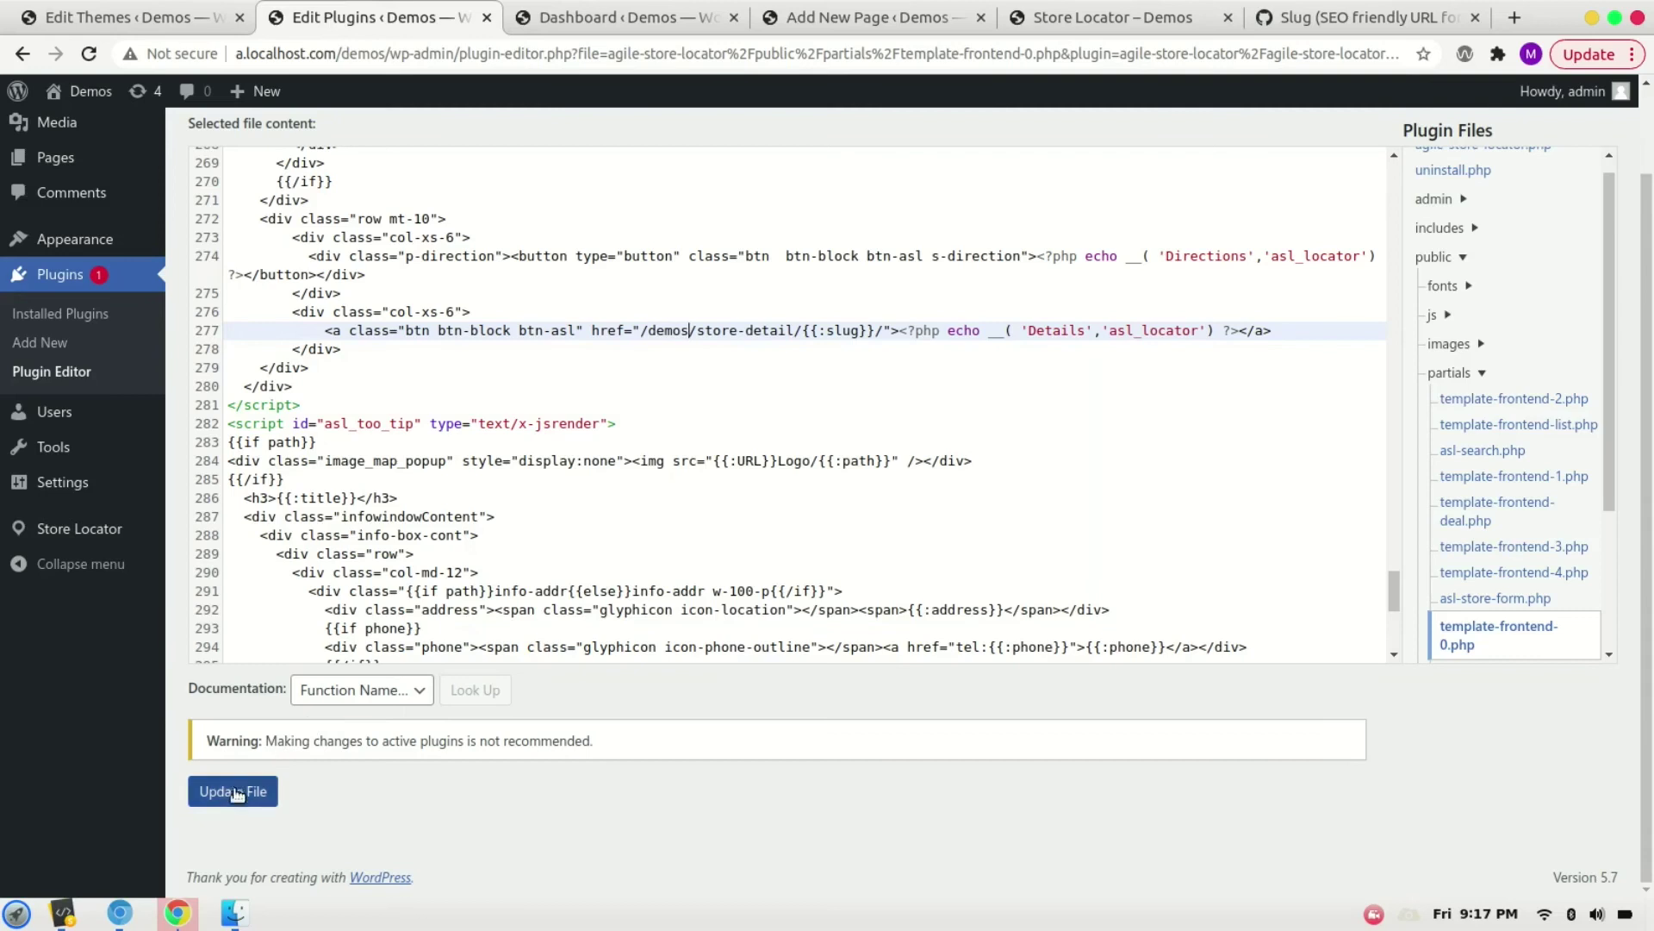
pyautogui.click(1065, 8)
pyautogui.press('F5')
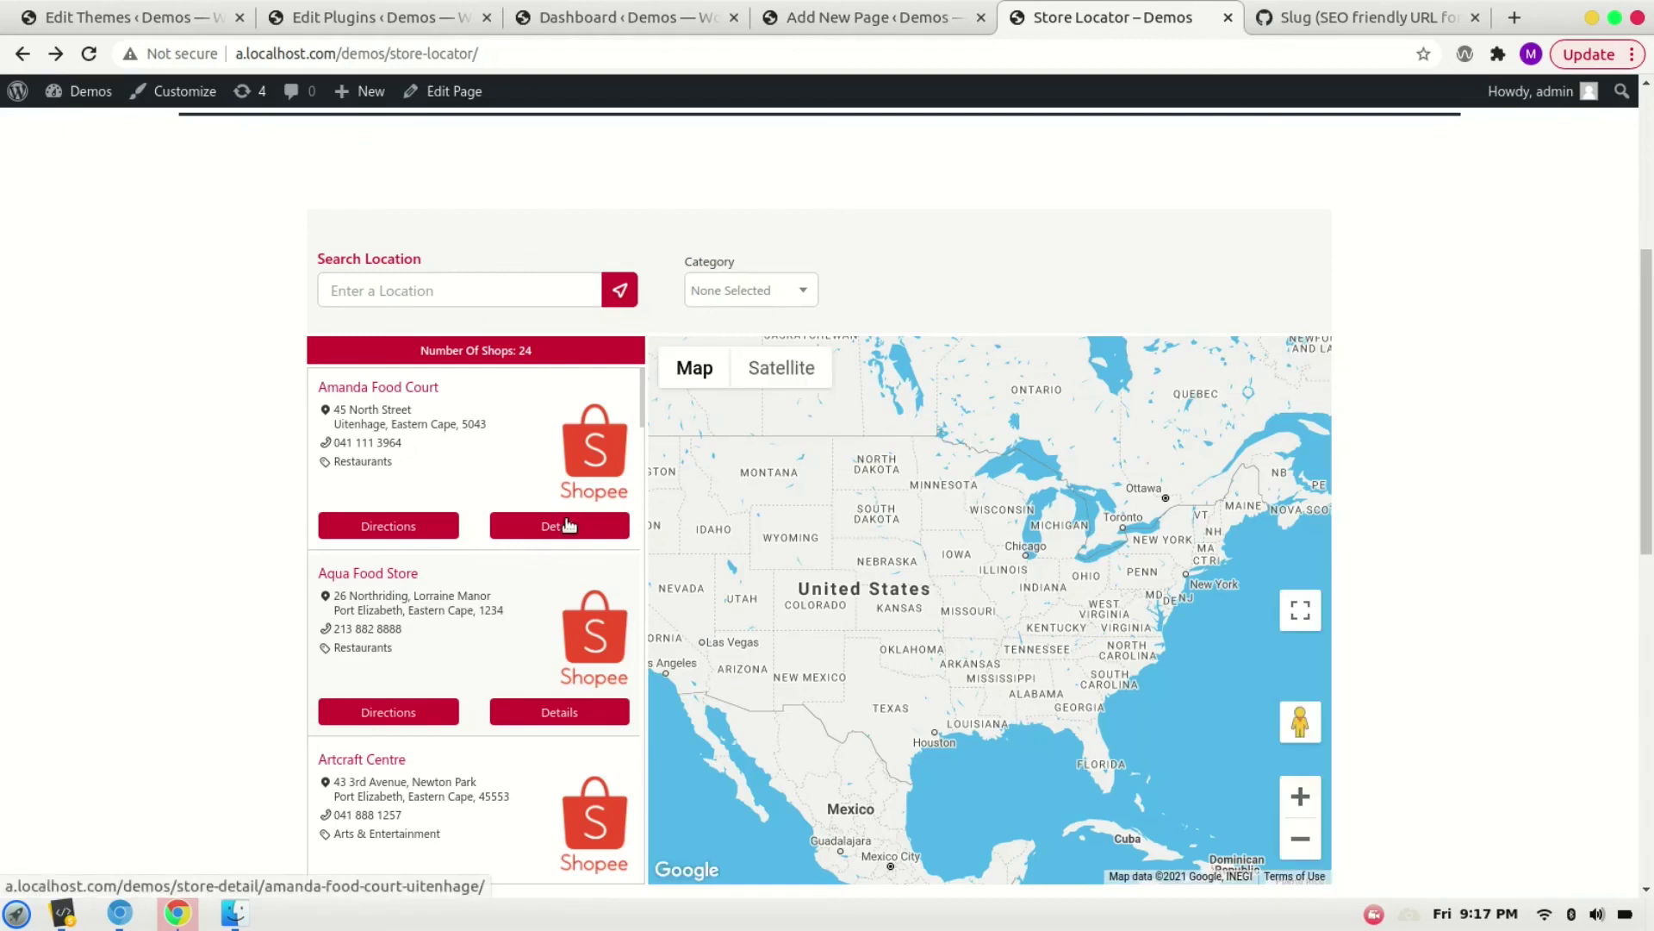
# After Amanda Food Court's details link shows Nothing here, re-save the Permalinks settings
pyautogui.click(567, 527)
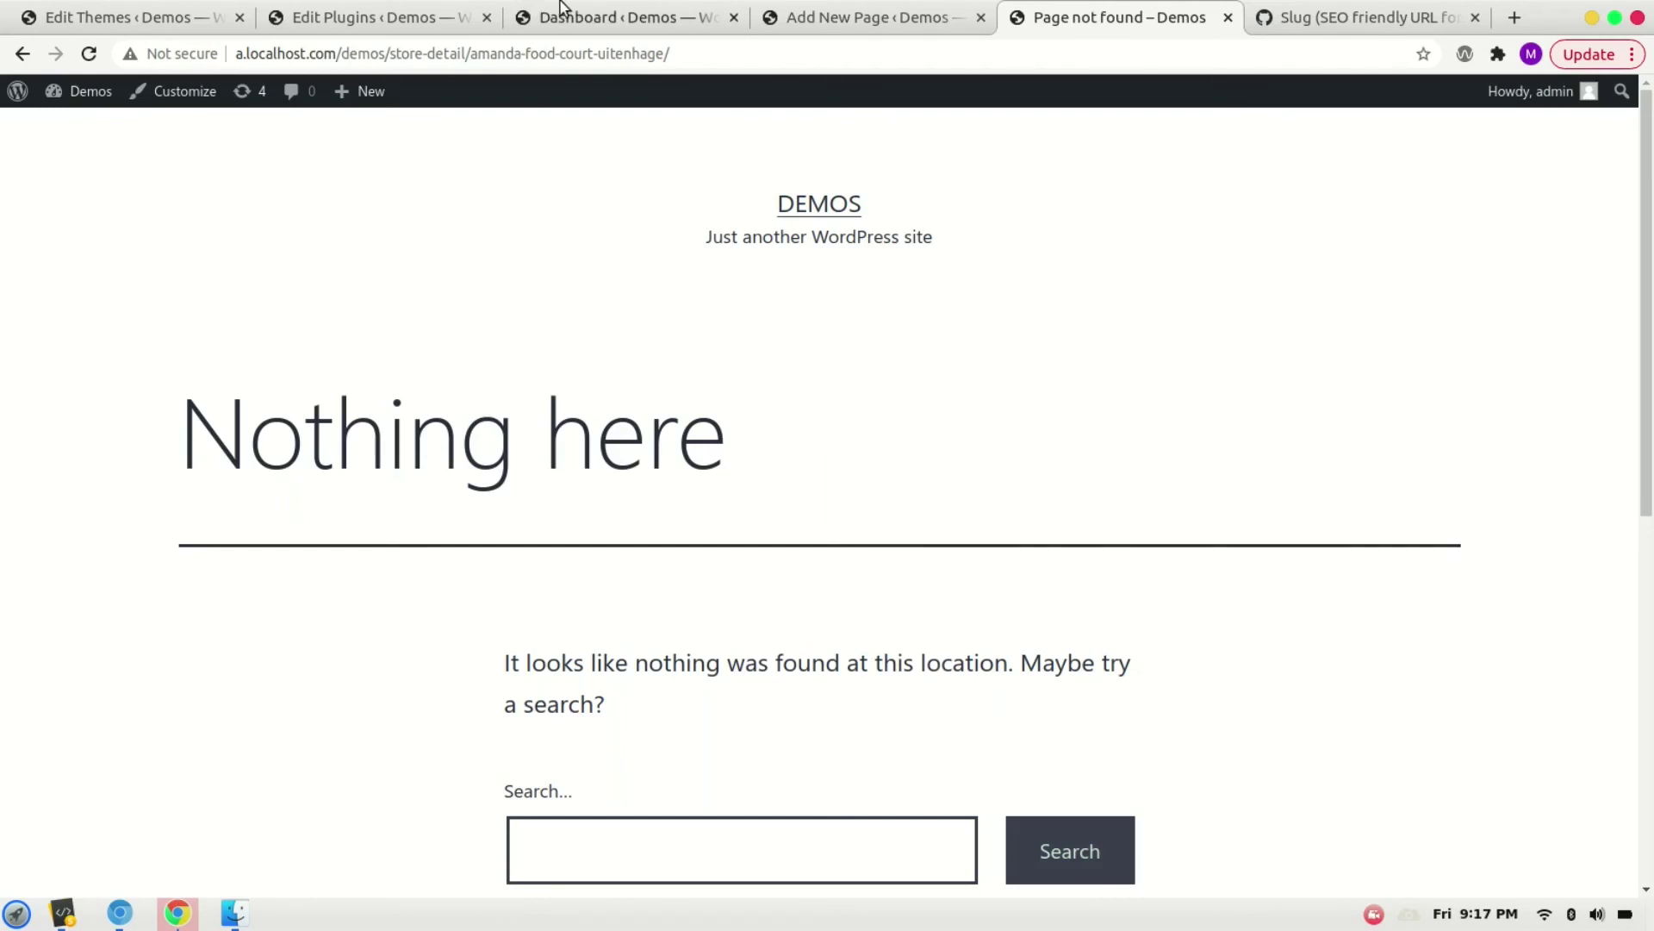
pyautogui.click(373, 14)
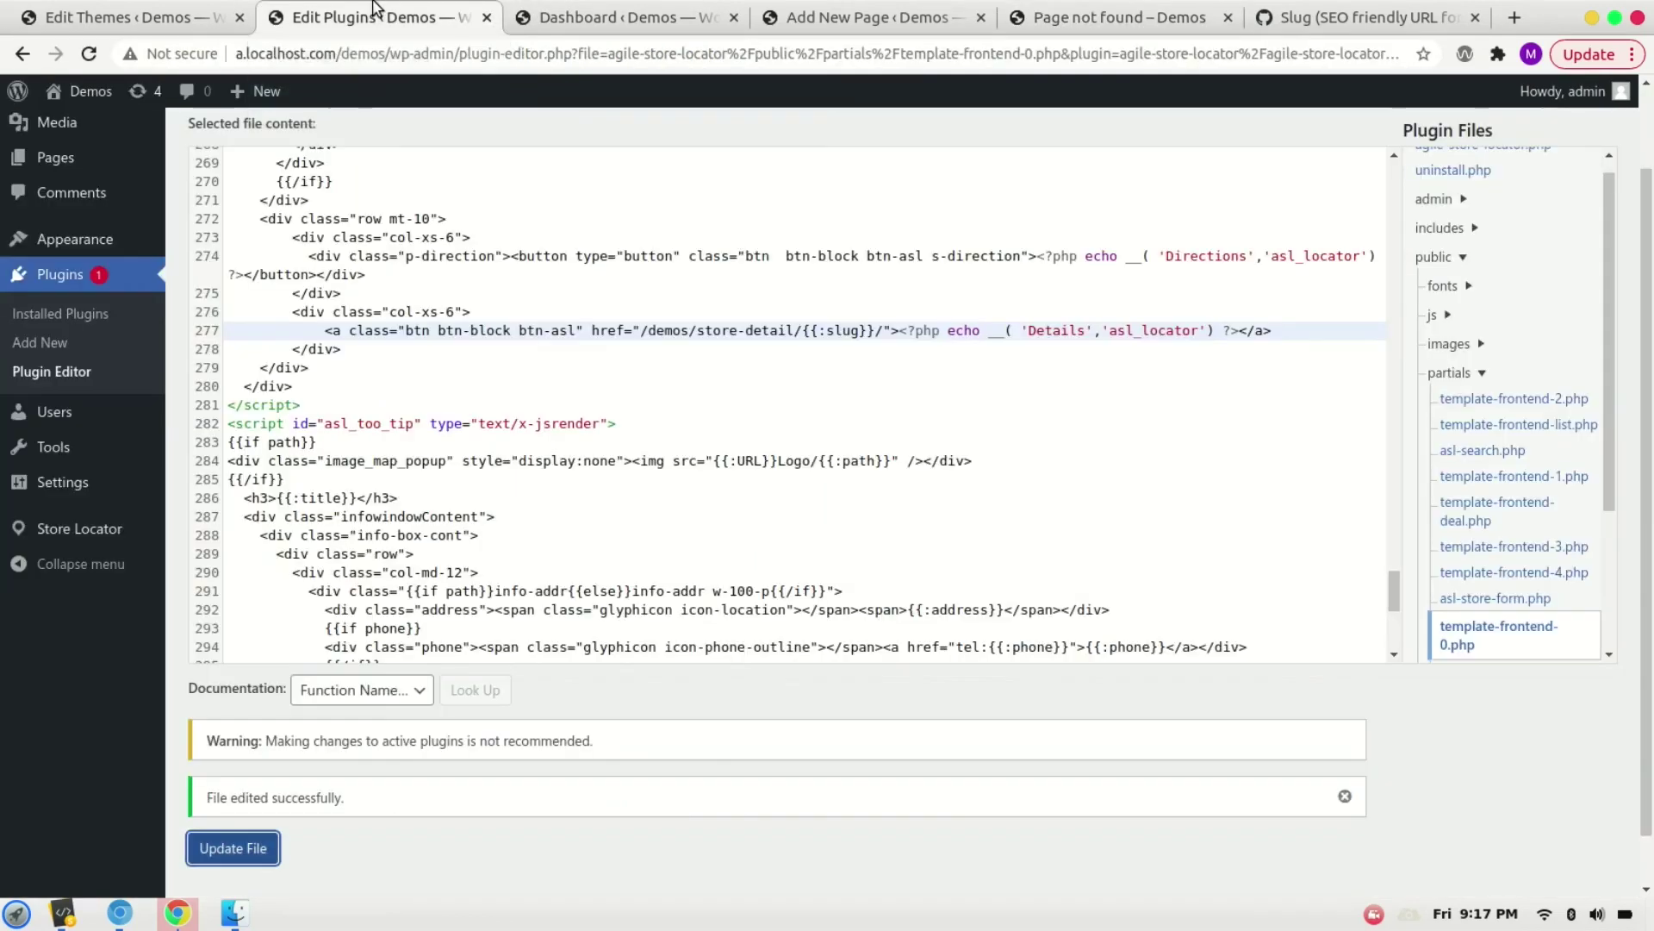
pyautogui.moveTo(67, 489)
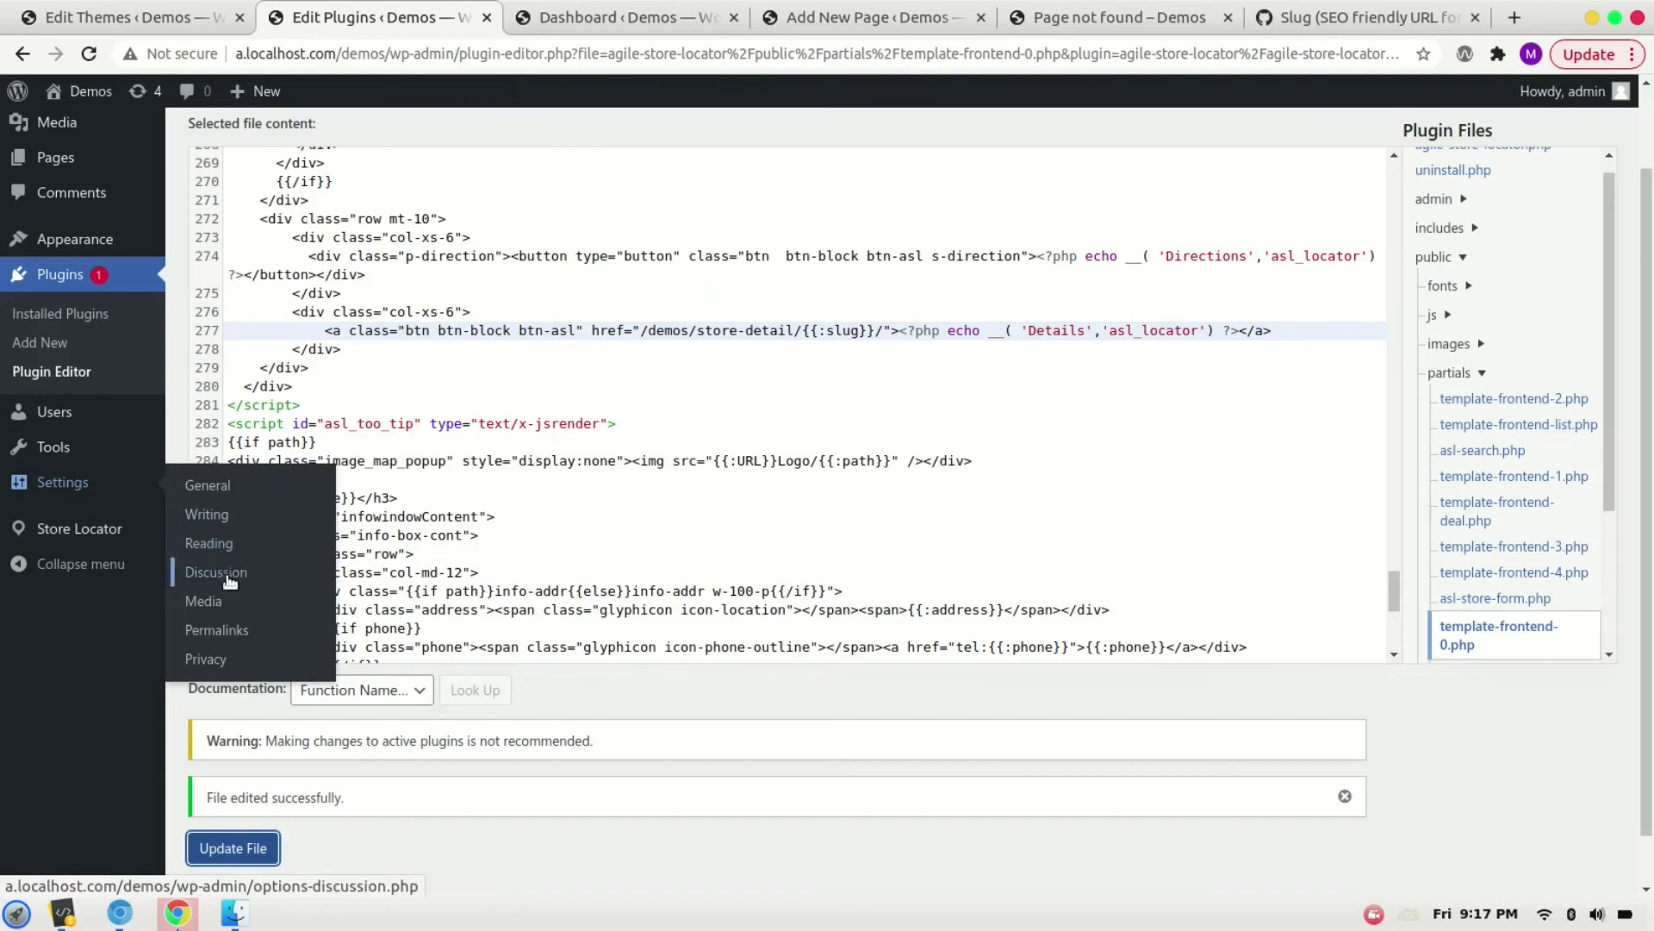
pyautogui.click(238, 642)
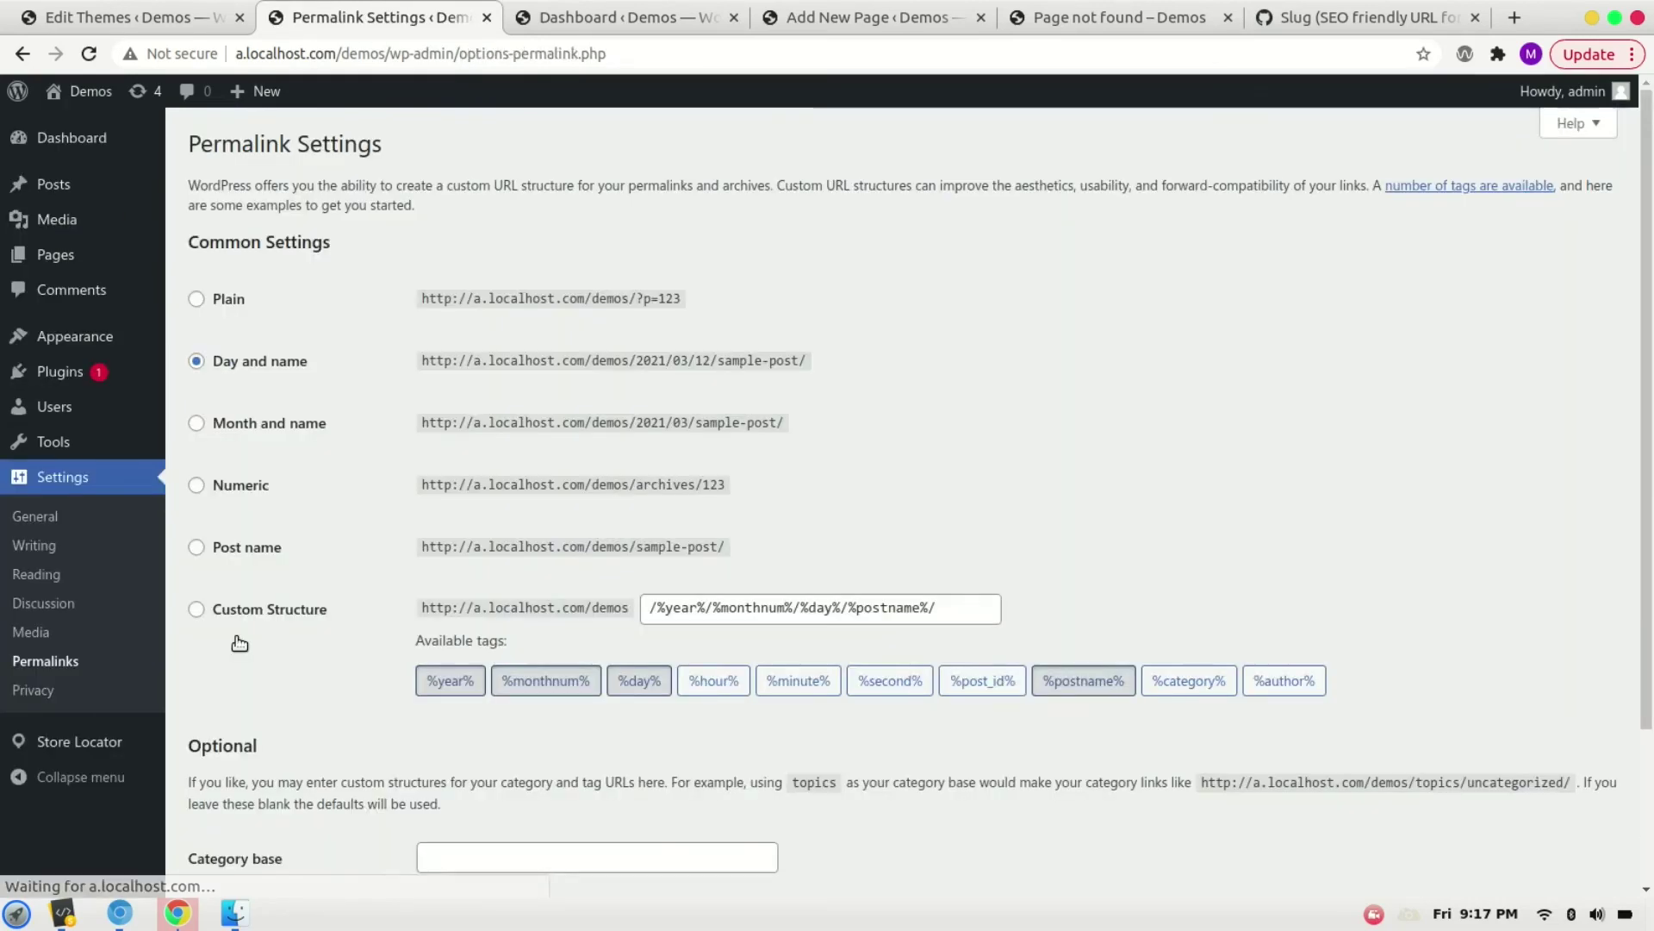
pyautogui.scroll(-3, 381, 669)
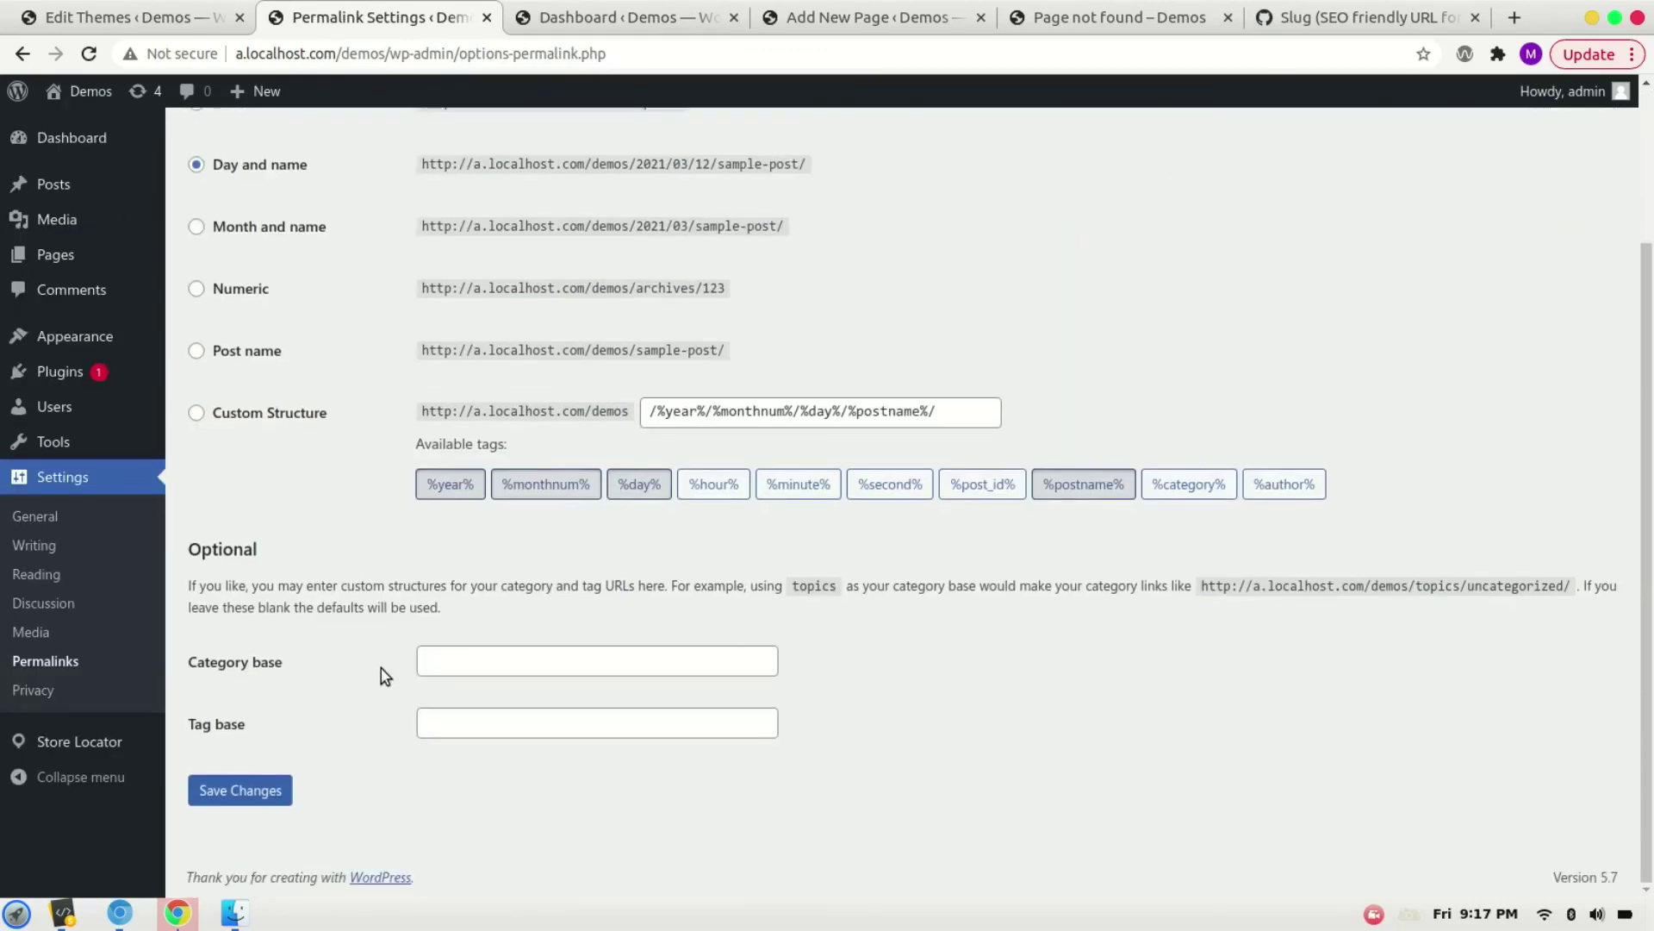
pyautogui.click(242, 789)
# Reload /demos/store-detail/amanda-food-court-uitenhage/ and scroll through its address, phone and Direction button
pyautogui.click(1077, 14)
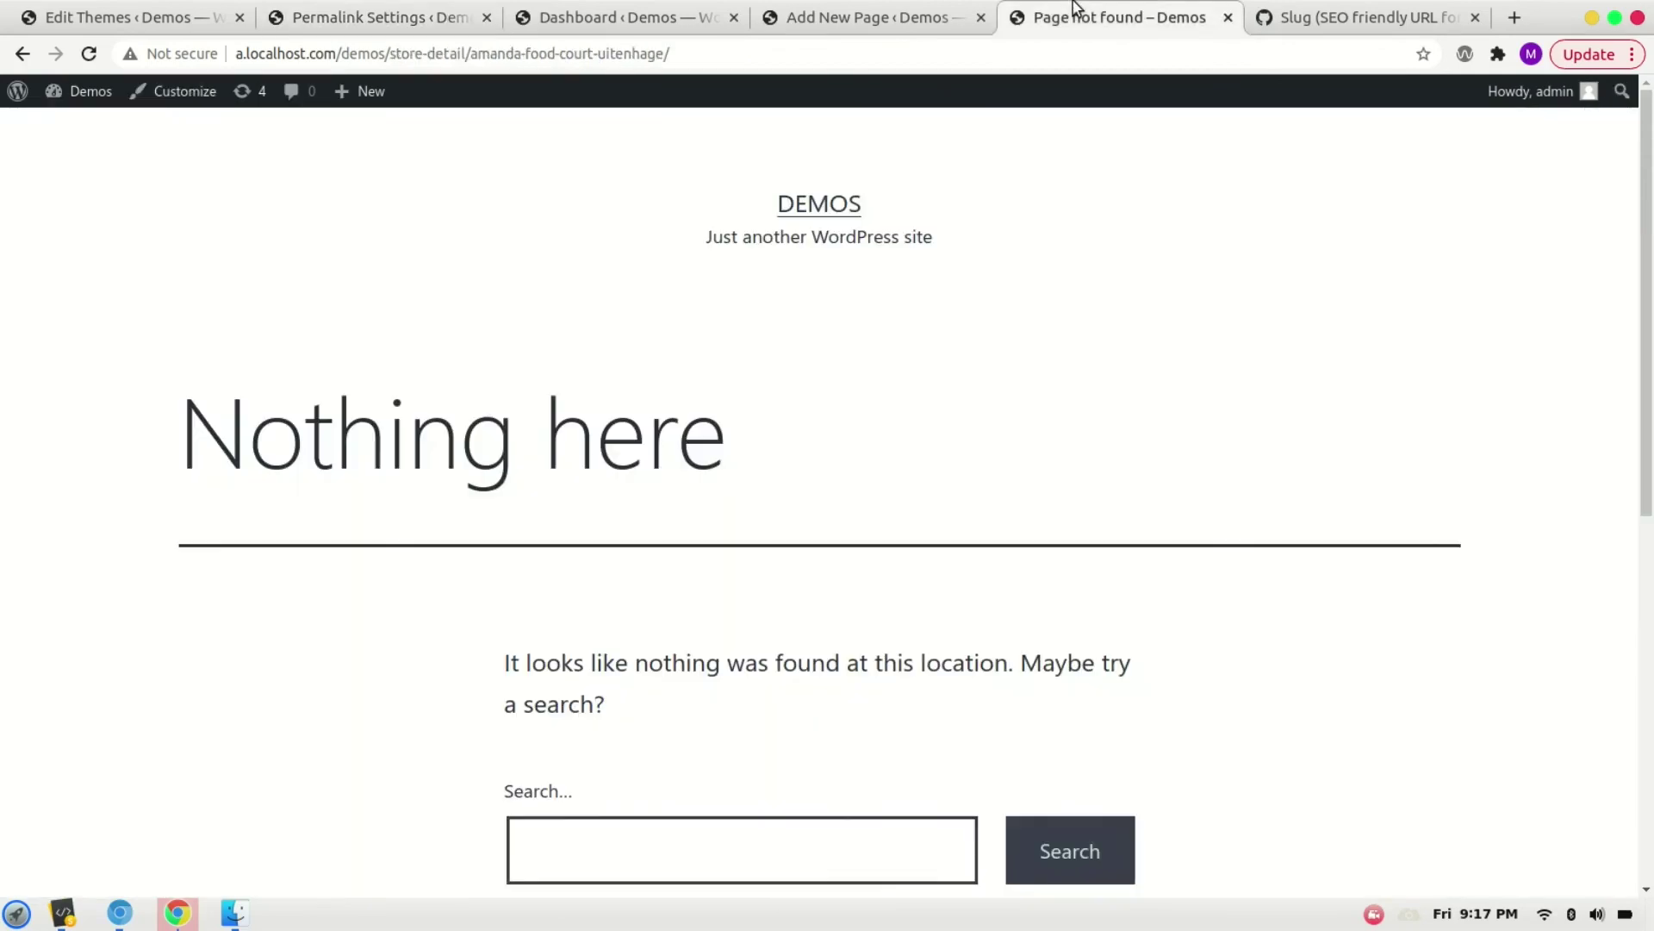
pyautogui.press('F5')
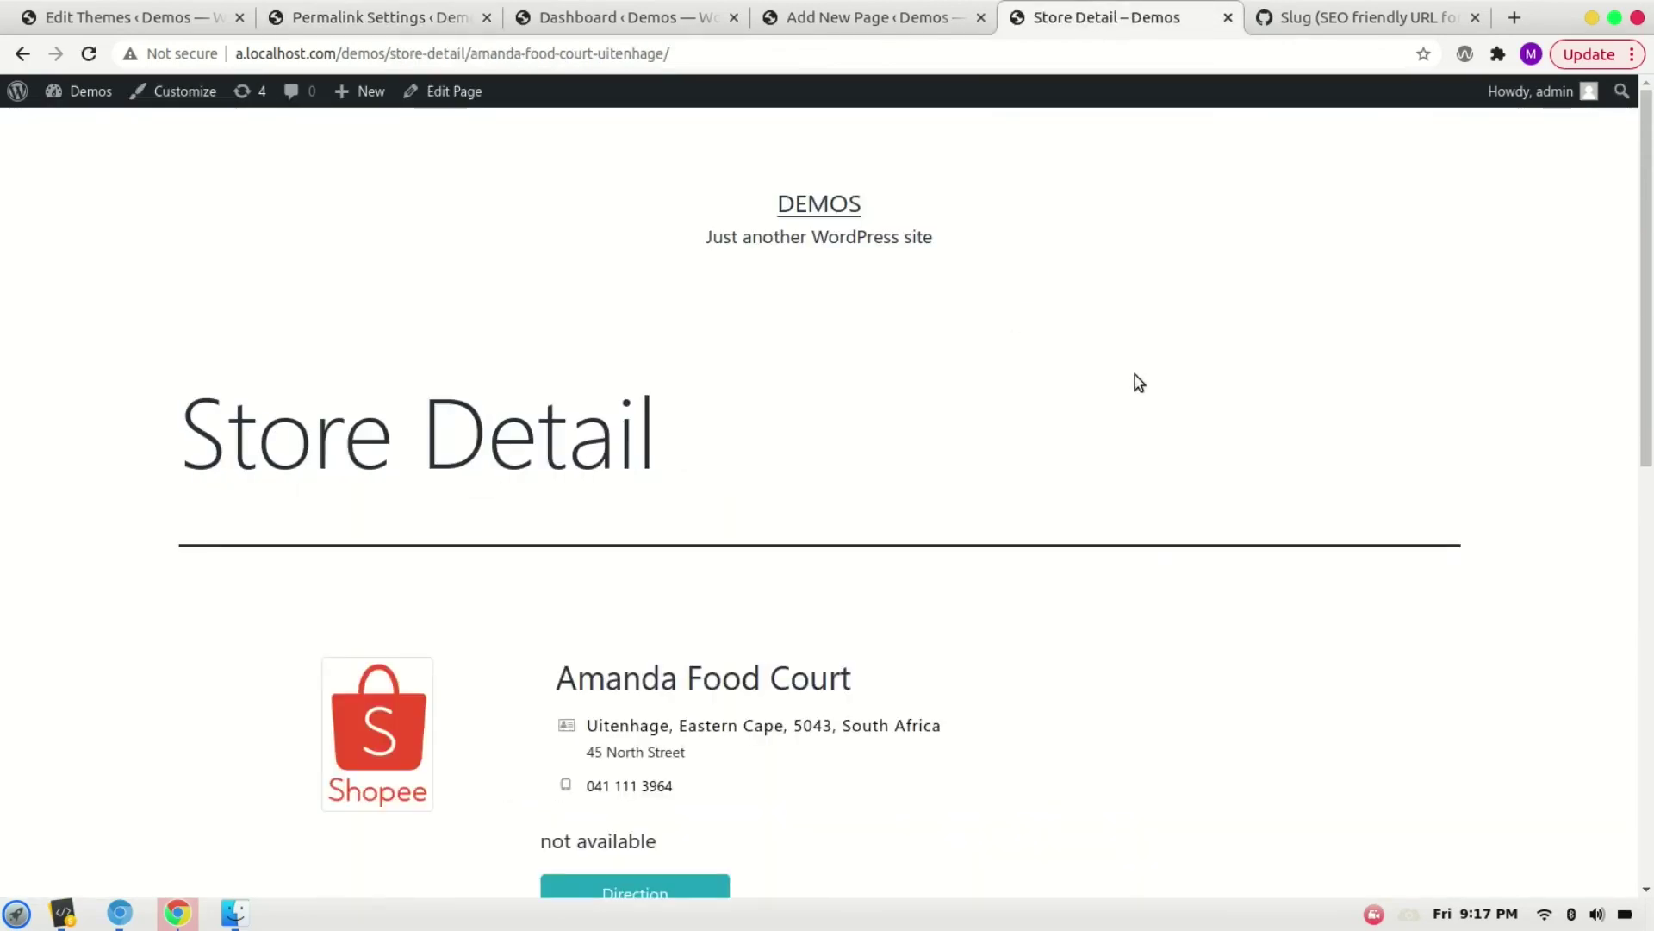
pyautogui.scroll(-3, 922, 322)
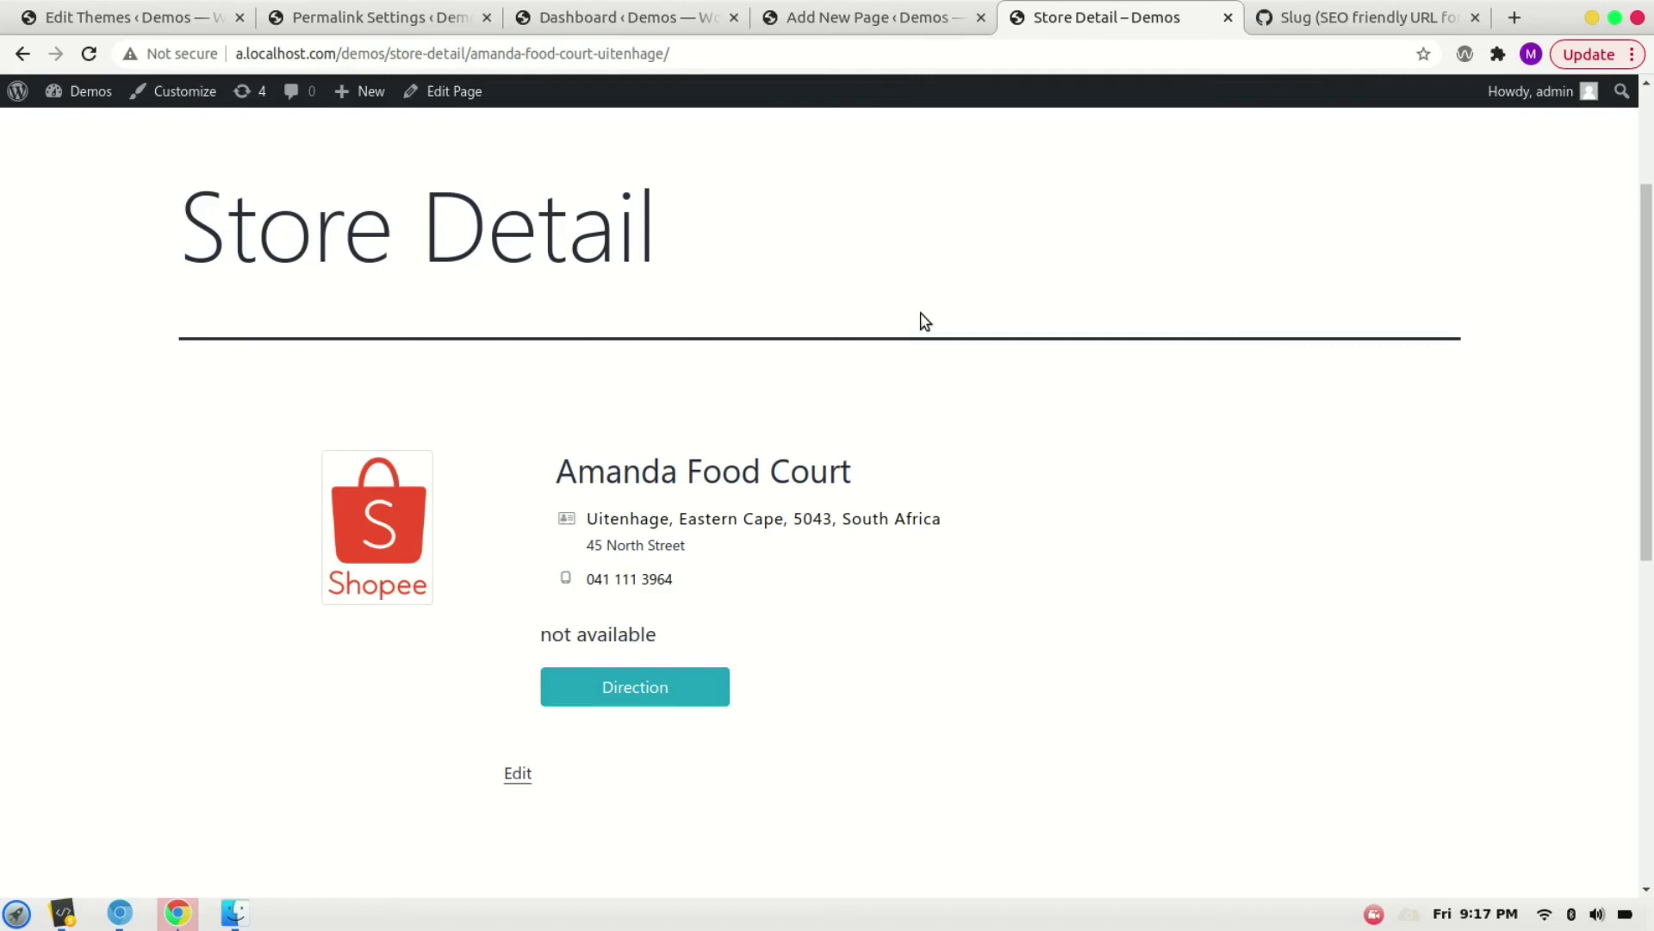